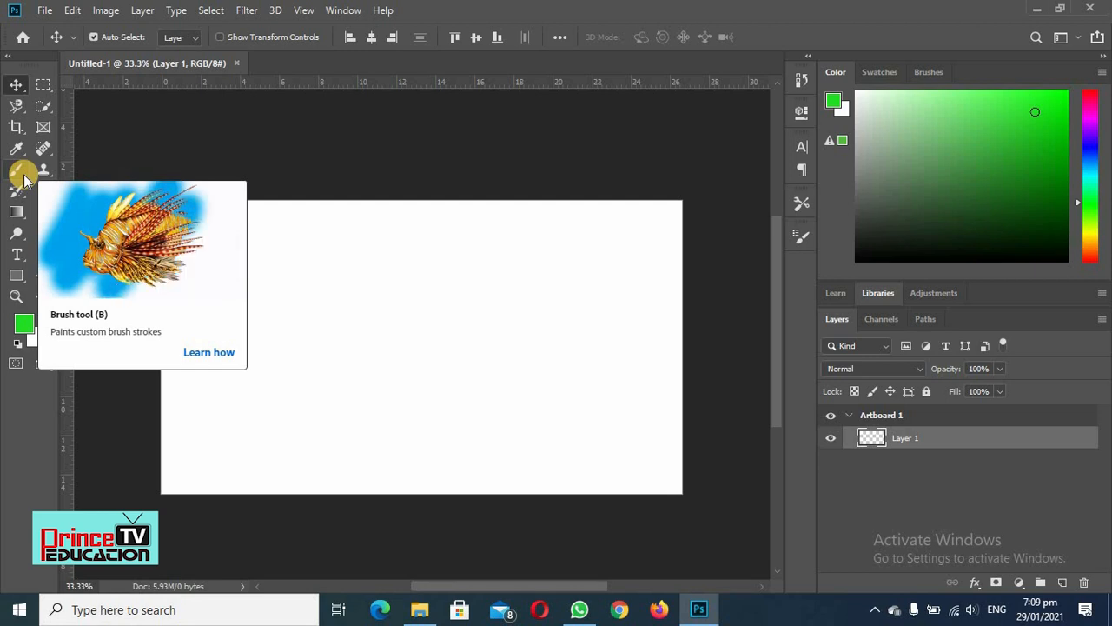
Paint two thick diagonal green strokes across the artboard's upper-left corner with the Brush tool
left_click(24, 179)
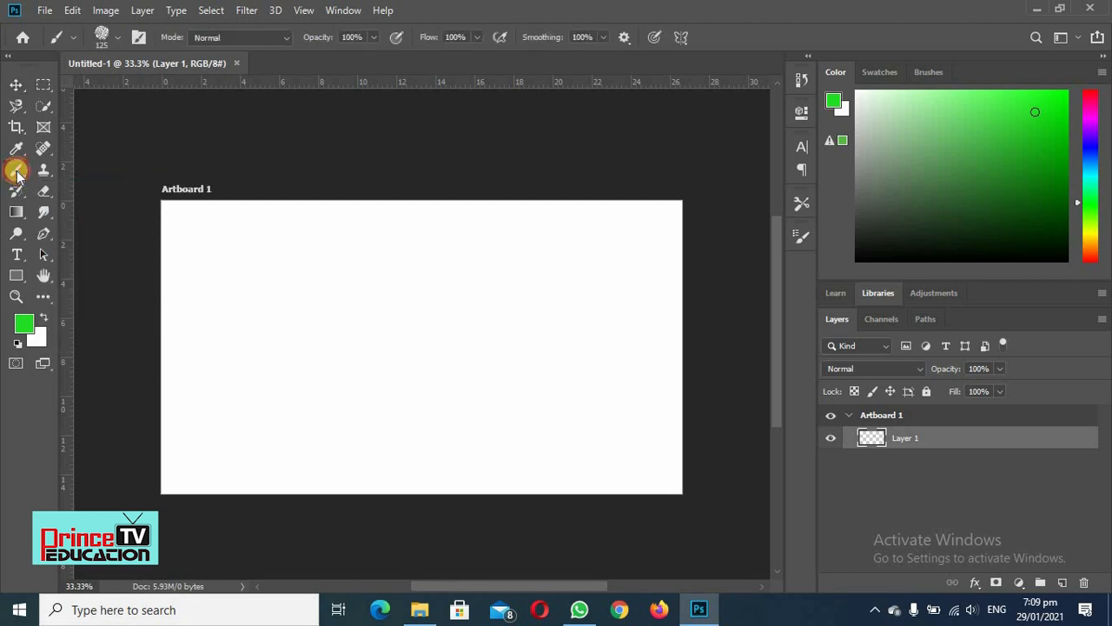
left_click(14, 170)
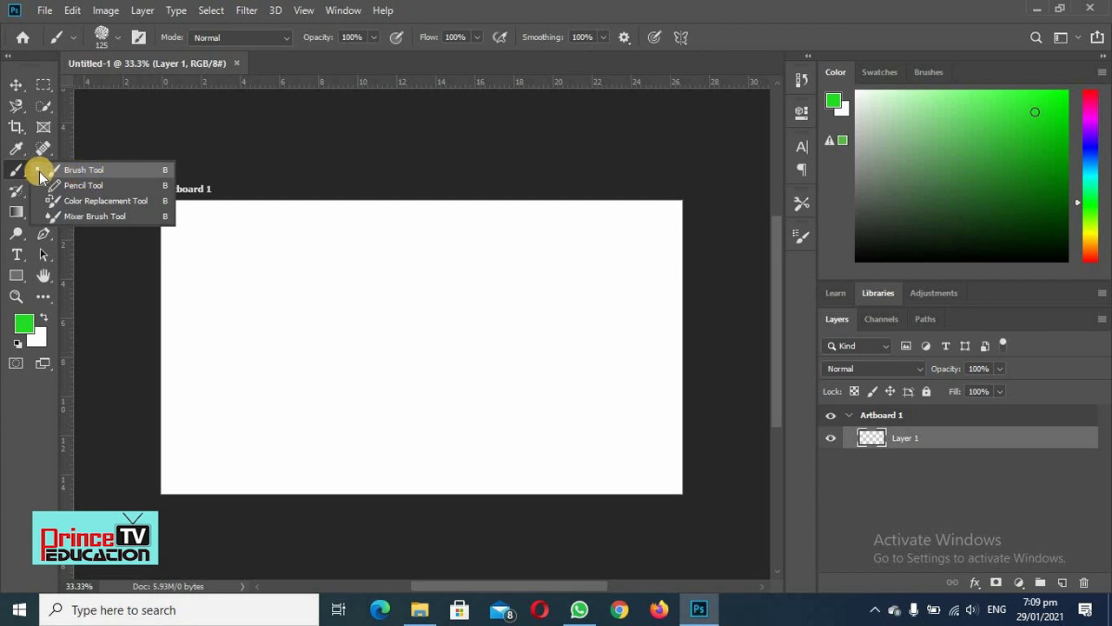
left_click(64, 169)
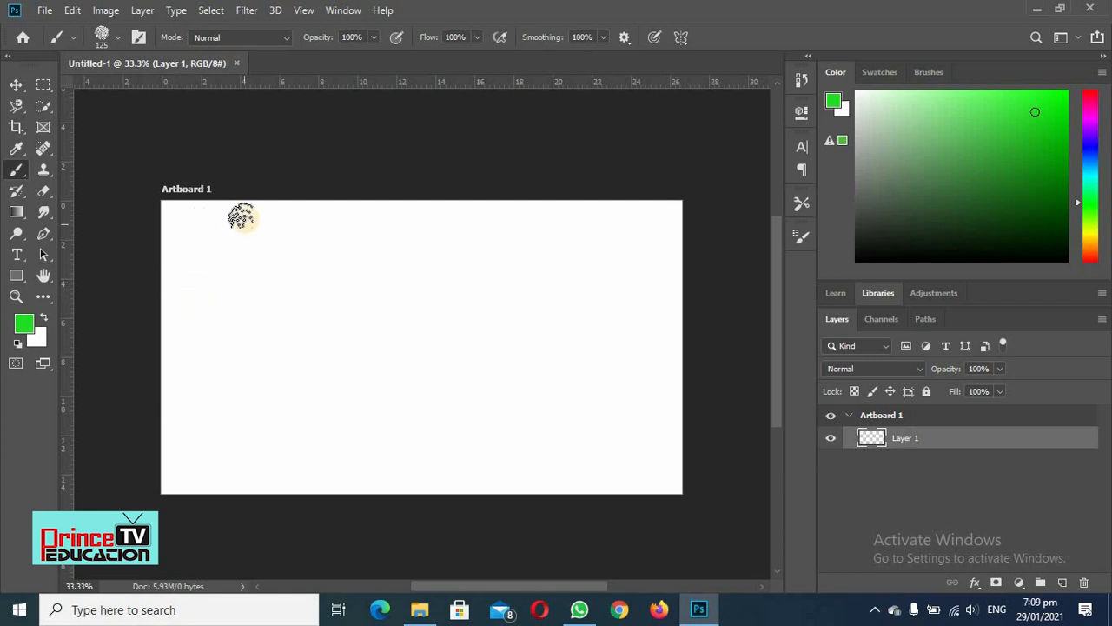
left_click_drag(243, 215, 176, 267)
left_click_drag(301, 218, 161, 317)
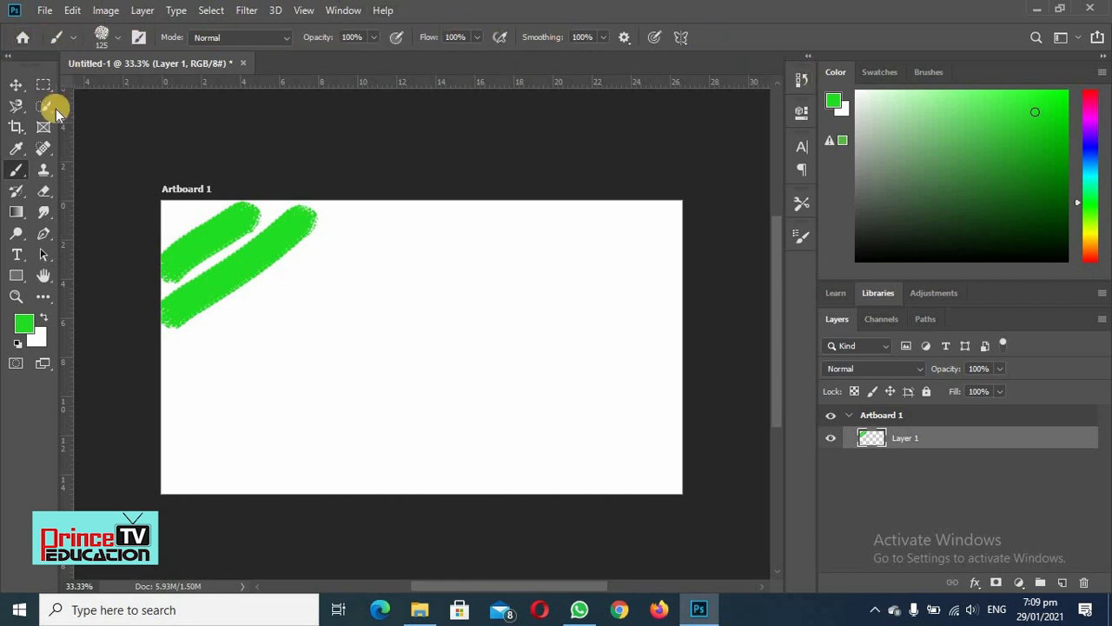
left_click(16, 85)
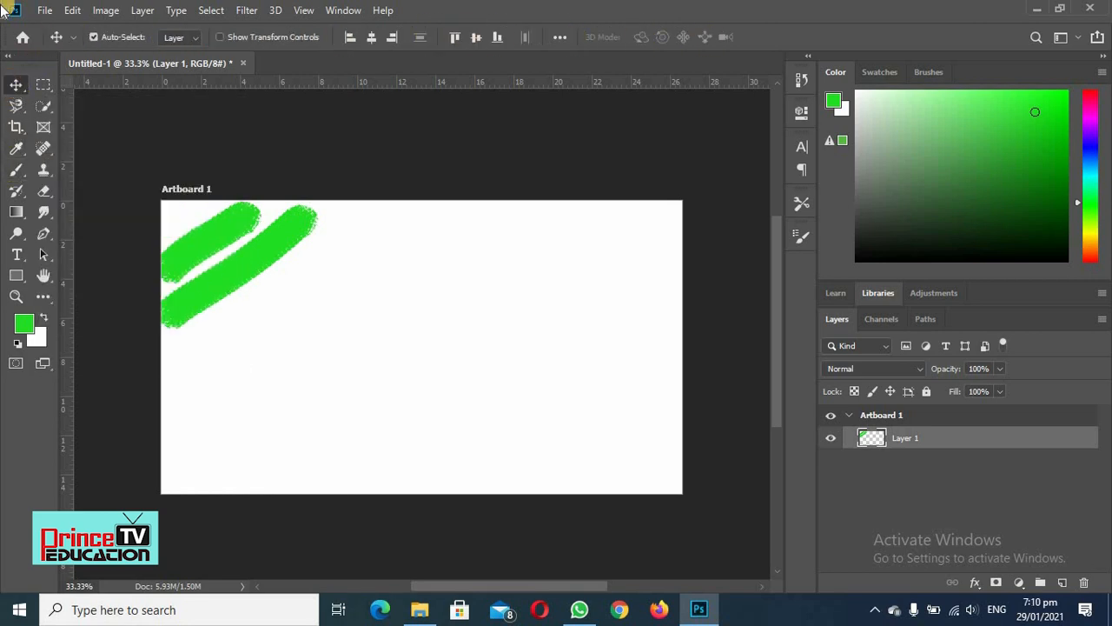
left_click(17, 172)
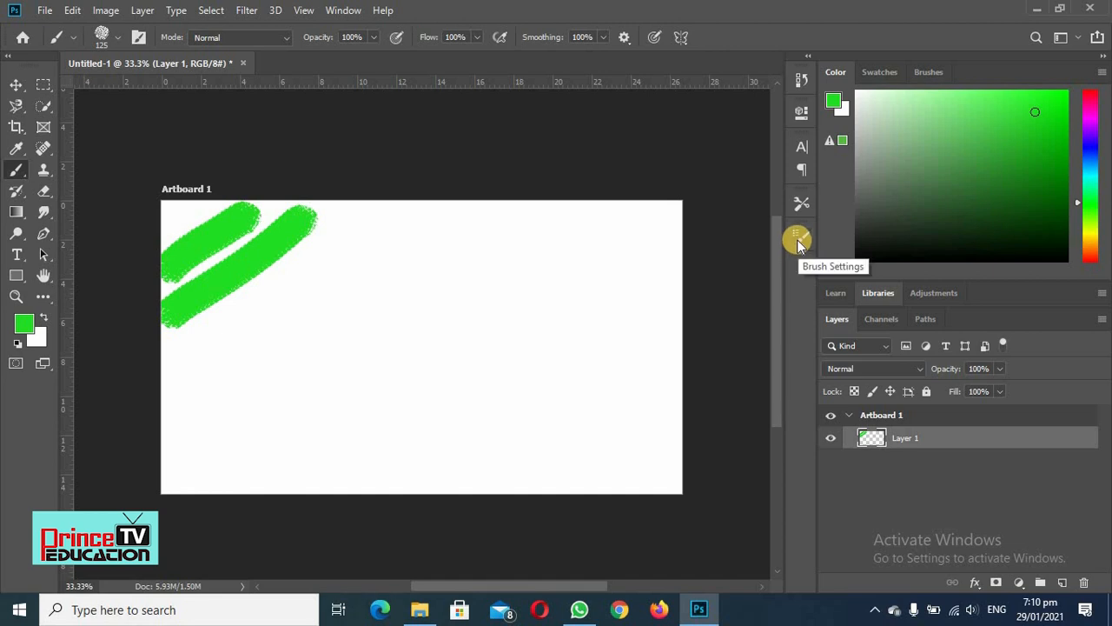
left_click(348, 10)
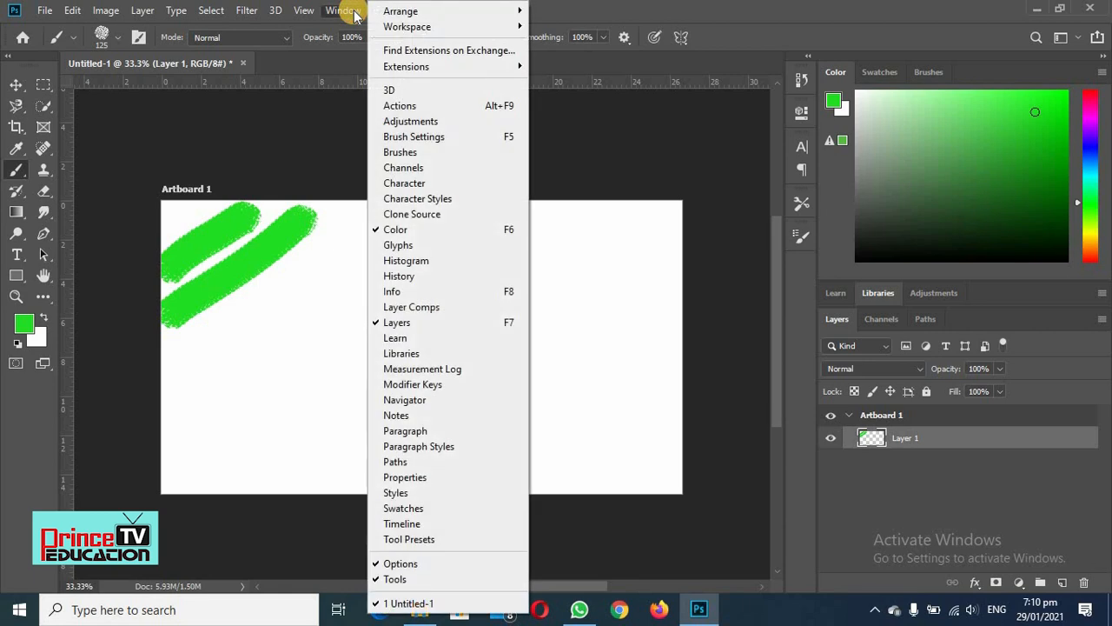
left_click(348, 10)
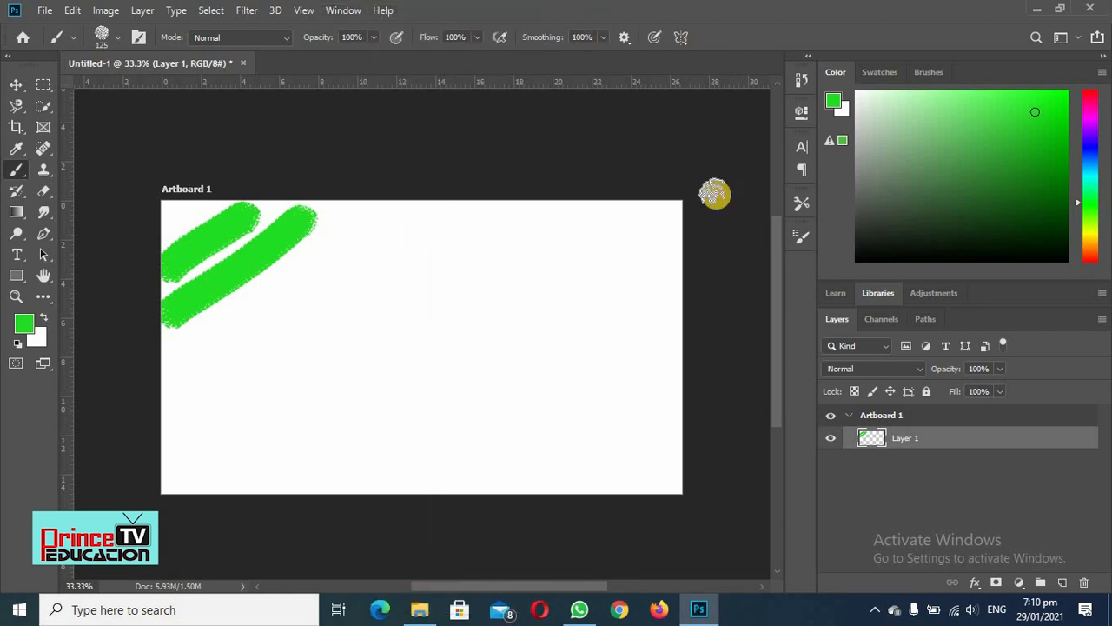
Turn off Shape Dynamics, Scattering, Texture and Smoothing in the brush settings
left_click(802, 236)
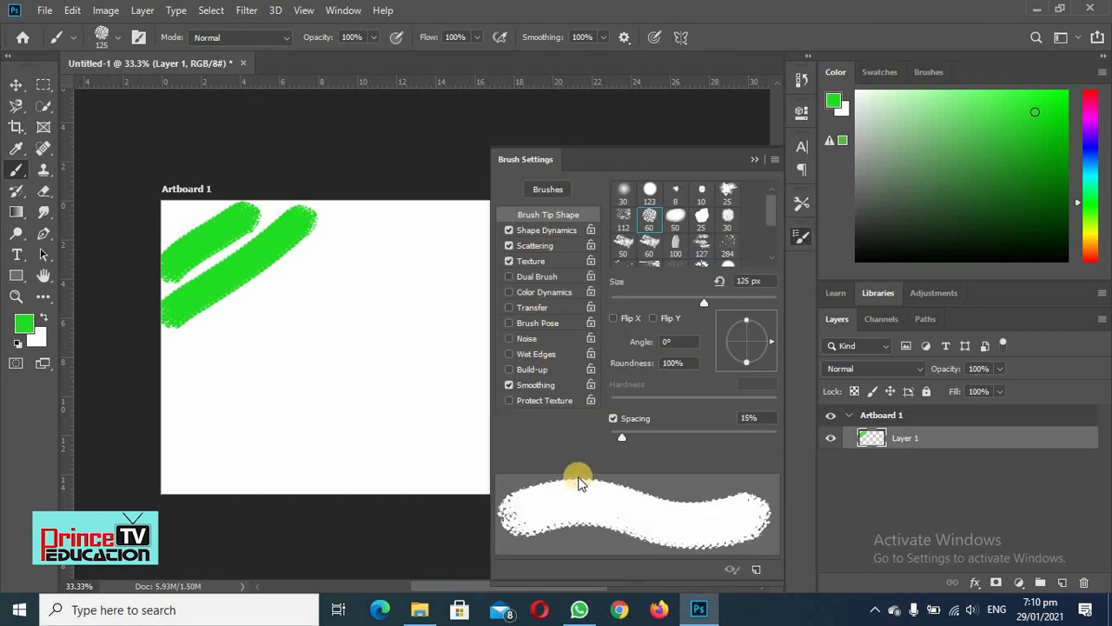
left_click(508, 246)
left_click(510, 229)
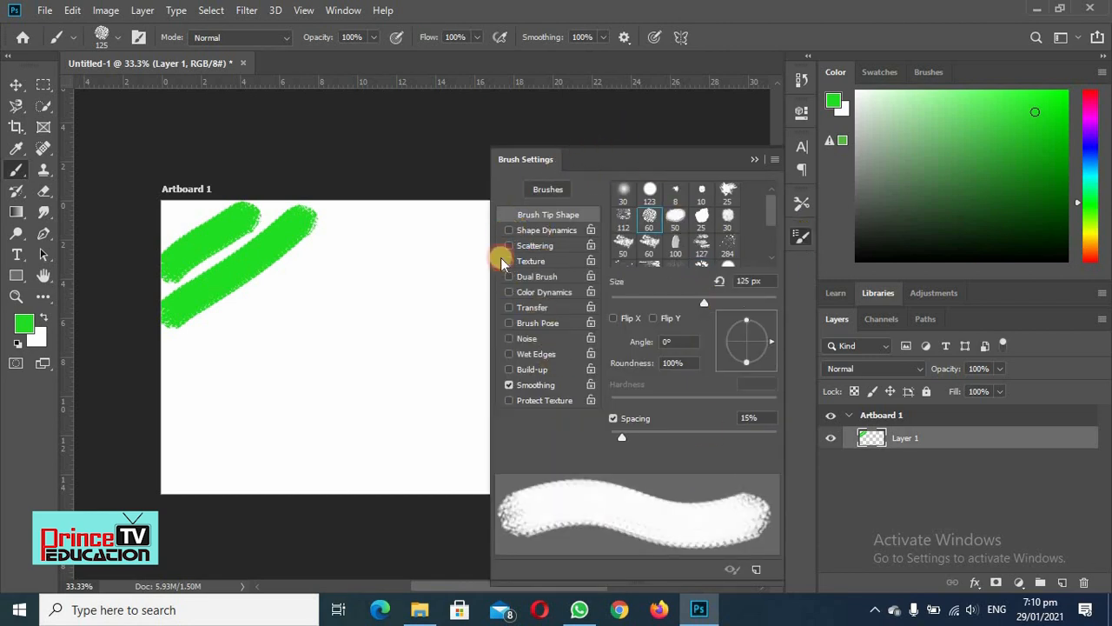
left_click(509, 385)
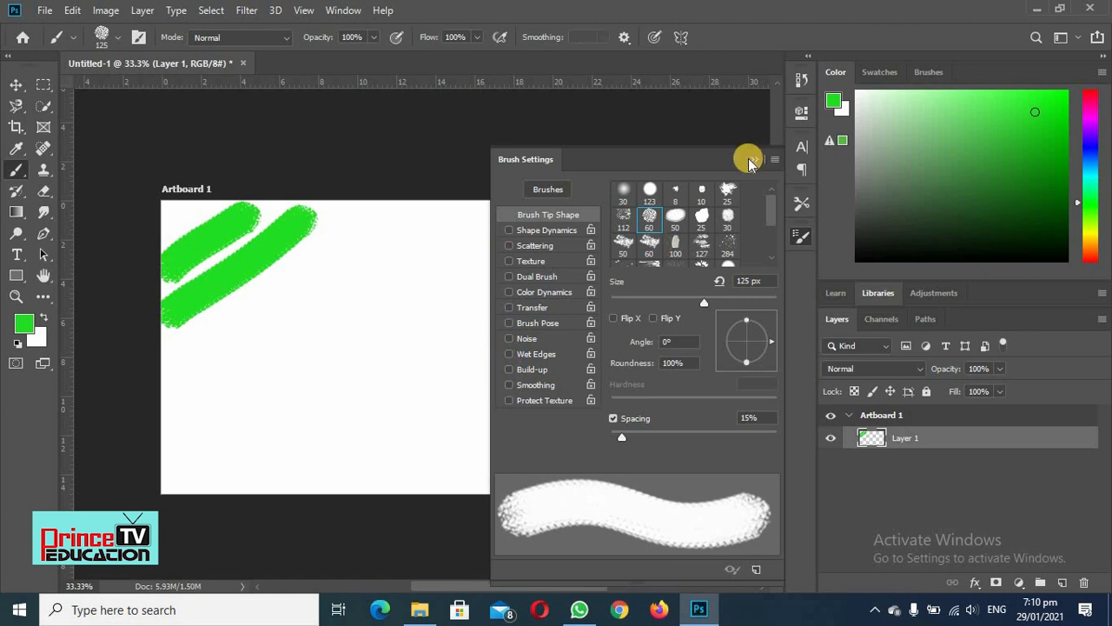
left_click(754, 159)
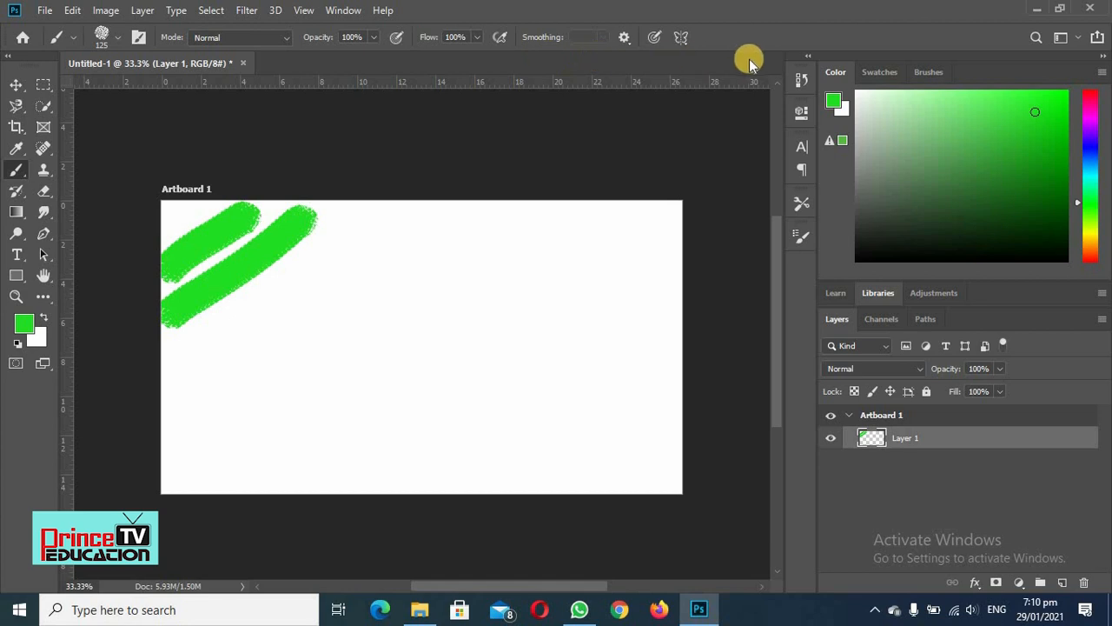
Set the brush size to 69 px and paint a thinner slanted stroke beside the two thick ones
left_click(115, 38)
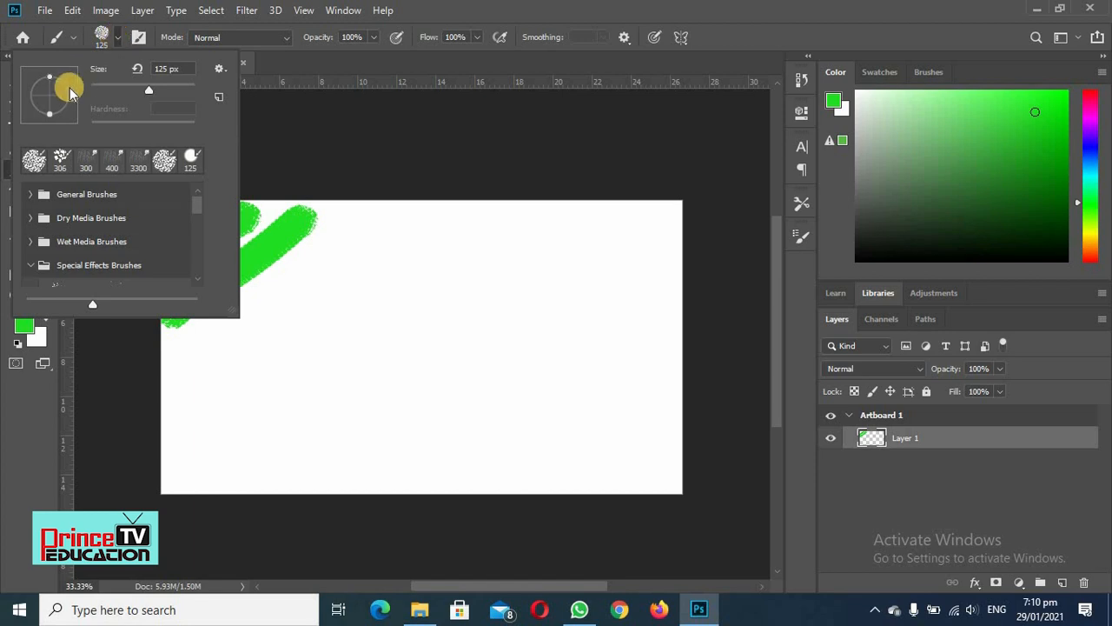
left_click_drag(148, 88, 126, 93)
left_click_drag(355, 218, 304, 318)
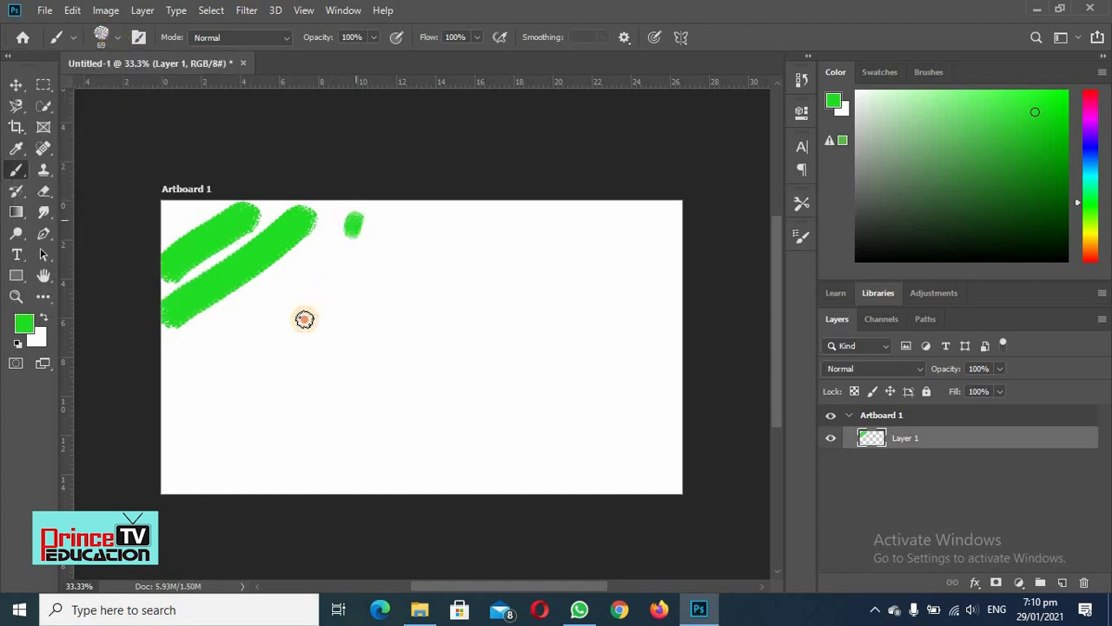
Set the brush size to 117 px, choose the Soft Round general brush and paint a long diagonal stroke near the artboard's middle
left_click(119, 40)
left_click_drag(127, 93, 148, 92)
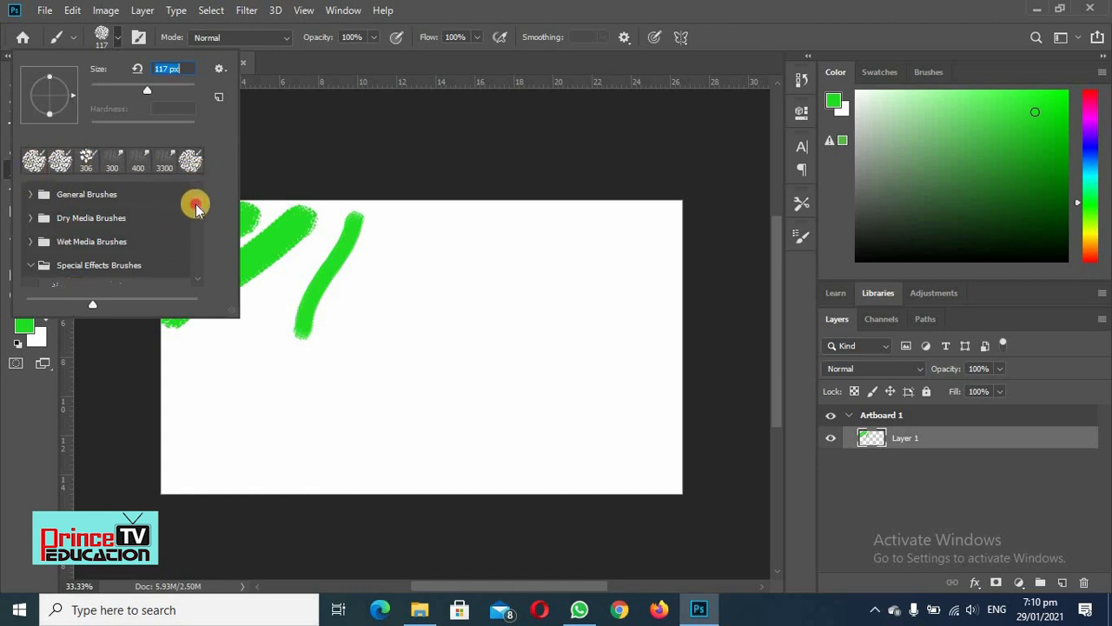
scroll(194, 206, "down", 4)
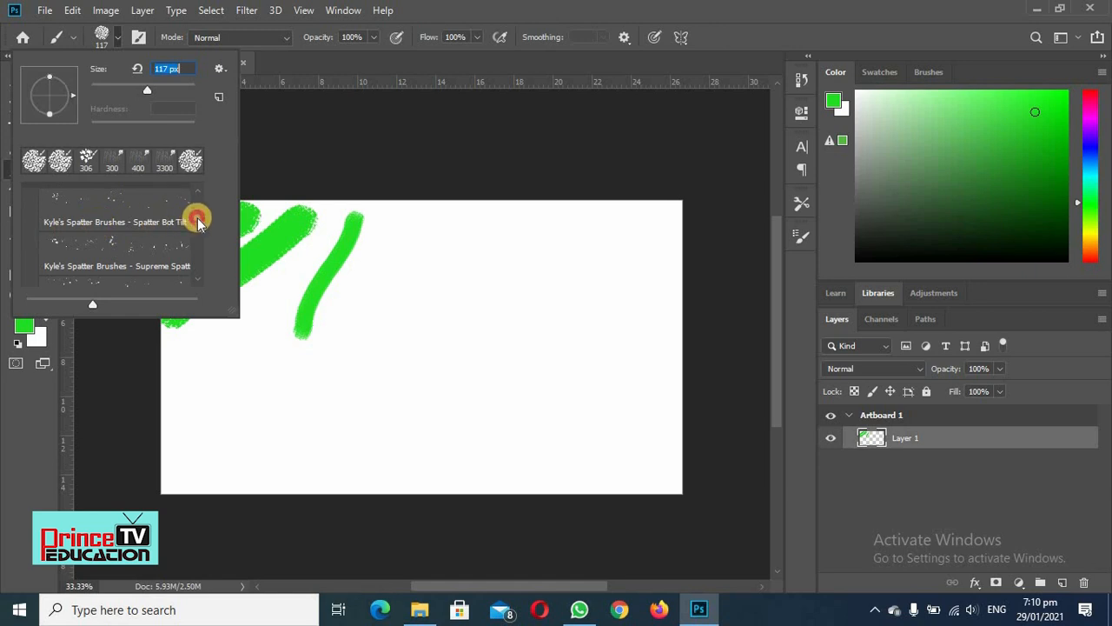
scroll(197, 212, "up", 4)
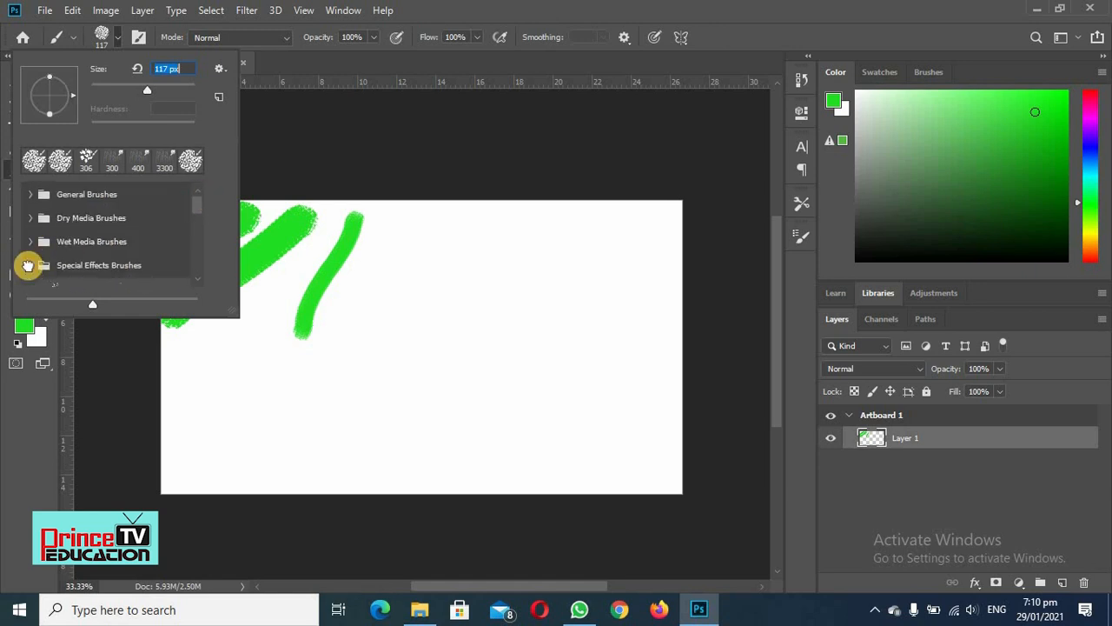
left_click(29, 197)
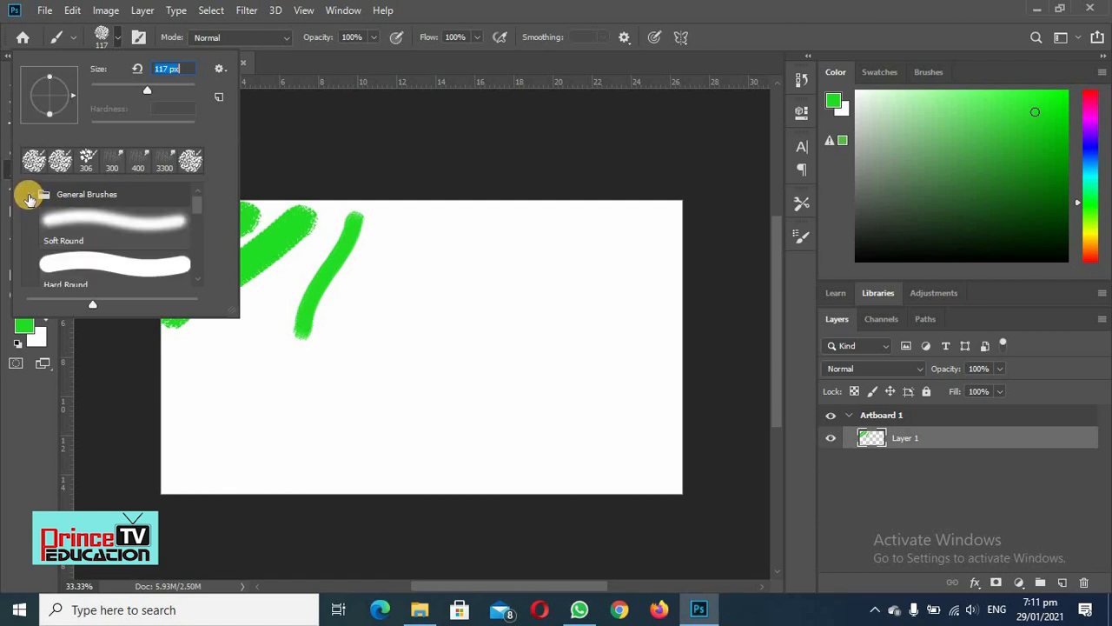
left_click(76, 228)
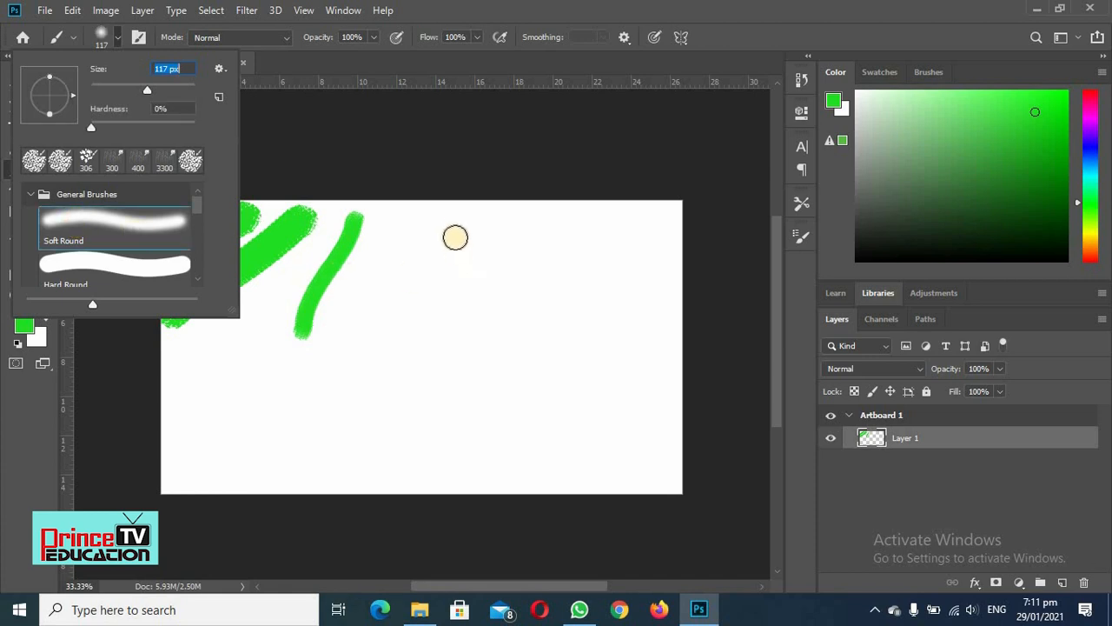
left_click(442, 222)
left_click_drag(355, 320, 308, 382)
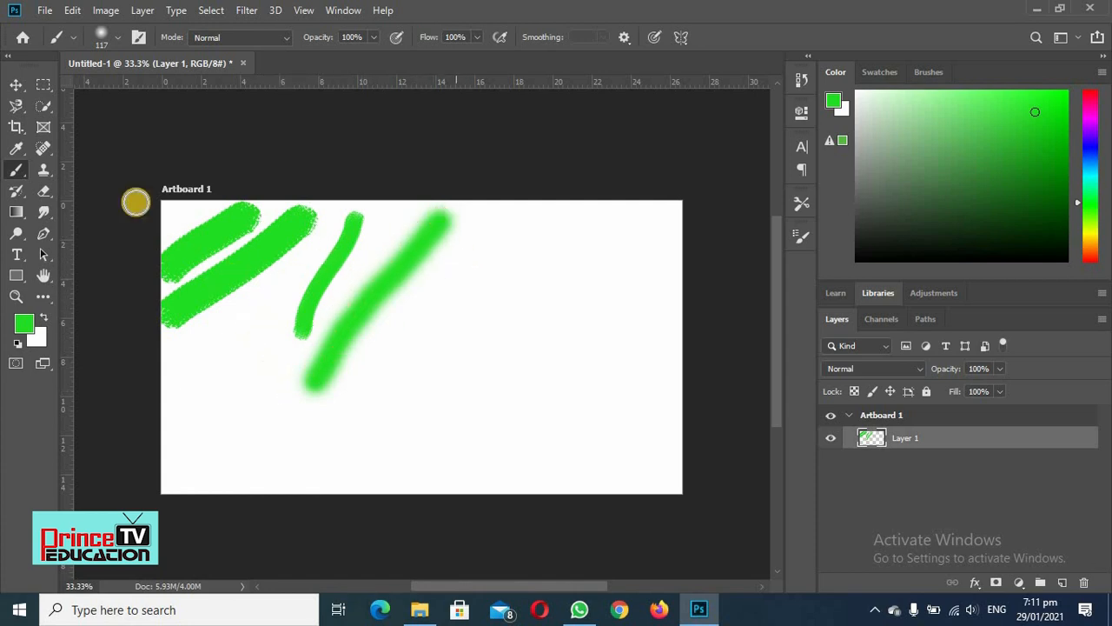
Switch to the Hard Round brush and paint a diagonal stroke alongside the soft one
left_click(117, 40)
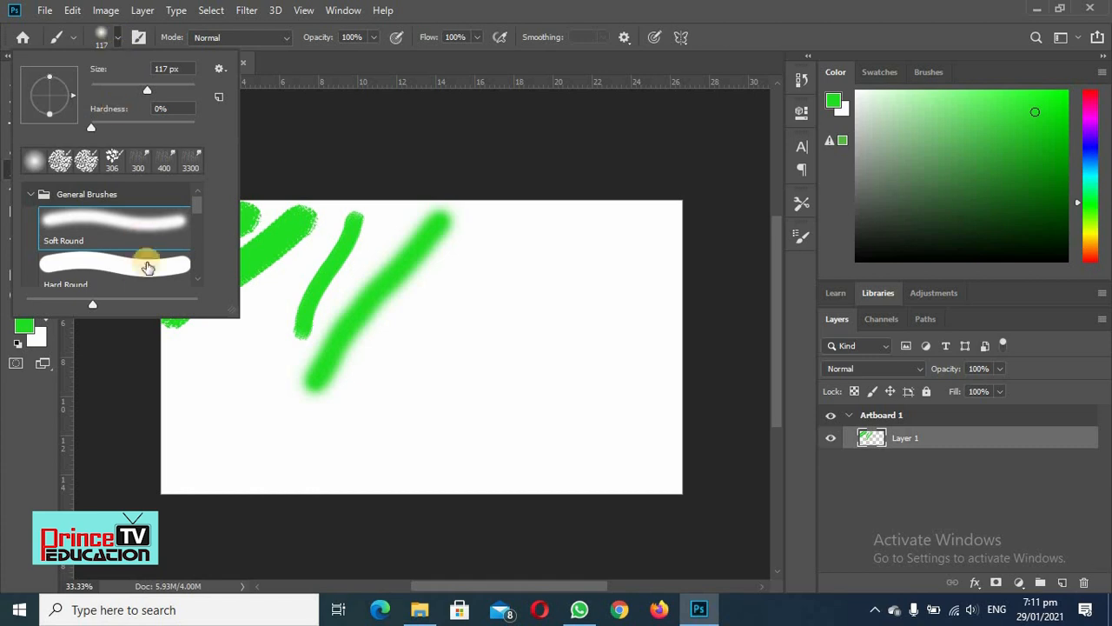
left_click(132, 265)
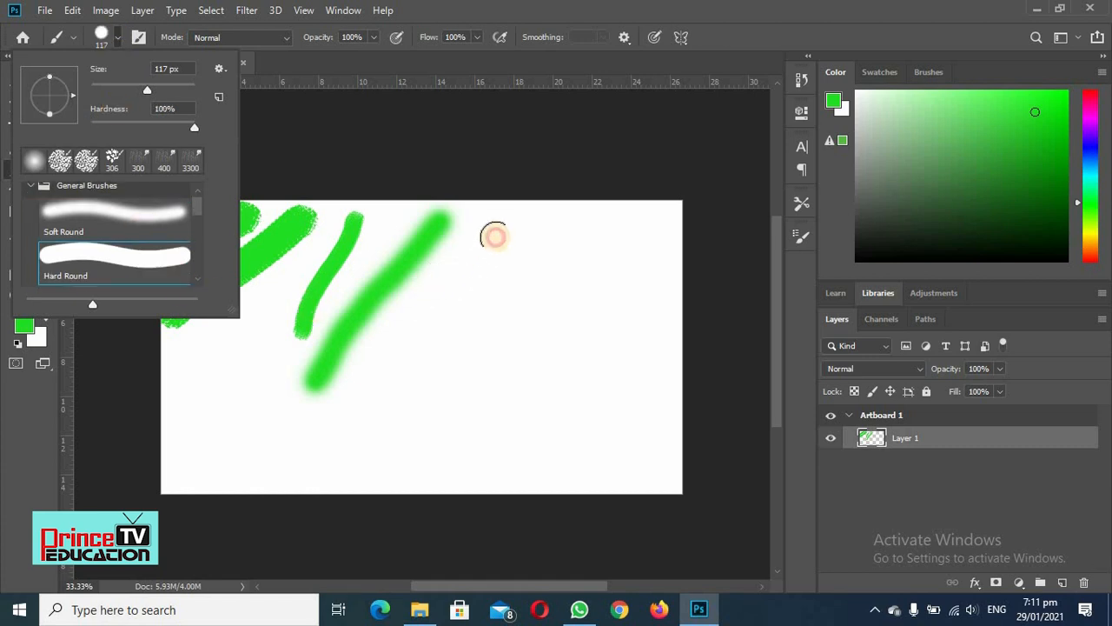
mouse_move(497, 233)
left_mouse_down()
mouse_move(392, 345)
mouse_move(356, 412)
left_mouse_up()
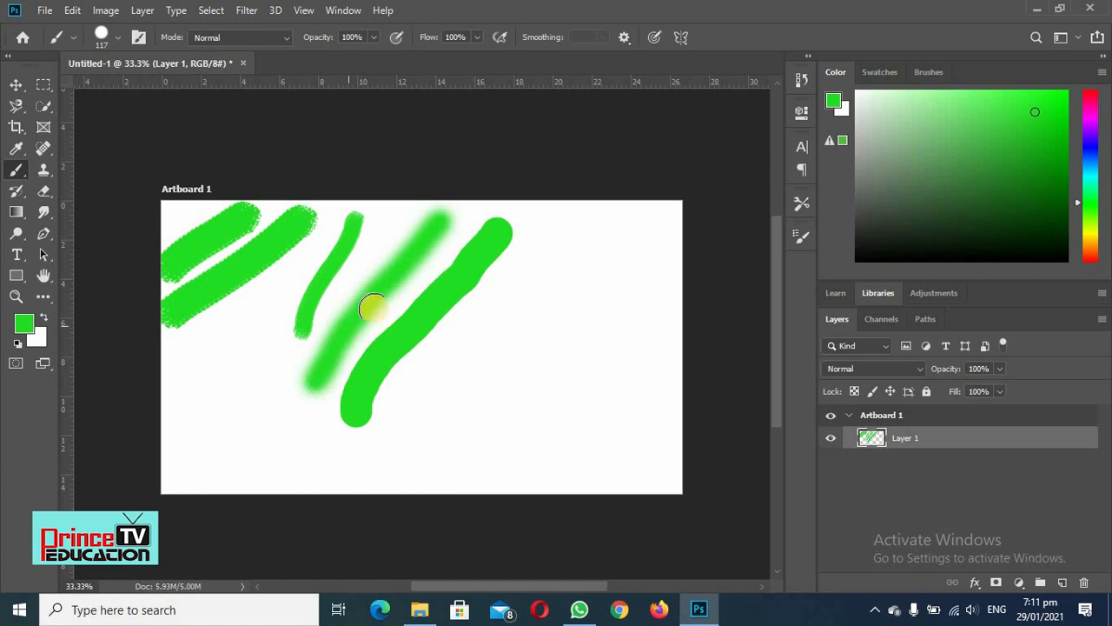
Set the brush size to 95 px and paint a single dot beside the hard-edged stroke
left_click(121, 41)
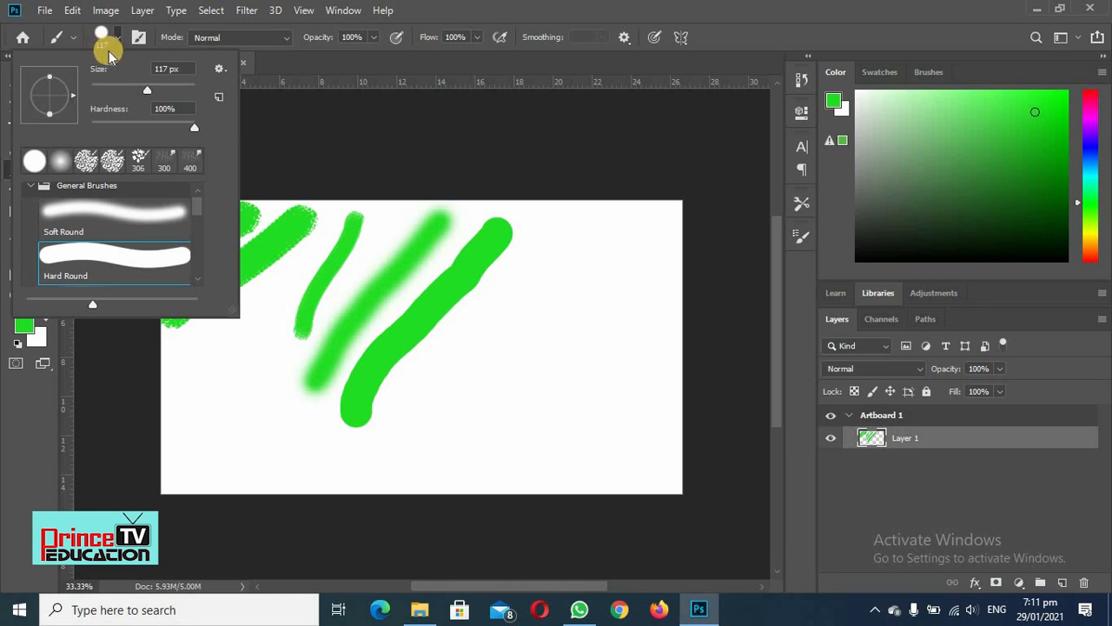
mouse_move(143, 94)
left_mouse_down()
mouse_move(180, 93)
mouse_move(141, 90)
left_mouse_up()
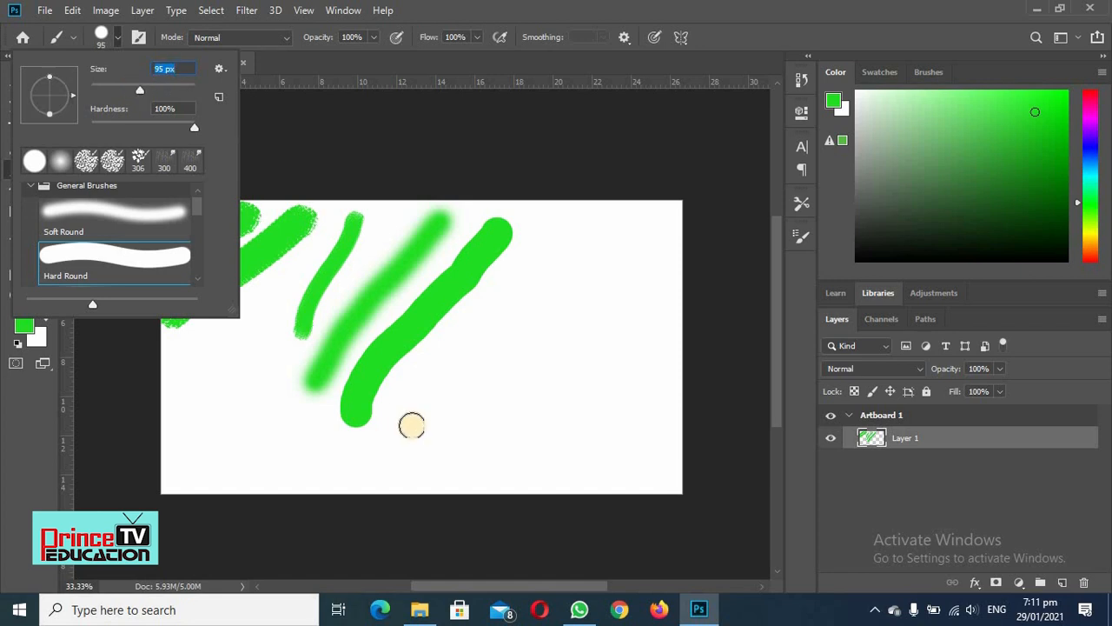
left_click(509, 323)
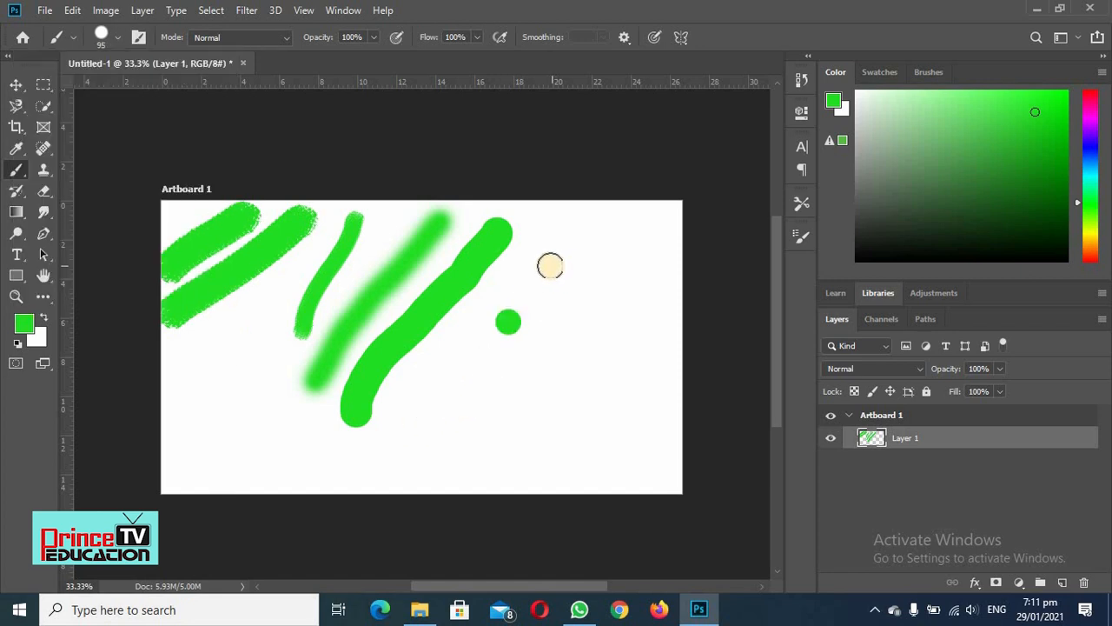
Step the brush size up to 200 px, down to 100 px and up again to 250 px
key("bracketright")
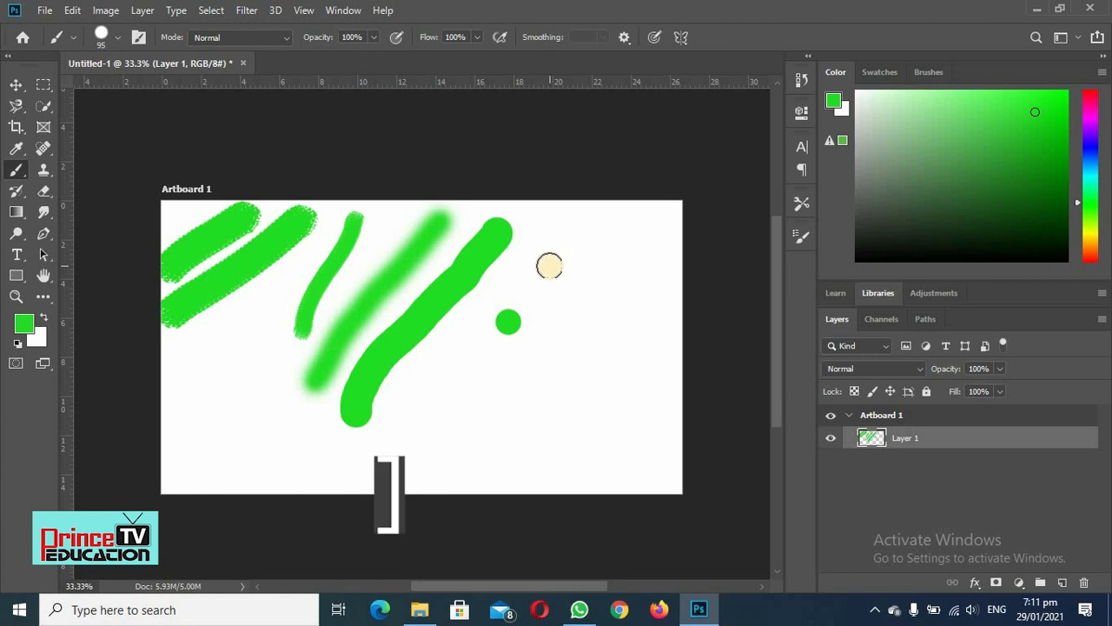
key("bracketright")
key("bracketright")
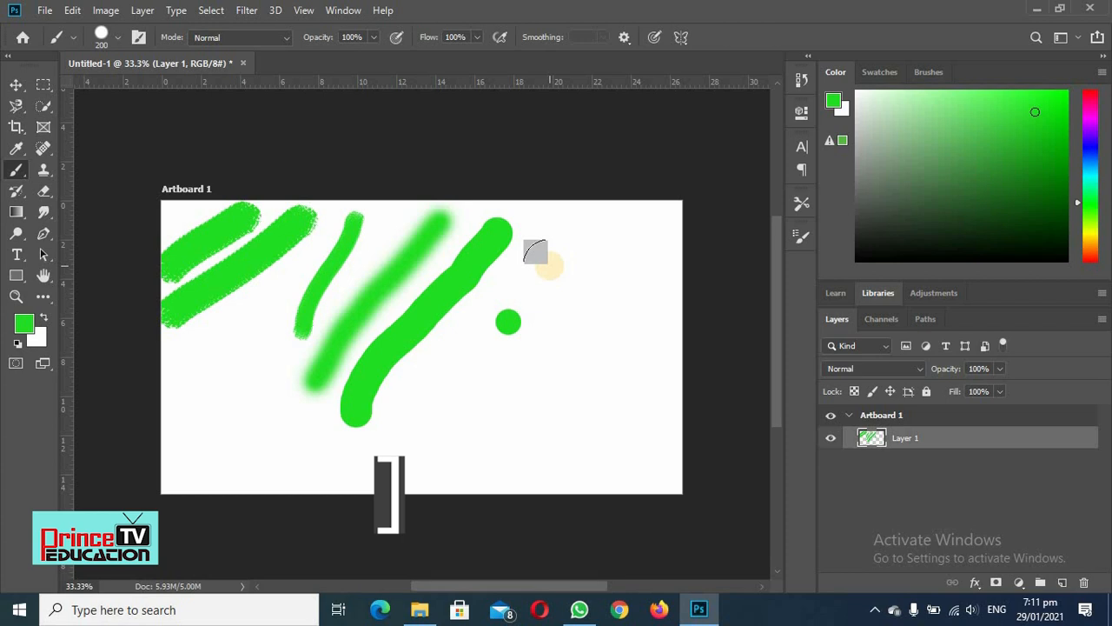
key("bracketleft")
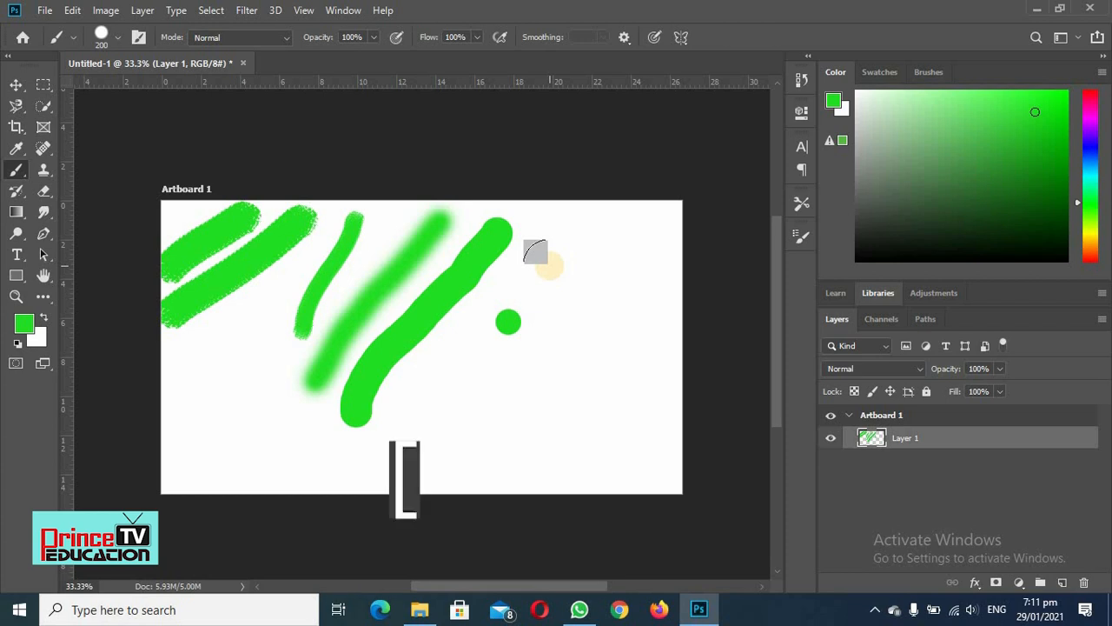
key("bracketleft")
key("bracketleft")
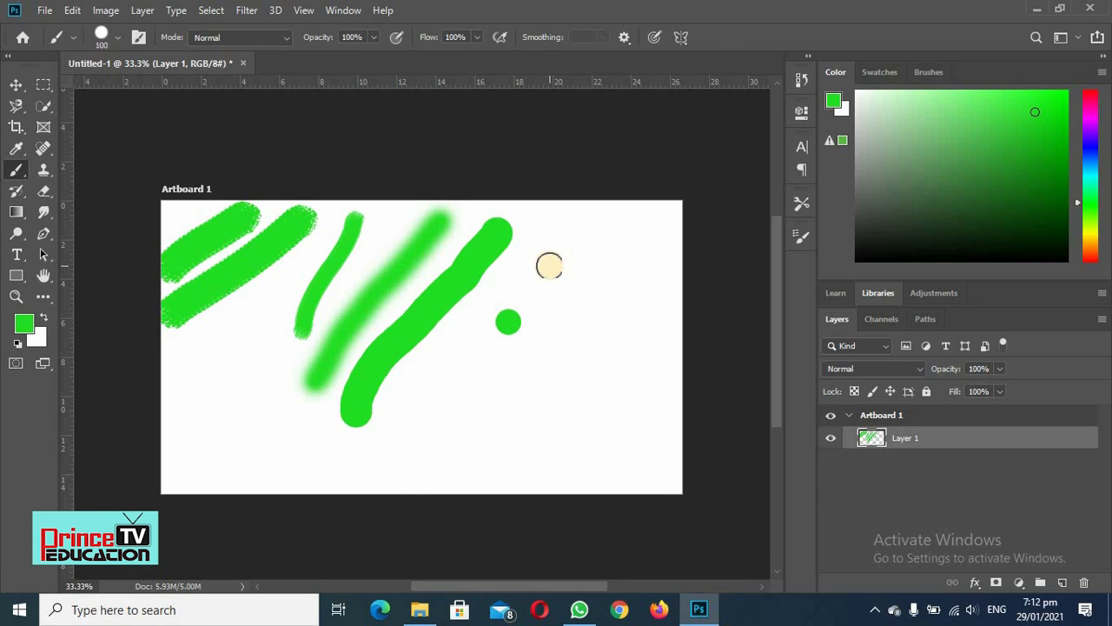
key("bracketright")
key("bracketright")
key("bracketright")
key("bracketright")
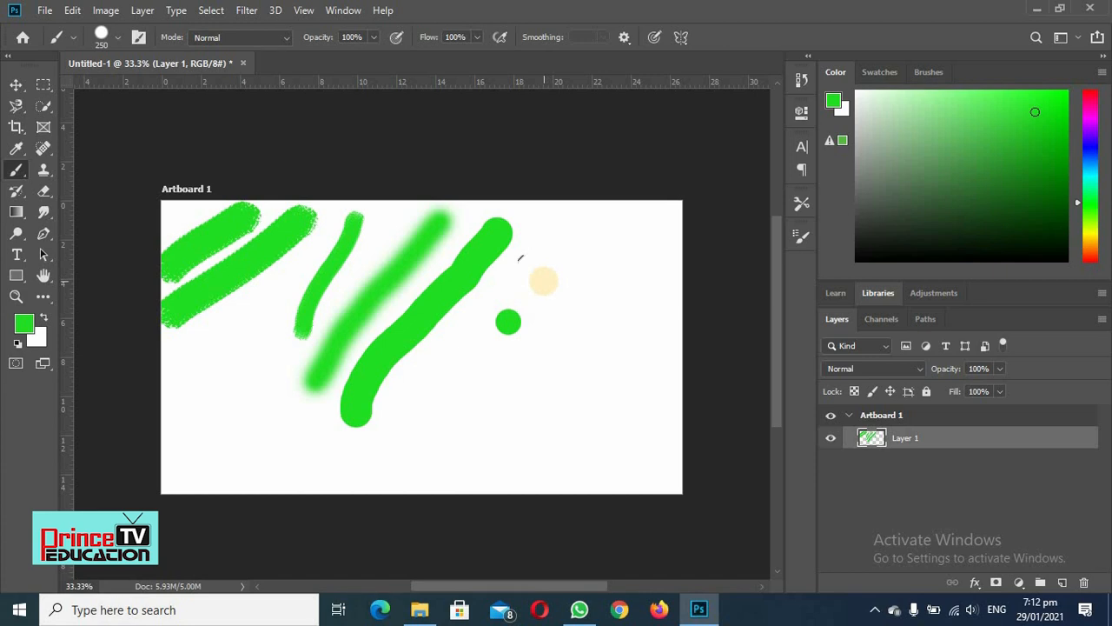
Set the brush size to 149 px and hardness to 35%, and paint a hook-shaped stroke near the artboard's right edge
left_click(113, 35)
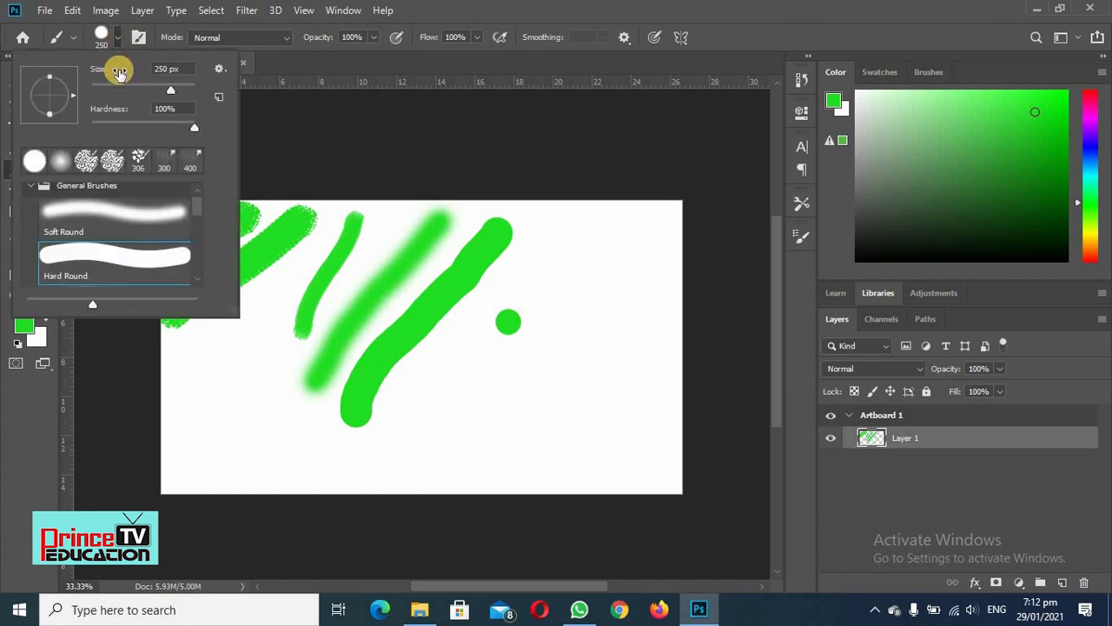
mouse_move(172, 92)
left_mouse_down()
mouse_move(132, 89)
mouse_move(157, 87)
left_mouse_up()
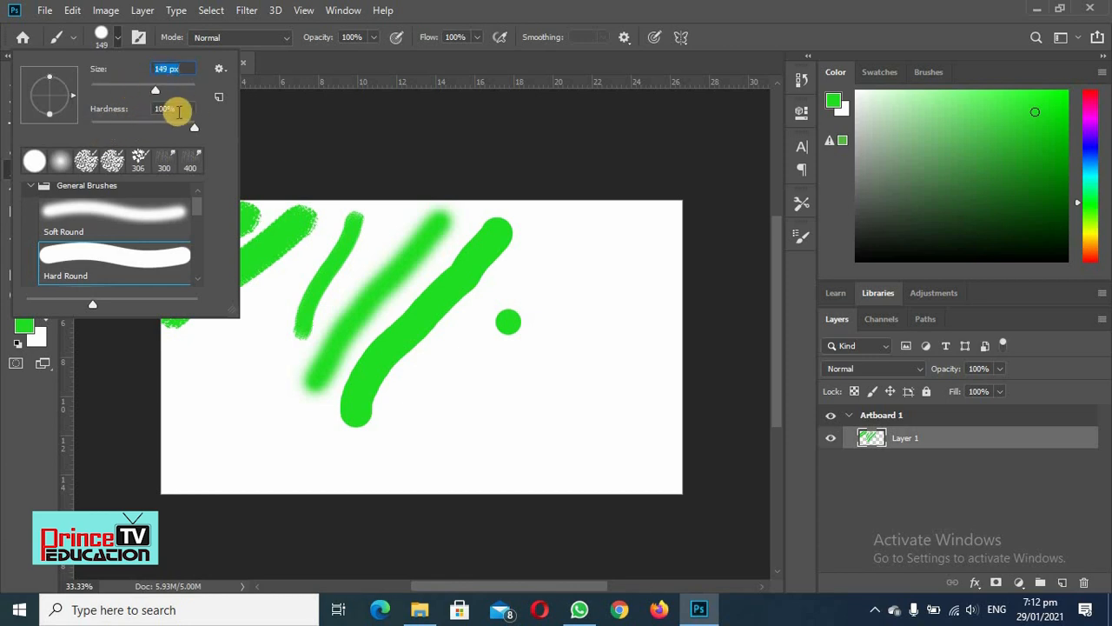
left_click(180, 106)
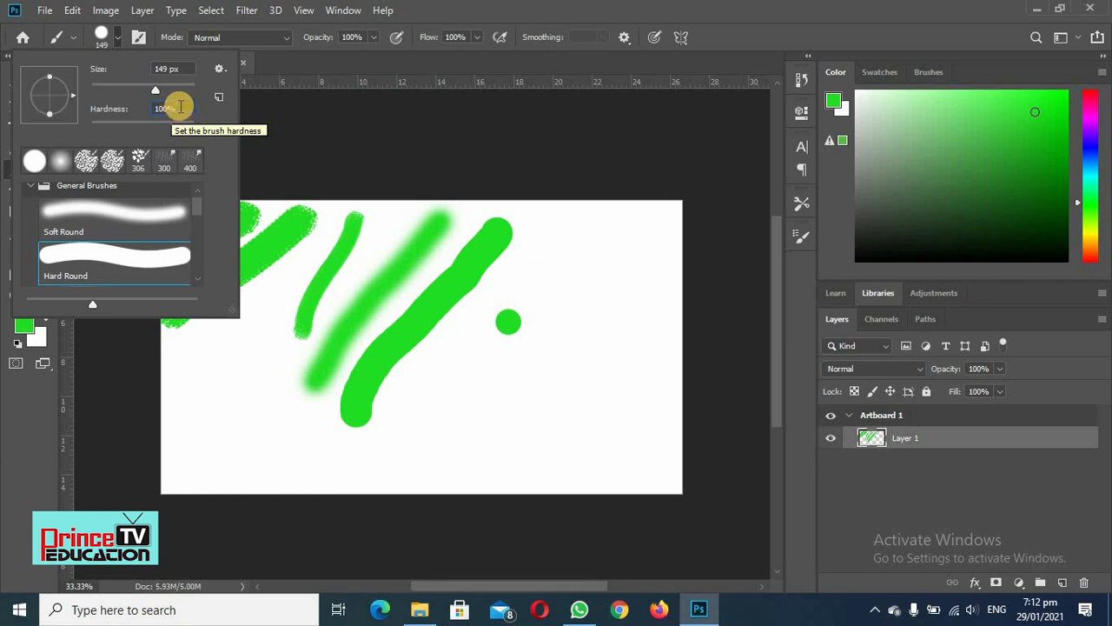
left_click(180, 107)
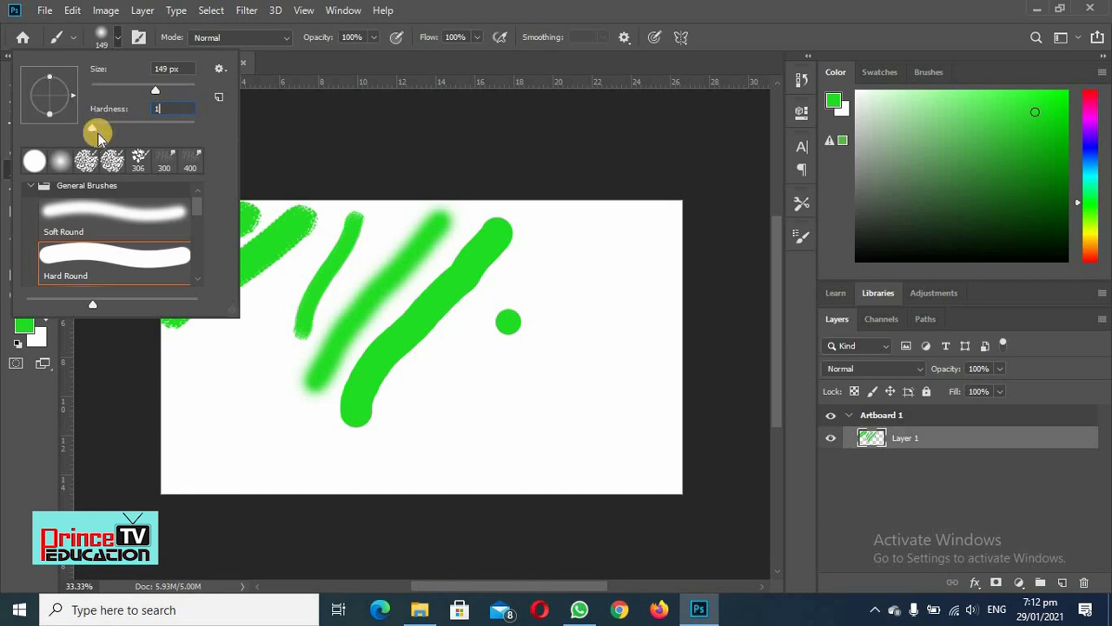
left_click_drag(87, 128, 126, 128)
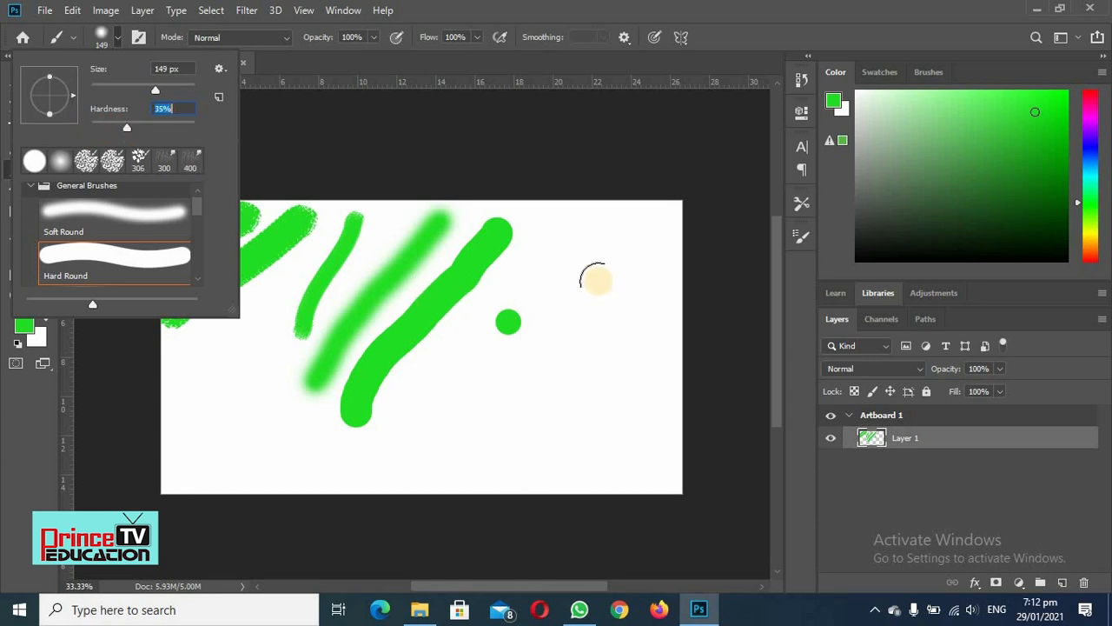
left_click(587, 265)
left_click_drag(589, 259, 560, 430)
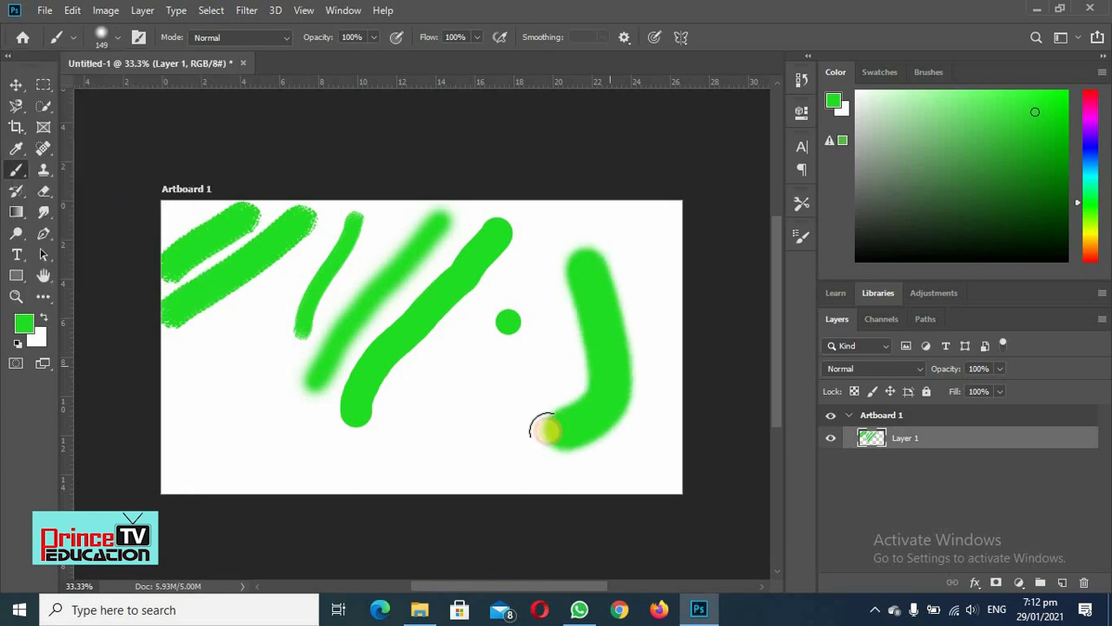
Reduce the brush hardness to 18% and paint a wide U-shaped stroke across the artboard's lower left area
left_click(117, 37)
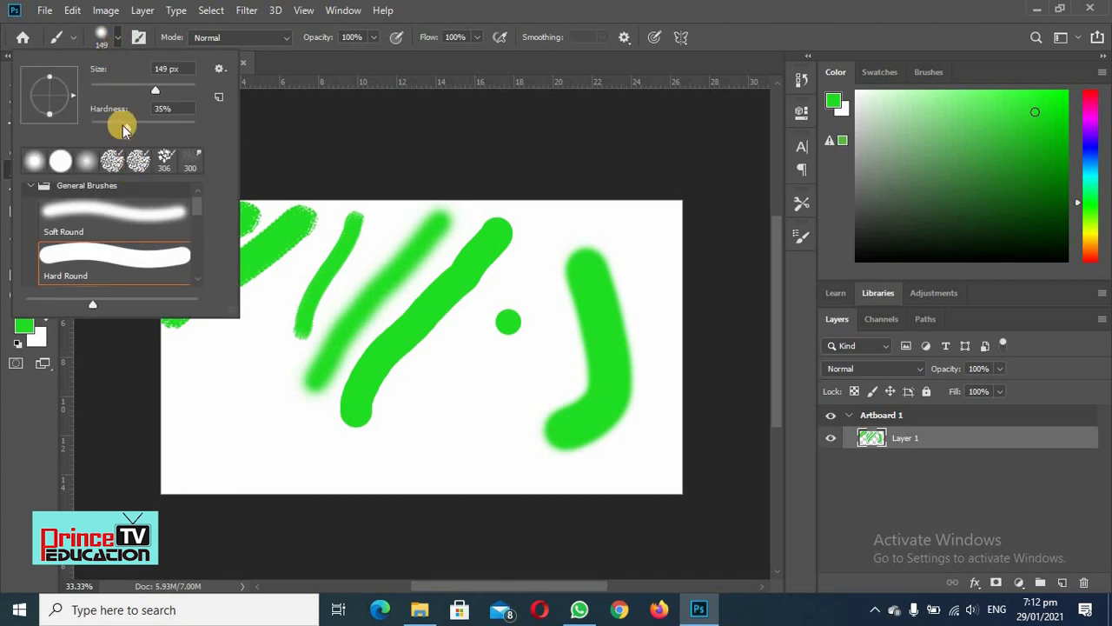
left_click_drag(126, 128, 109, 127)
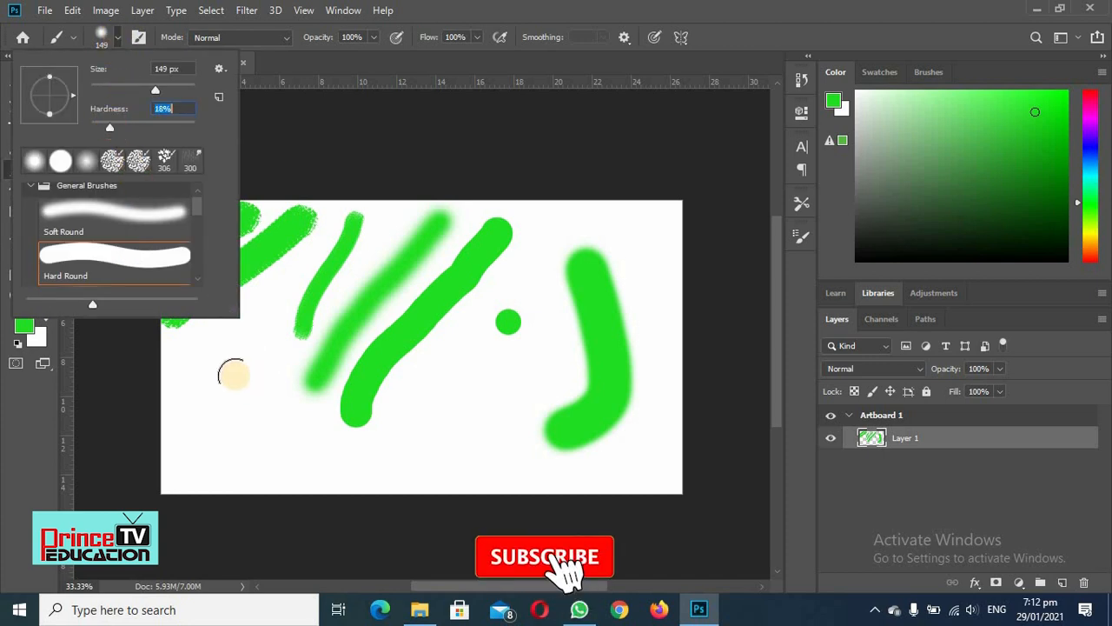
left_click(228, 367)
left_click_drag(222, 365, 462, 398)
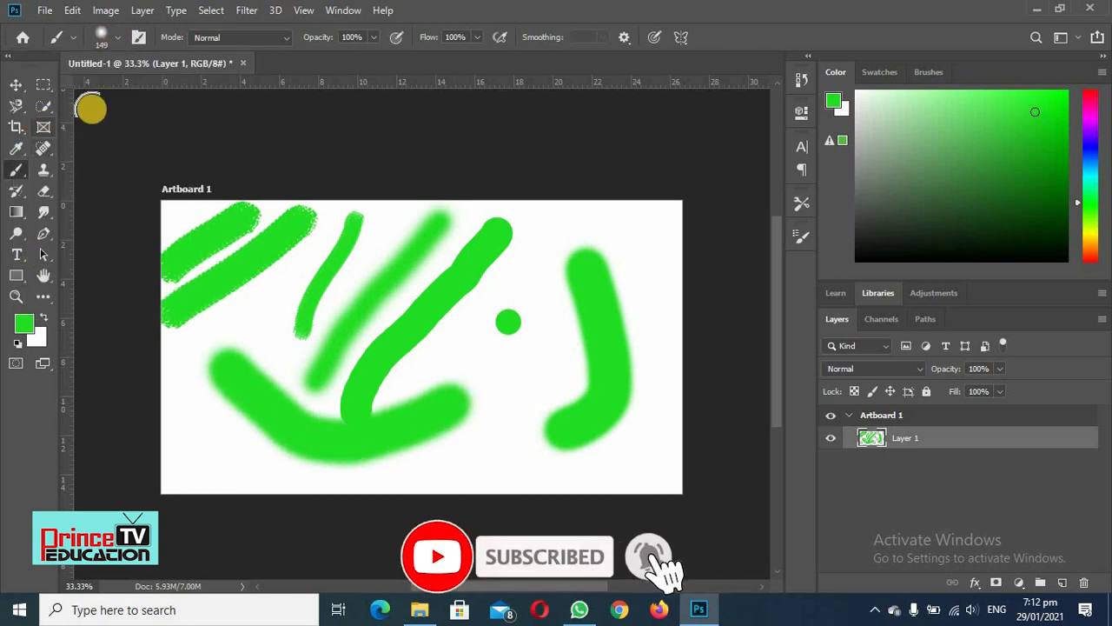
Raise the brush hardness to 100% and paint a nearly vertical stroke between the dot and the hook-shaped stroke
left_click(119, 43)
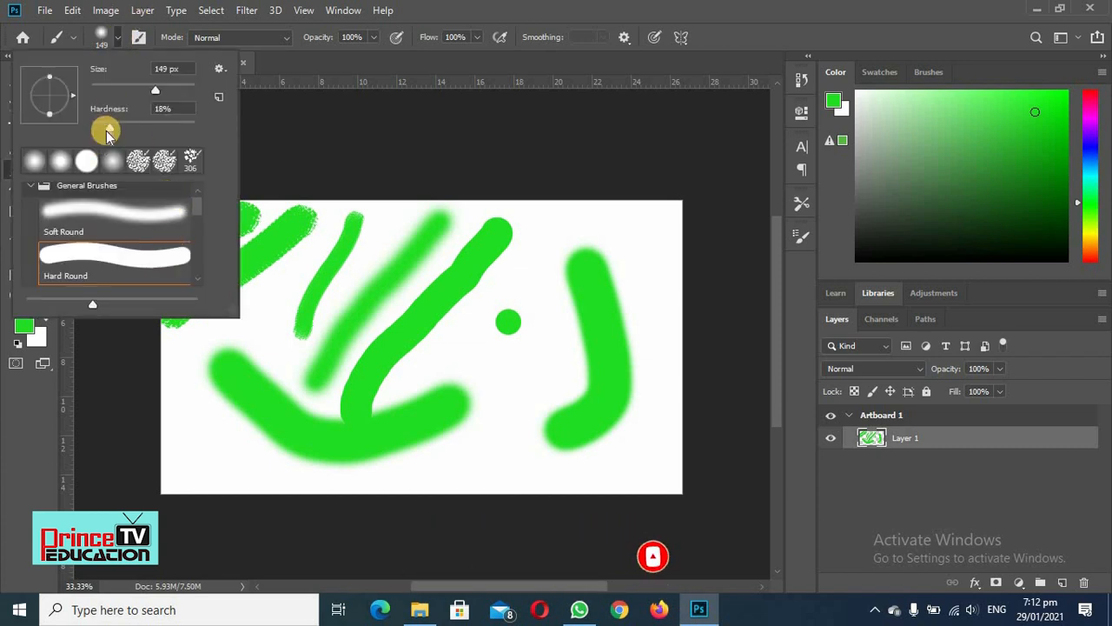
left_click_drag(111, 127, 199, 132)
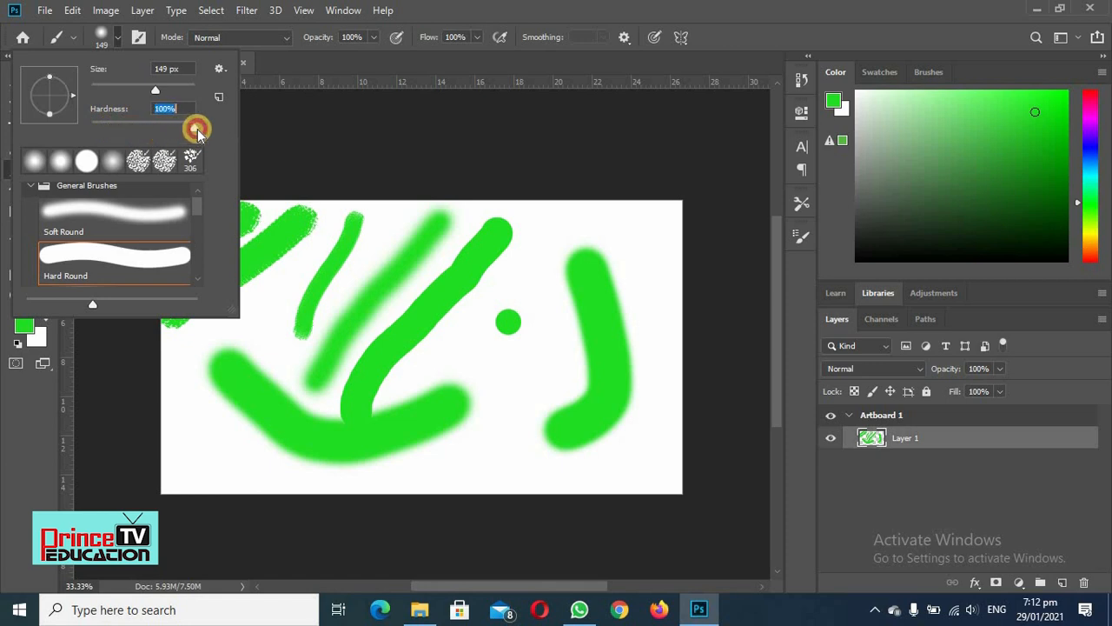
mouse_move(537, 241)
left_mouse_down()
mouse_move(542, 365)
mouse_move(559, 364)
left_mouse_up()
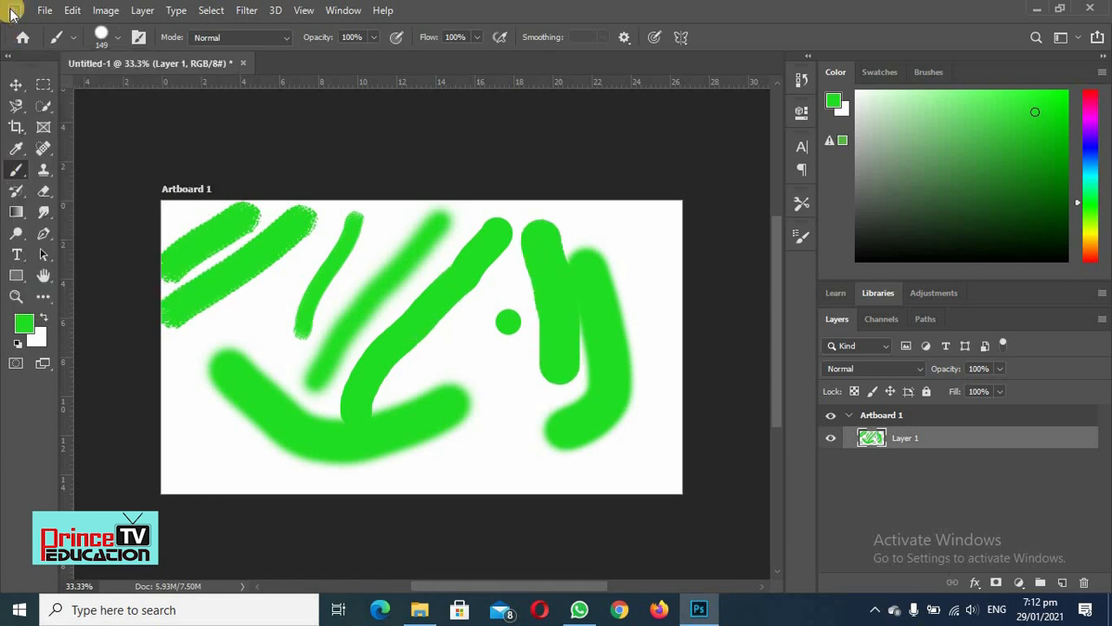
Collapse the General Brushes group and choose Kyle's Ultimate Pastel Palooza from the Dry Media Brushes
left_click(118, 38)
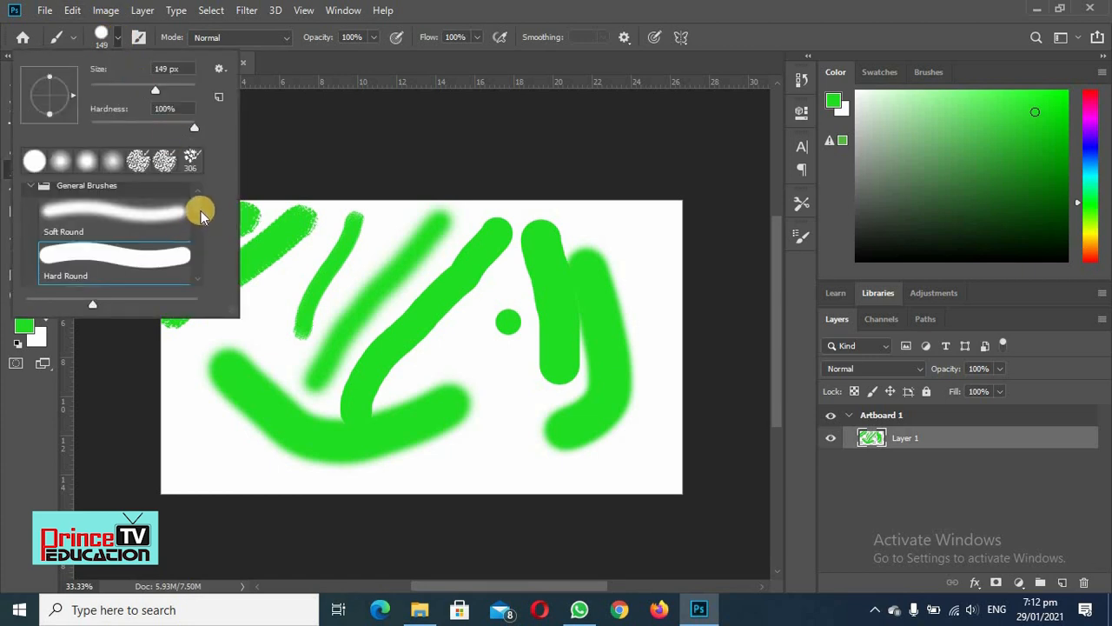
scroll(202, 234, "down", 6)
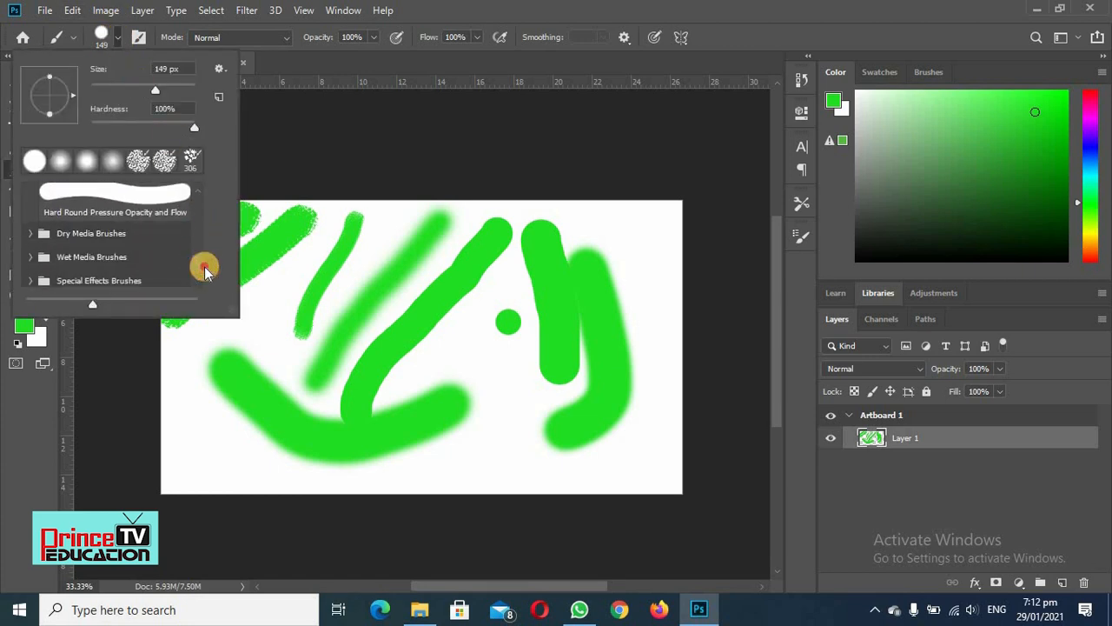
scroll(200, 257, "up", 6)
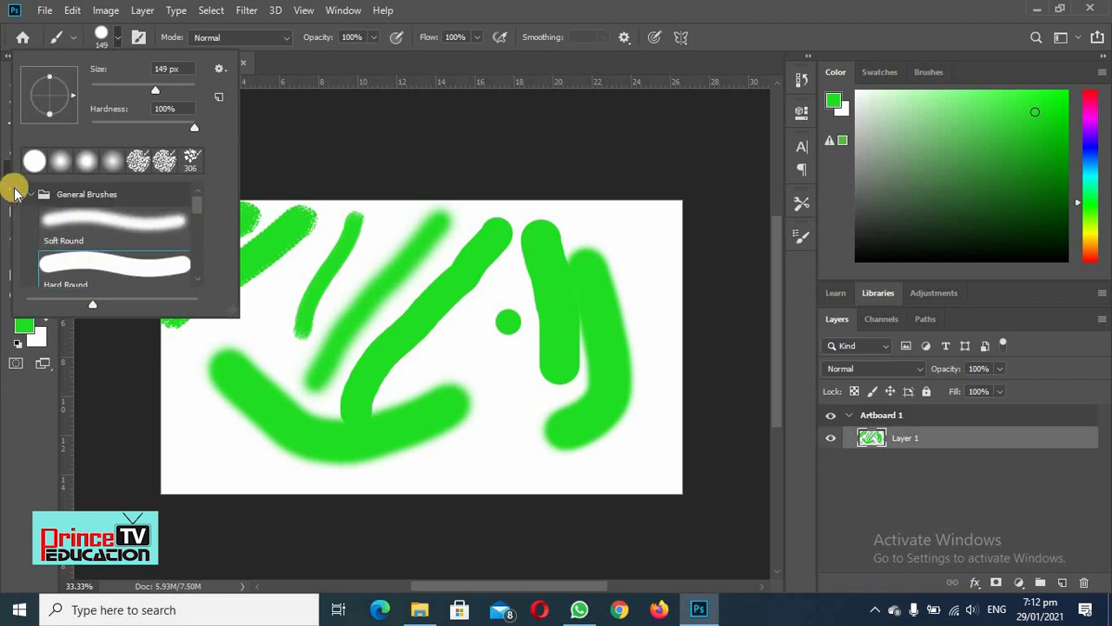
left_click(29, 194)
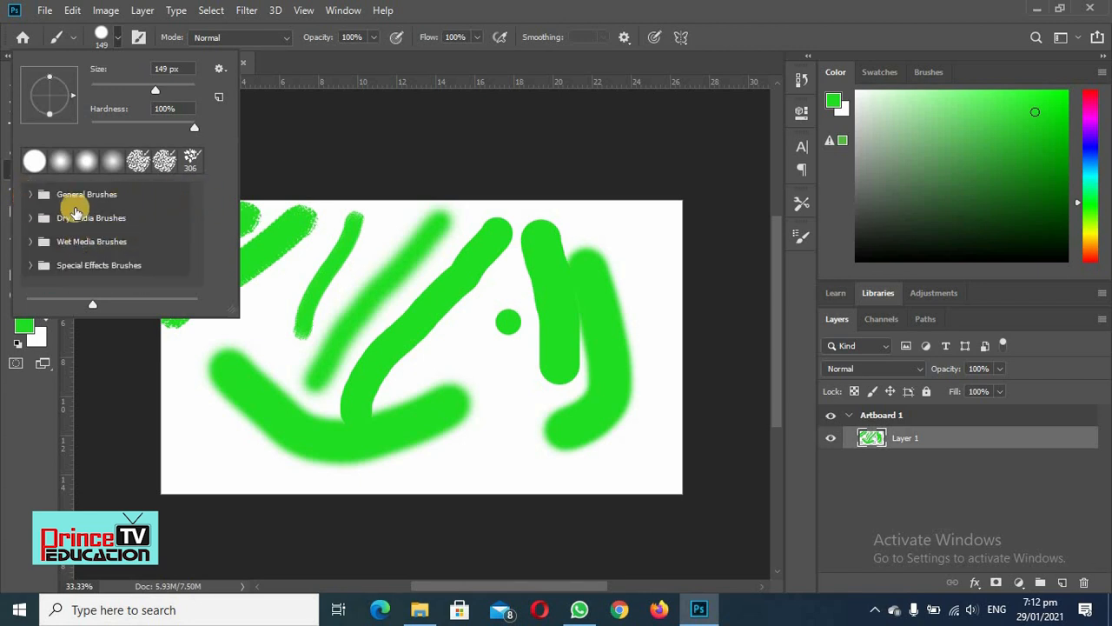
left_click(32, 221)
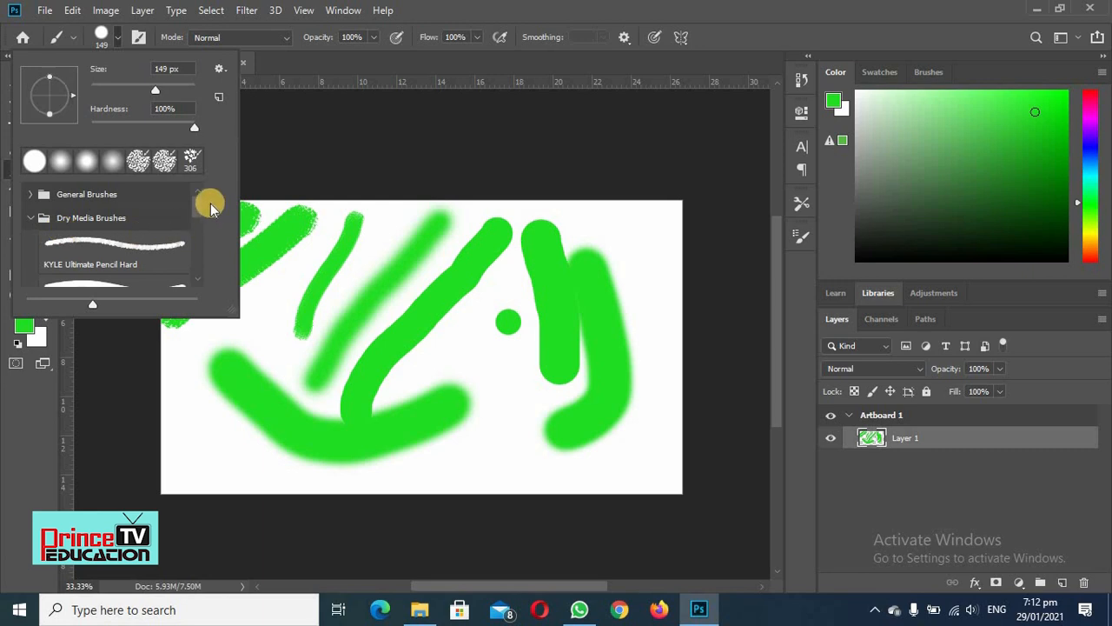
left_click_drag(195, 198, 198, 243)
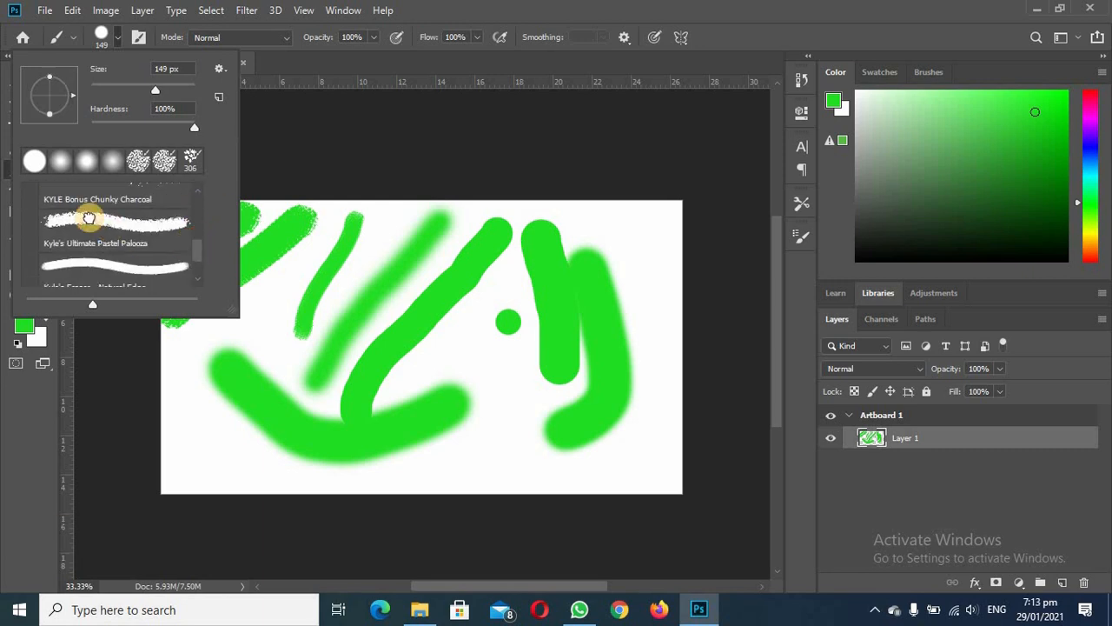
left_click(131, 223)
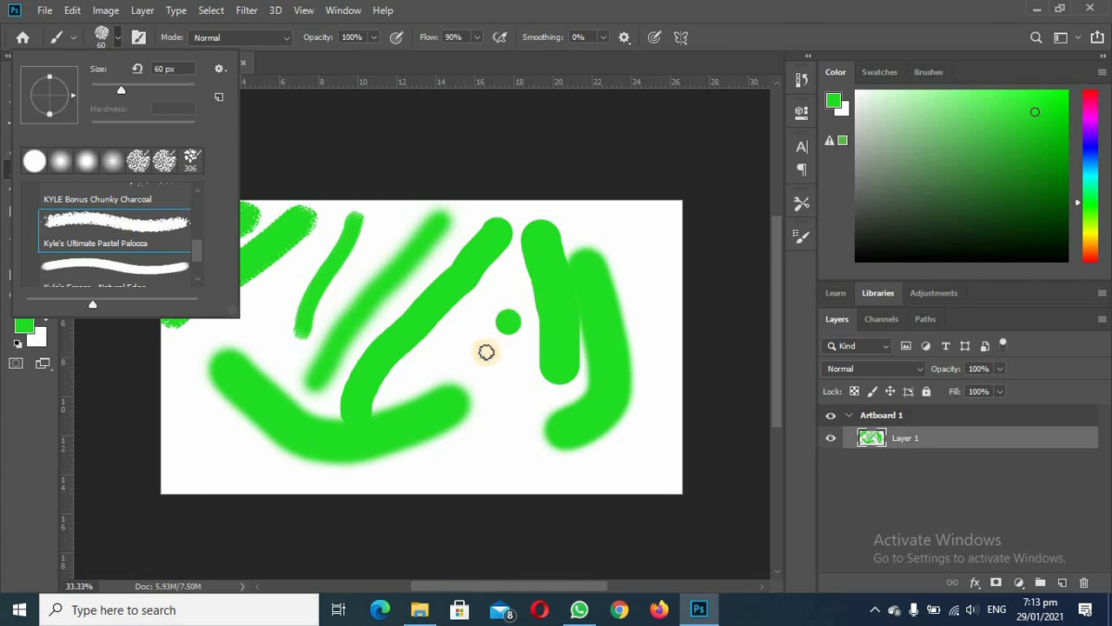
Add a new layer above Layer 1 and hide Layer 1
left_click(1063, 584)
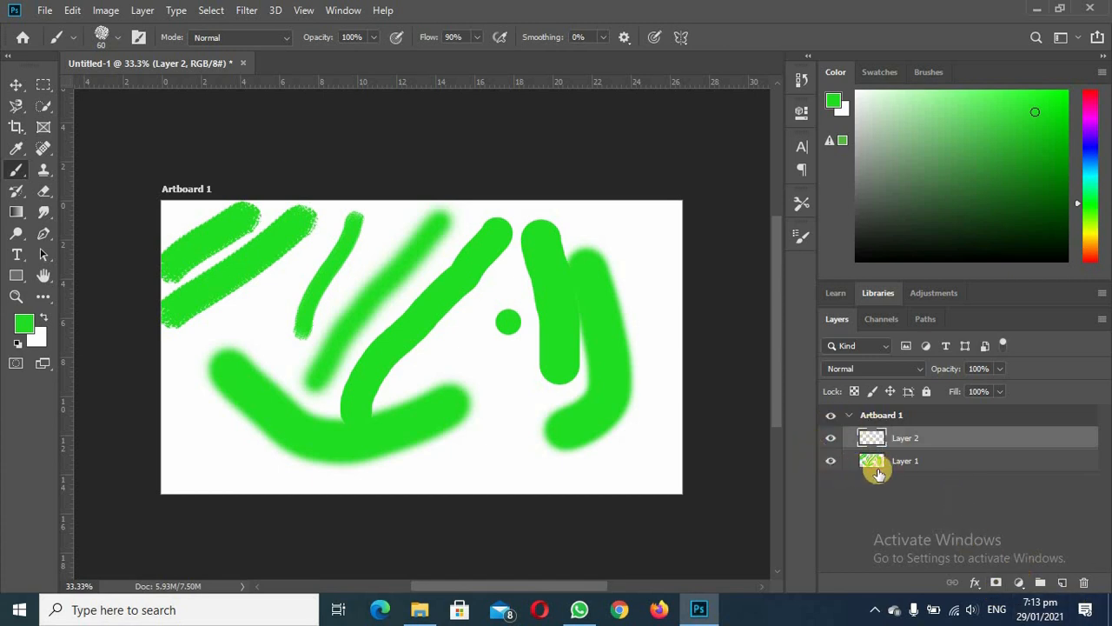
left_click(831, 463)
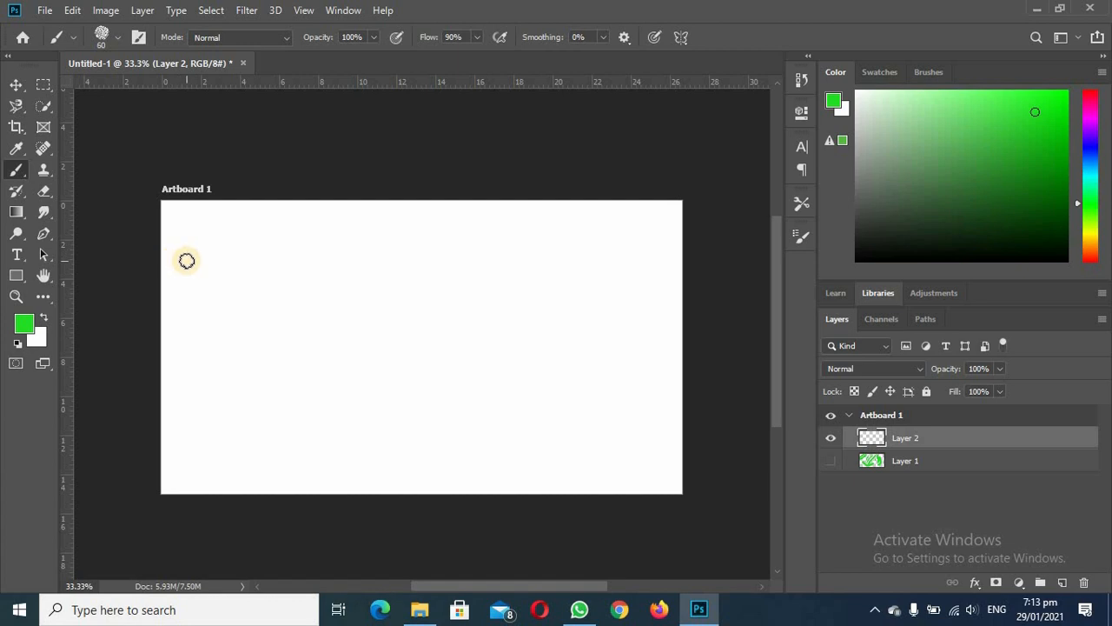
Enlarge the pastel brush to 150 px and paint four overlapping diagonal strokes in the artboard's upper-left corner on the new layer
key("bracketright")
key("bracketright")
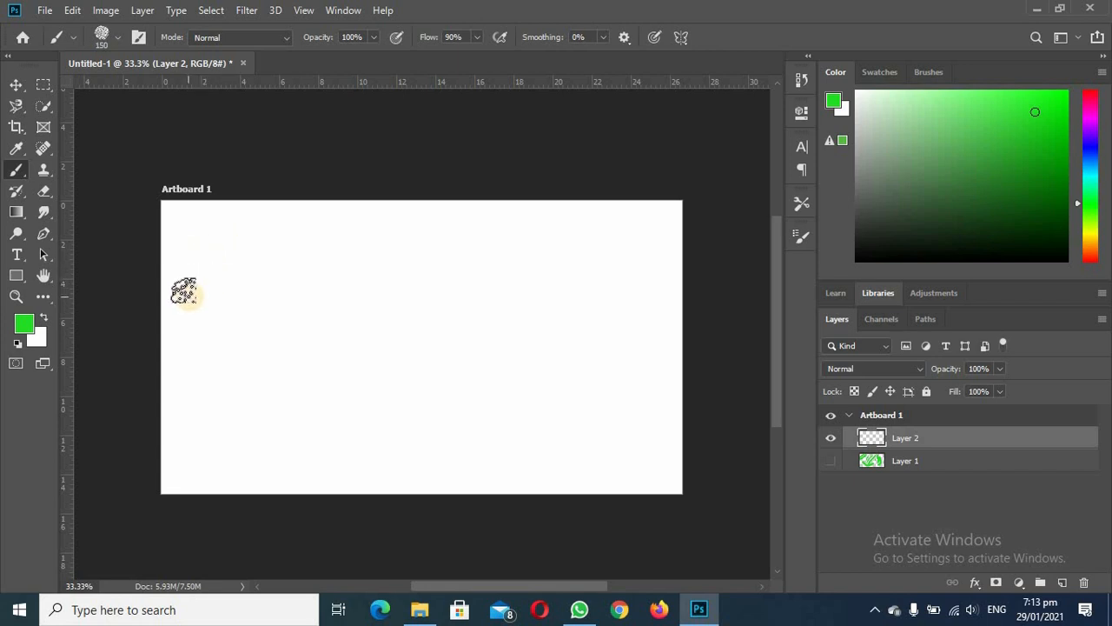
left_click(118, 46)
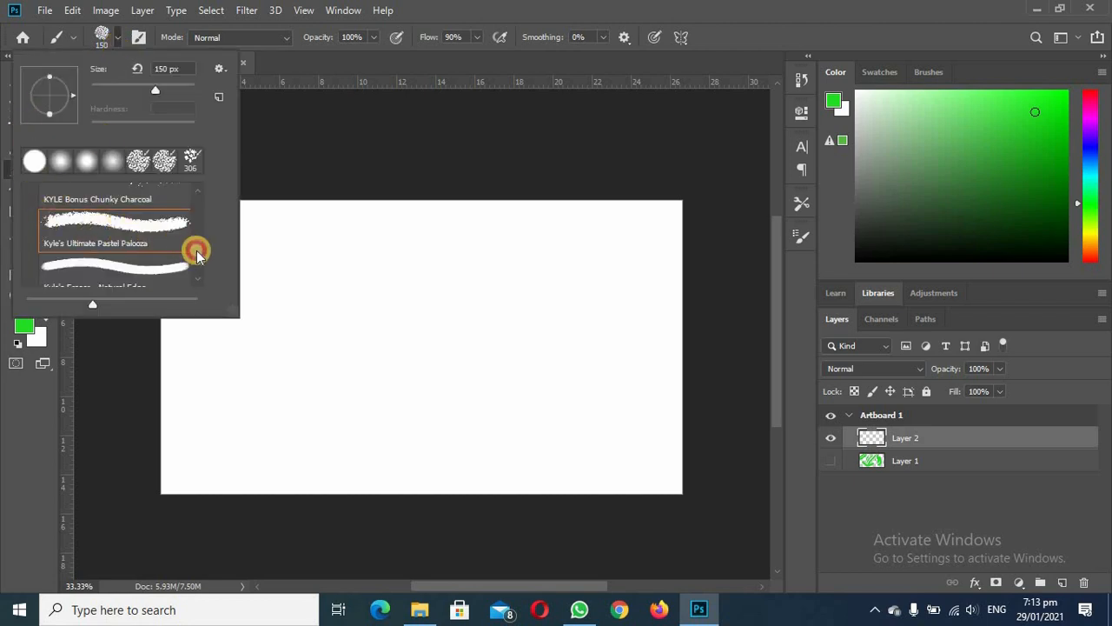
mouse_move(197, 249)
left_mouse_down()
mouse_move(200, 207)
mouse_move(210, 268)
left_mouse_up()
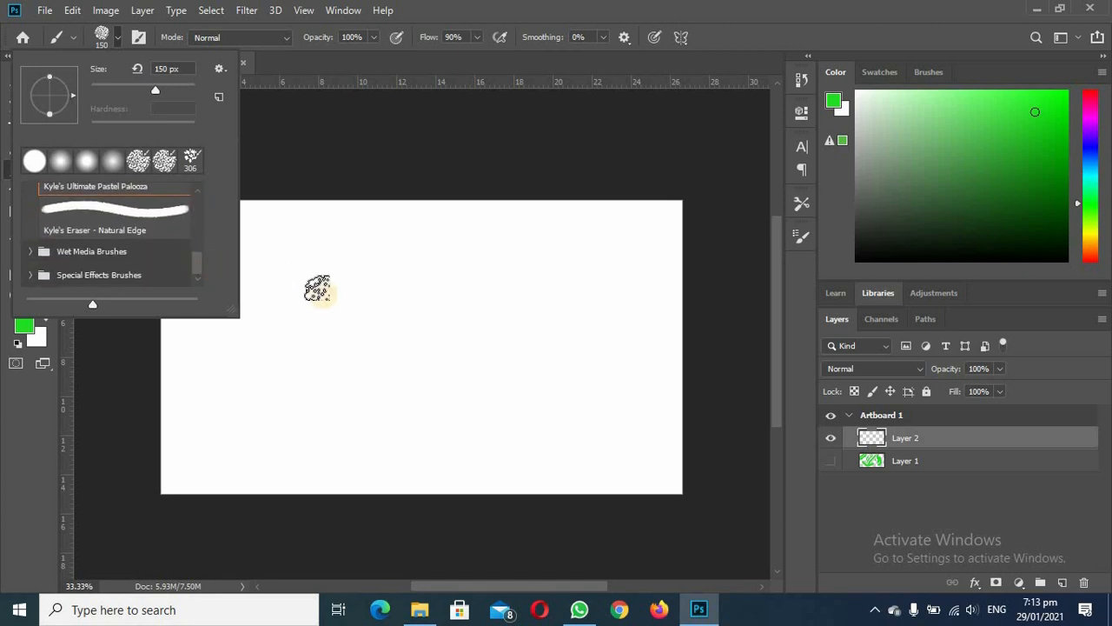
left_click(676, 16)
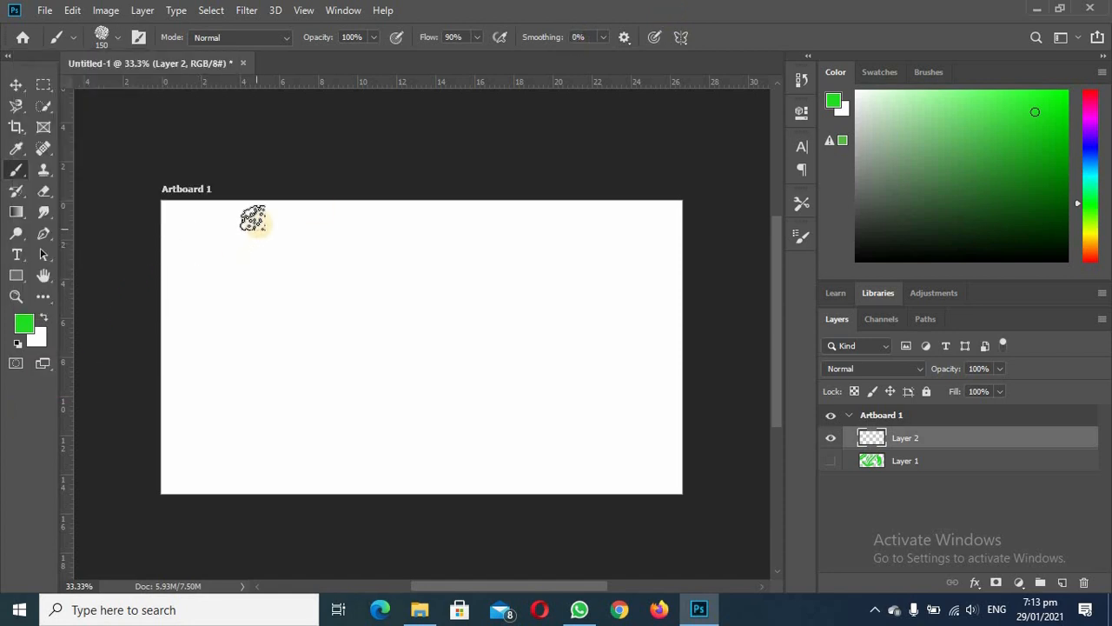
left_click_drag(254, 225, 157, 299)
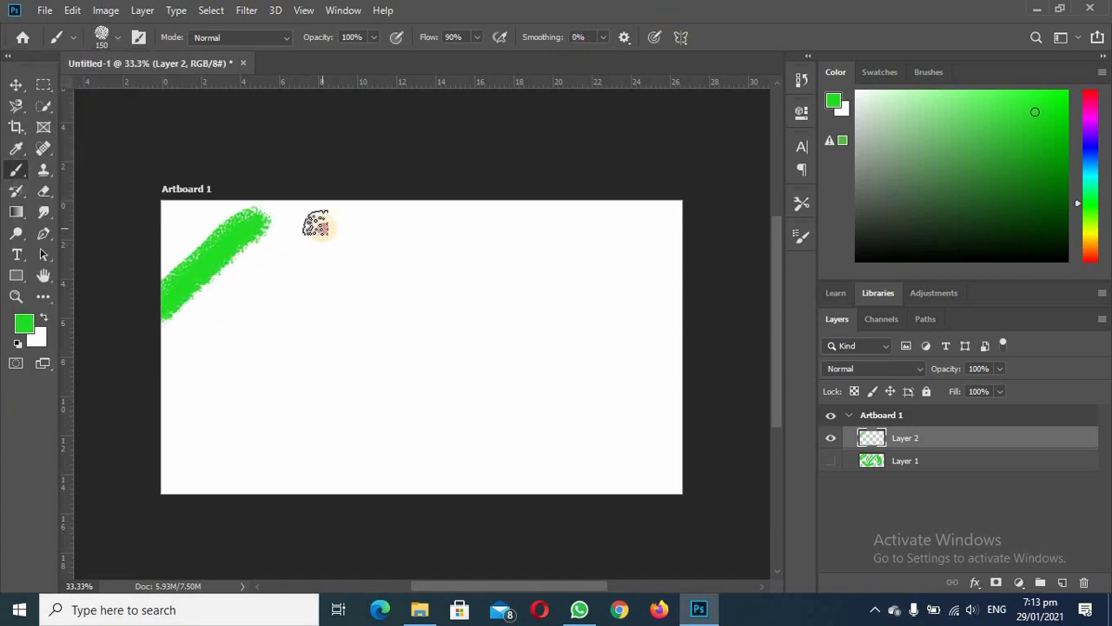
mouse_move(317, 226)
left_mouse_down()
mouse_move(271, 282)
mouse_move(168, 353)
left_mouse_up()
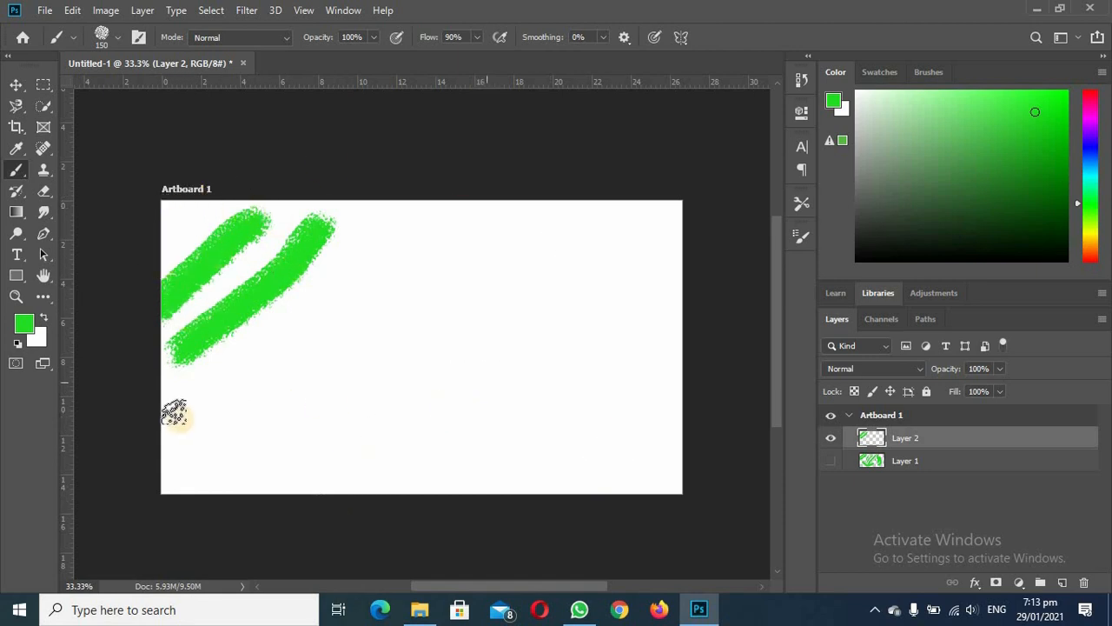
mouse_move(211, 199)
left_mouse_down()
mouse_move(148, 233)
mouse_move(222, 207)
mouse_move(147, 259)
mouse_move(172, 253)
mouse_move(181, 236)
mouse_move(164, 266)
left_mouse_up()
mouse_move(295, 219)
left_mouse_down()
mouse_move(246, 250)
mouse_move(186, 261)
left_mouse_up()
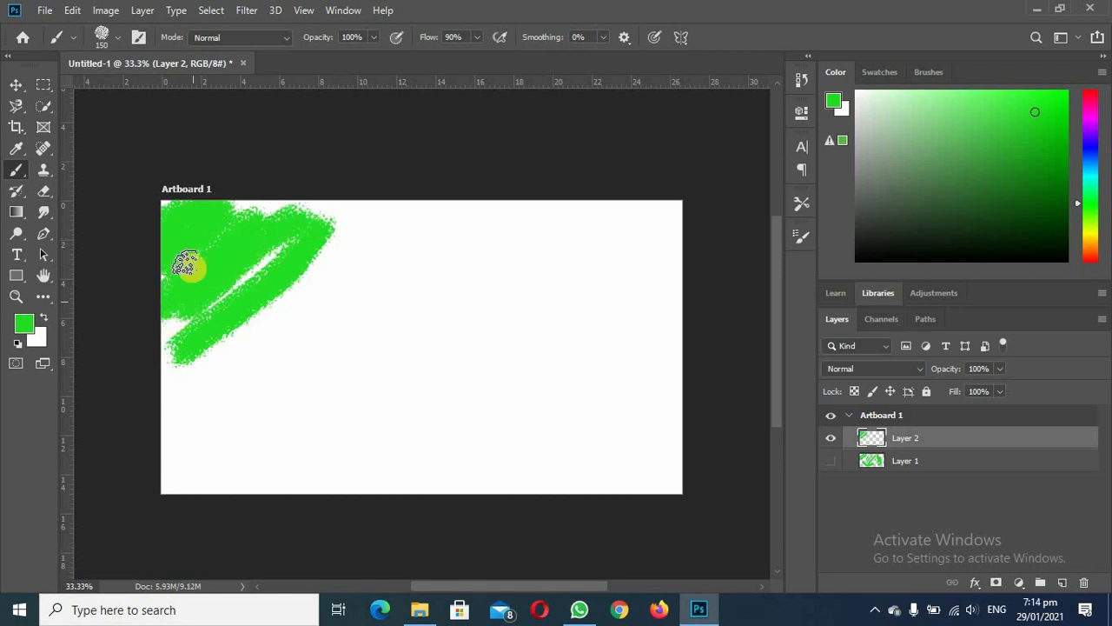
Collapse the Dry Media Brushes group in the brush presets and close the preset picker
left_click(114, 37)
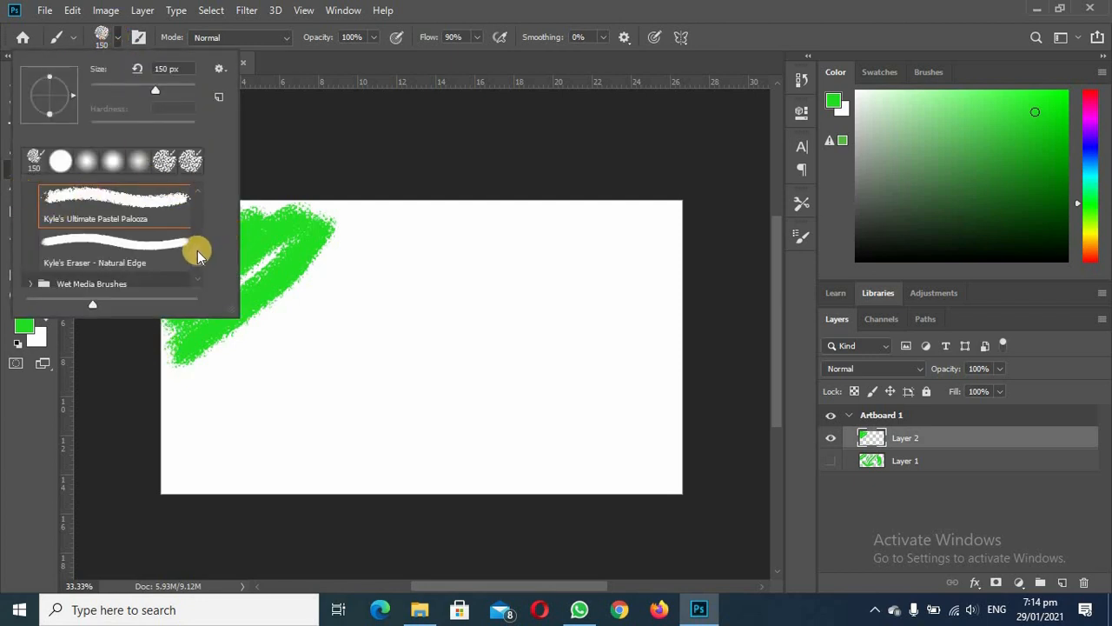
left_click_drag(197, 250, 213, 183)
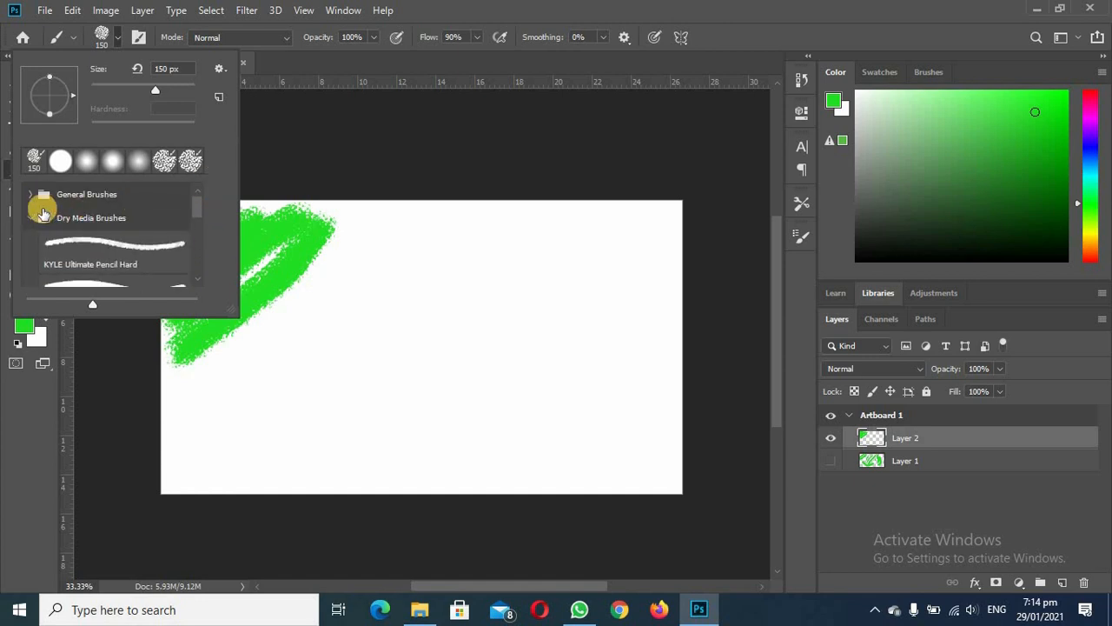
left_click(35, 216)
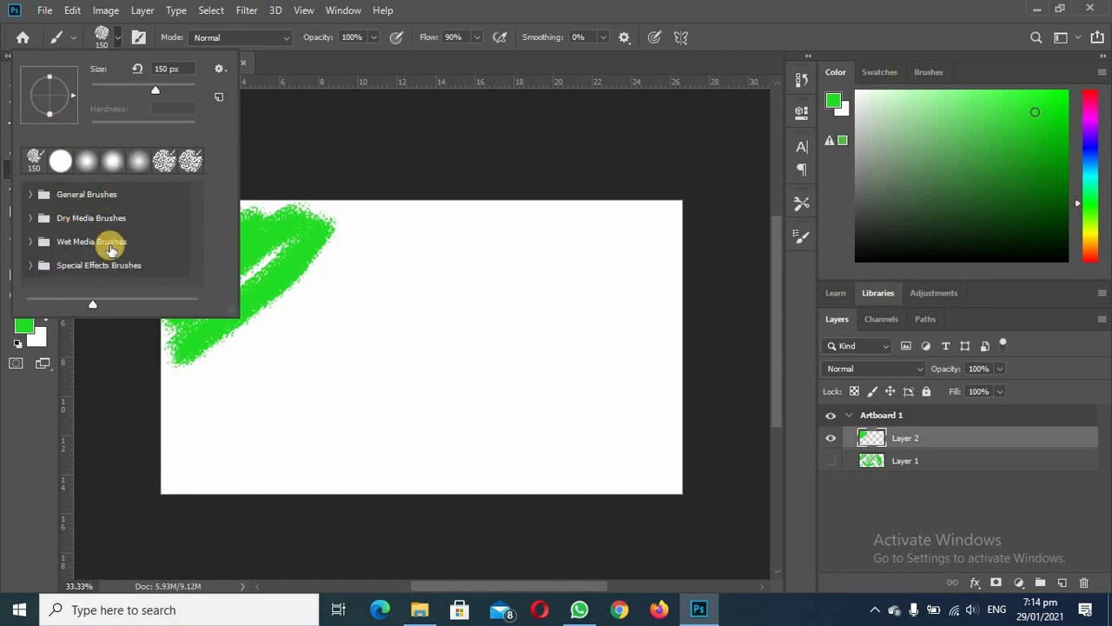
left_click(511, 5)
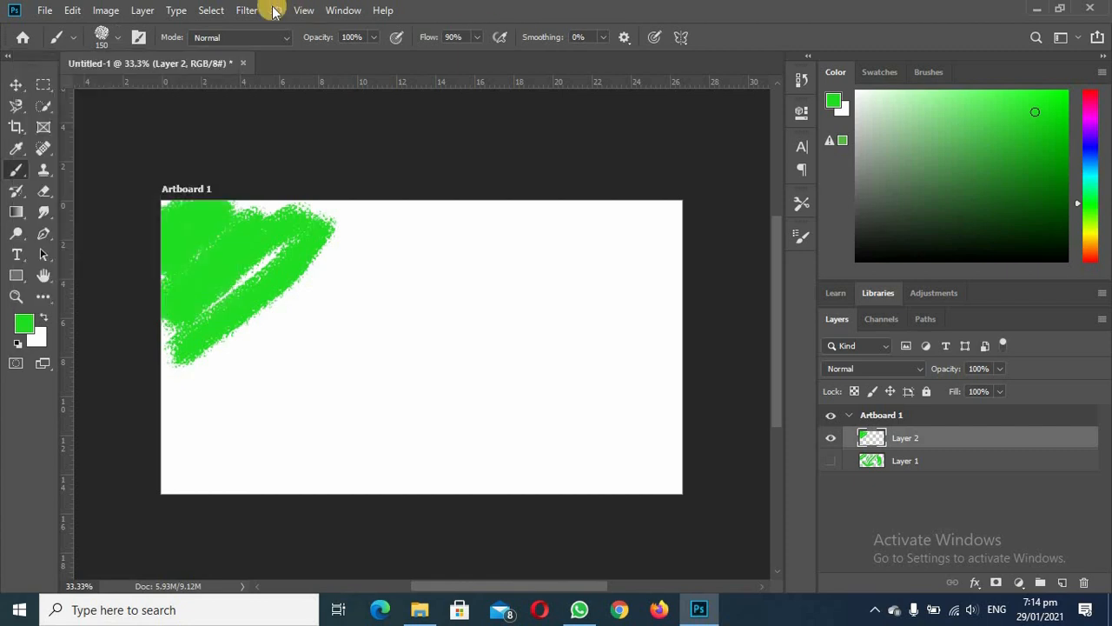
Show the Brush Settings for the current pastel brush
left_click(140, 37)
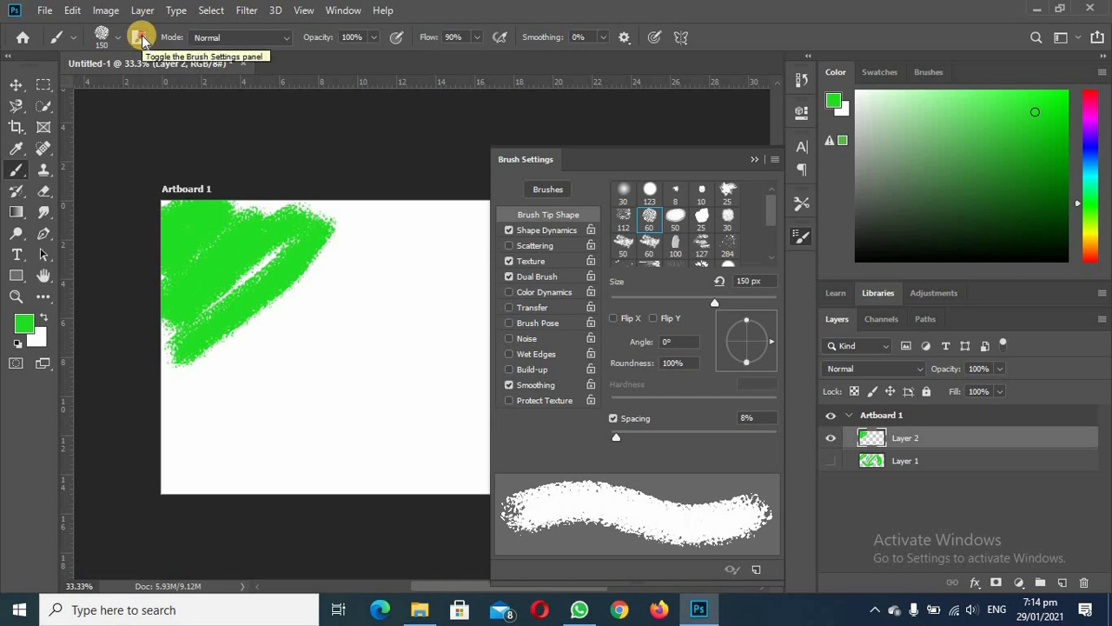
left_click(142, 35)
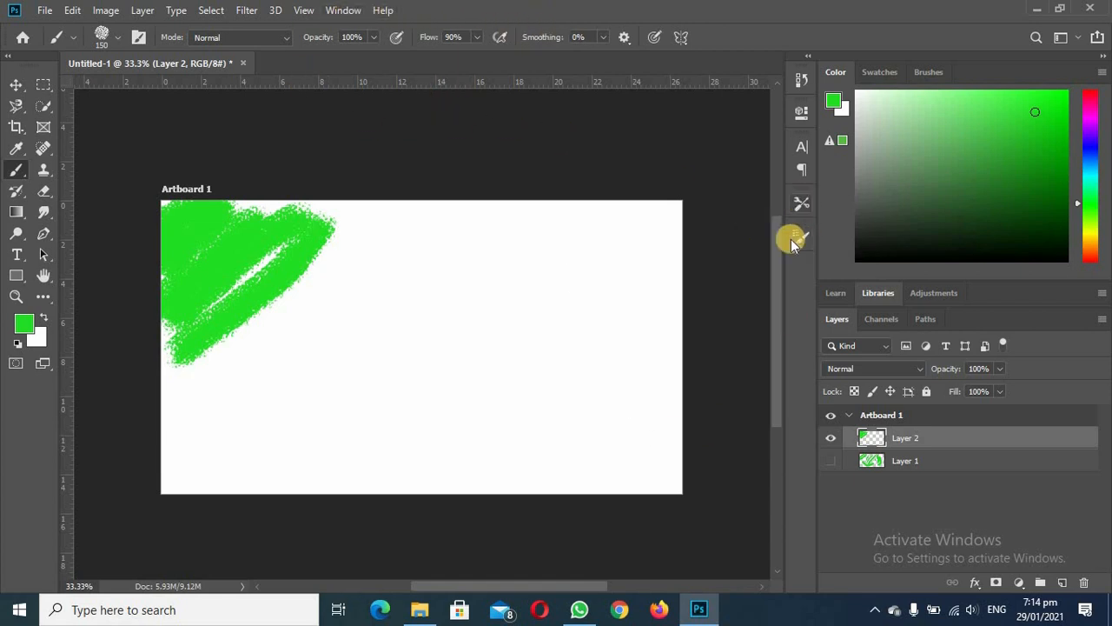
left_click(137, 40)
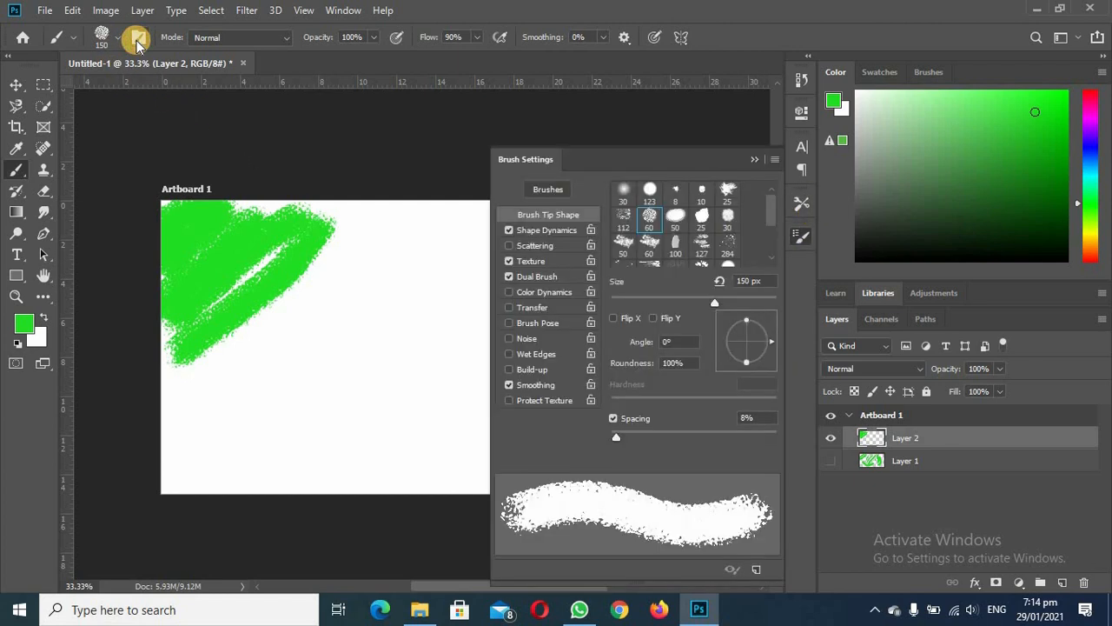
Close the Brush Settings and switch to the recently used hard round brush preset at 150 px
left_click(136, 39)
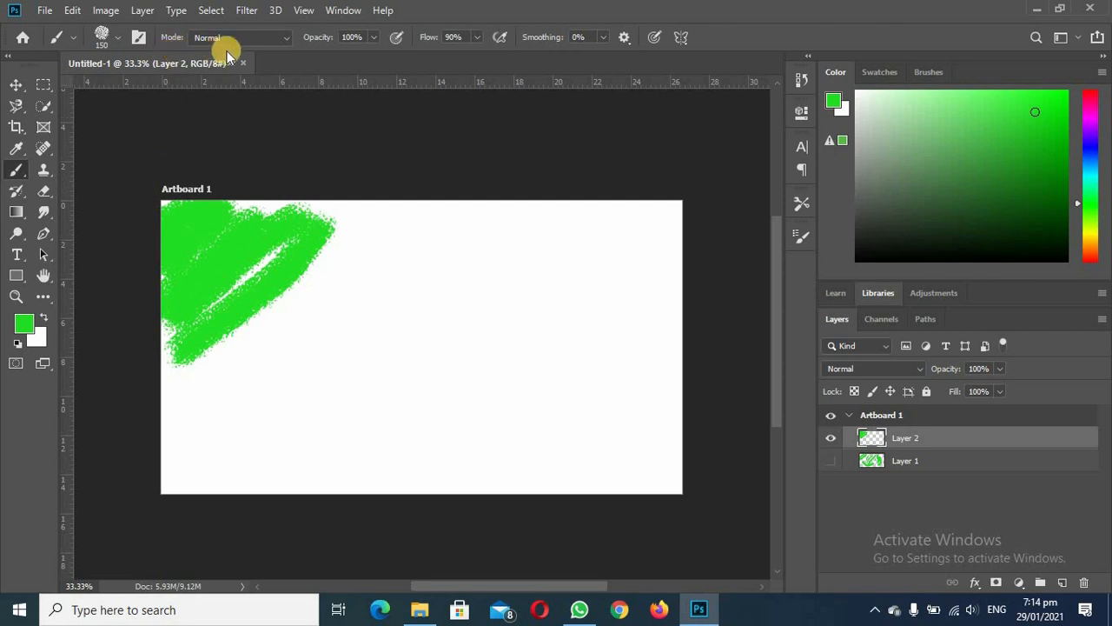
left_click(288, 37)
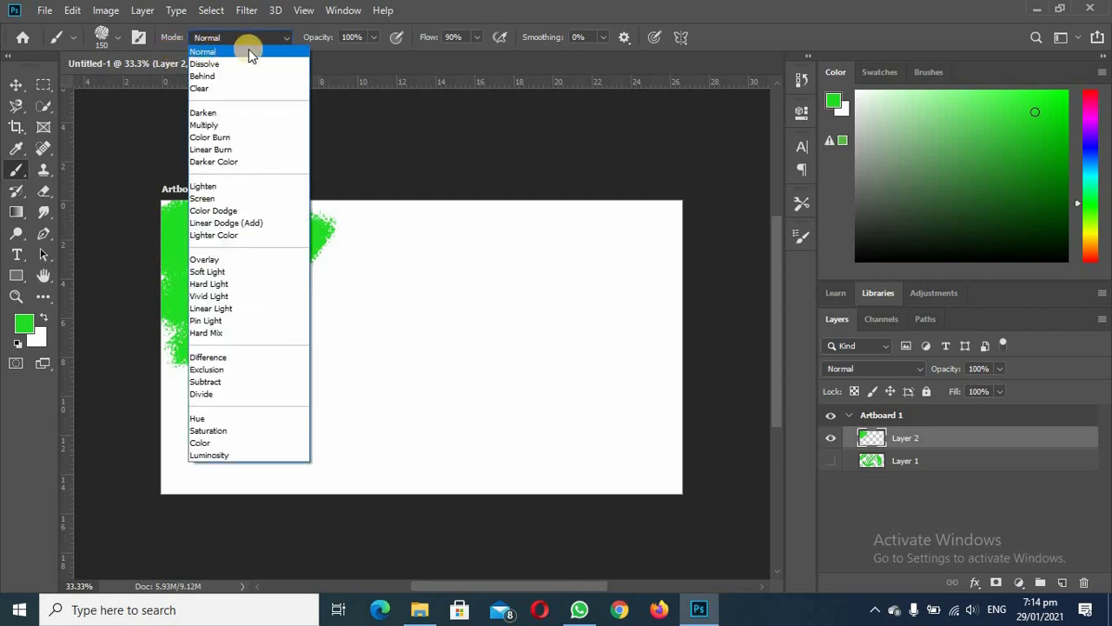
left_click(117, 37)
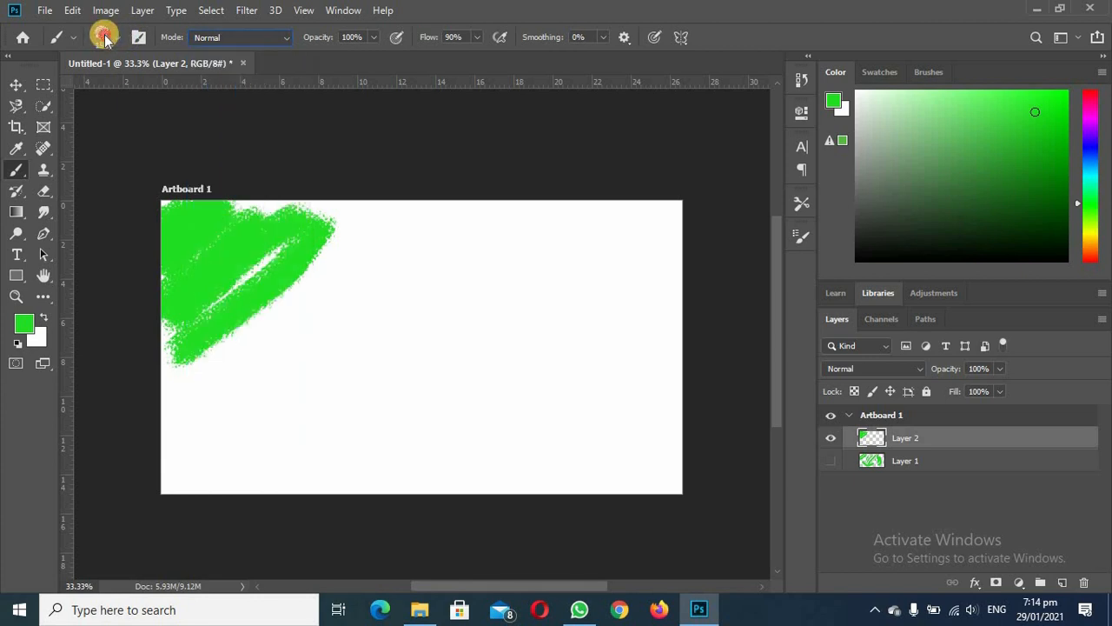
left_click(103, 37)
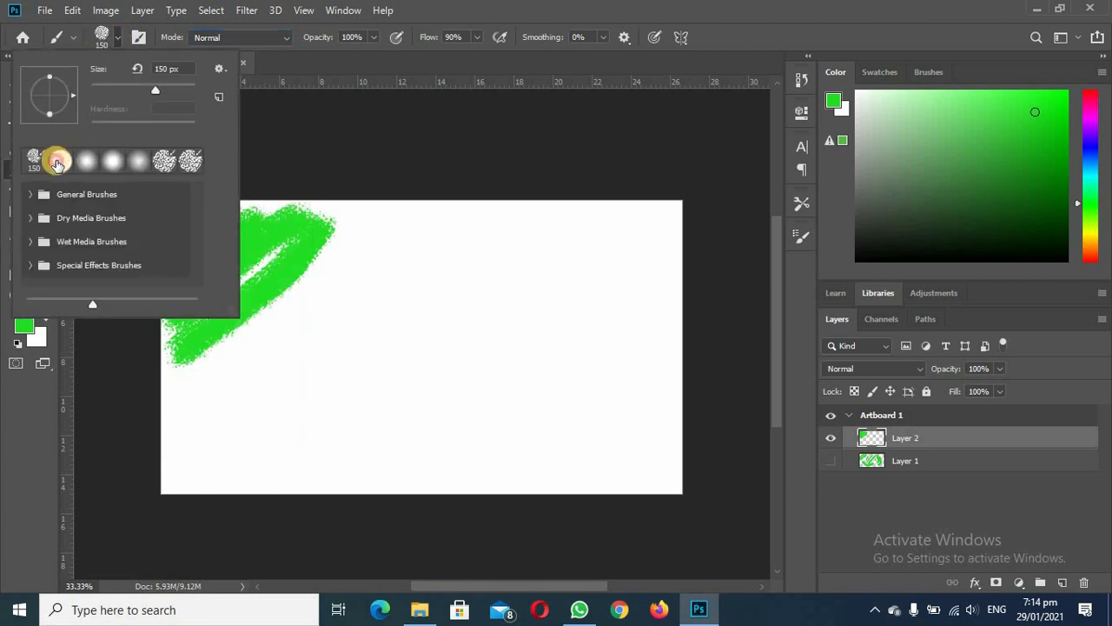
left_click(57, 162)
left_click(534, 6)
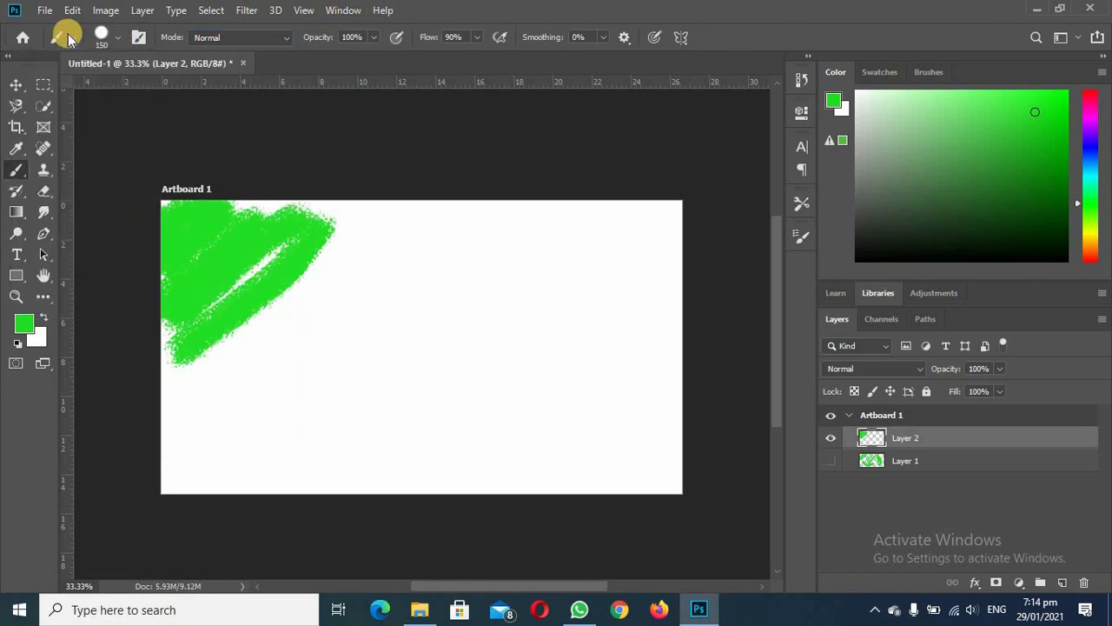
Paint a green diagonal stroke beside the pastel strokes on Layer 2 with the brush in Normal mode
left_click(280, 37)
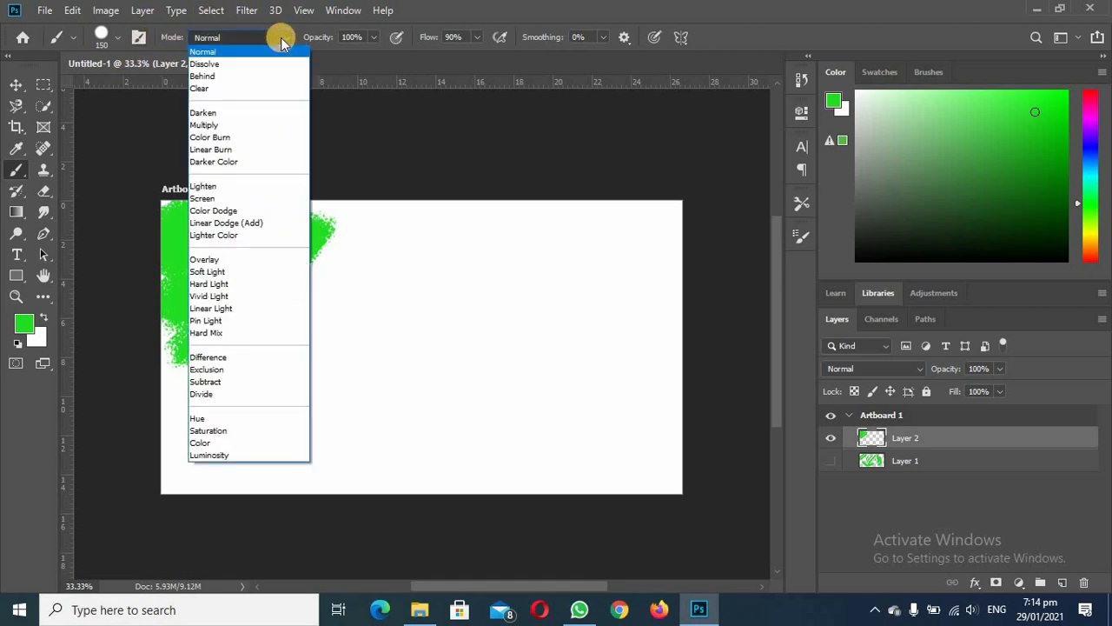
left_click(209, 52)
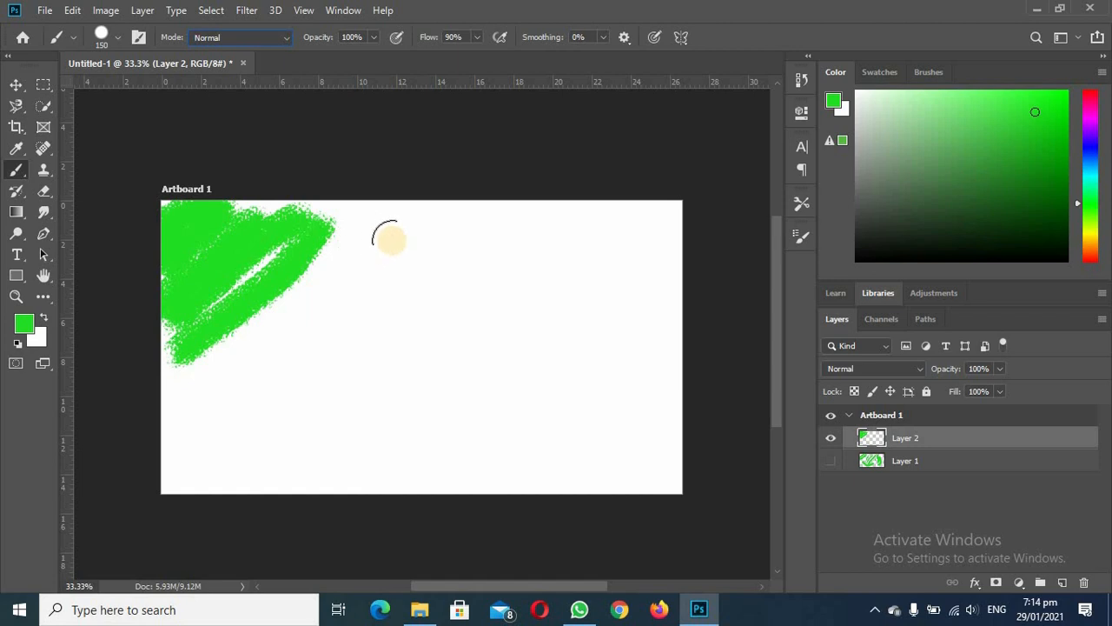
left_click_drag(390, 238, 280, 408)
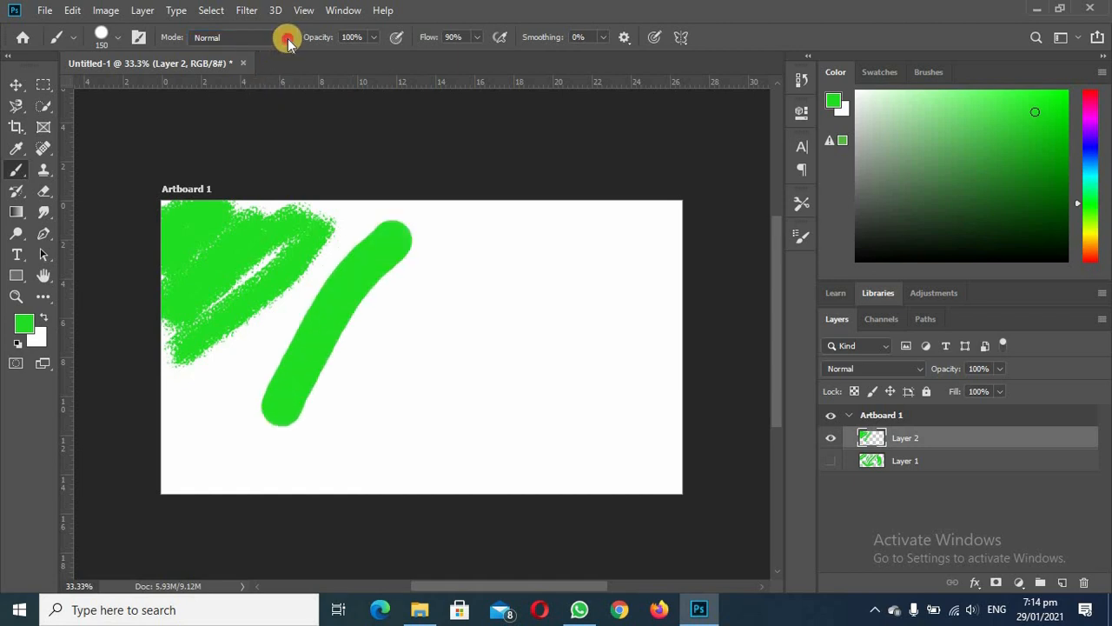
Paint a second green diagonal stroke parallel to the first with the brush in Dissolve mode
left_click(287, 38)
left_click(221, 65)
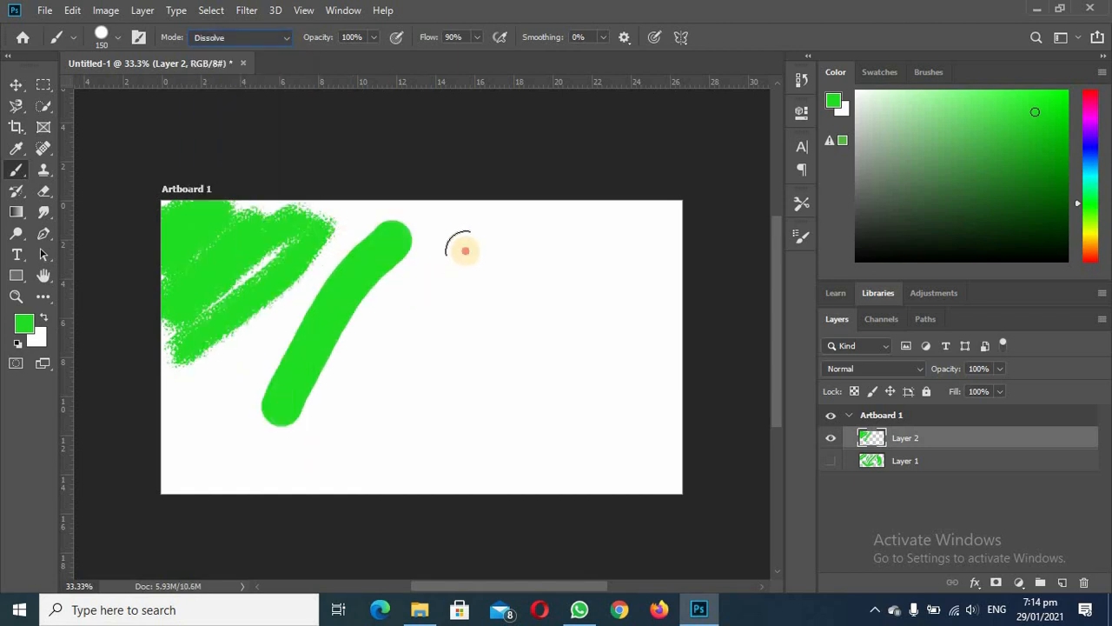
left_click_drag(465, 250, 358, 431)
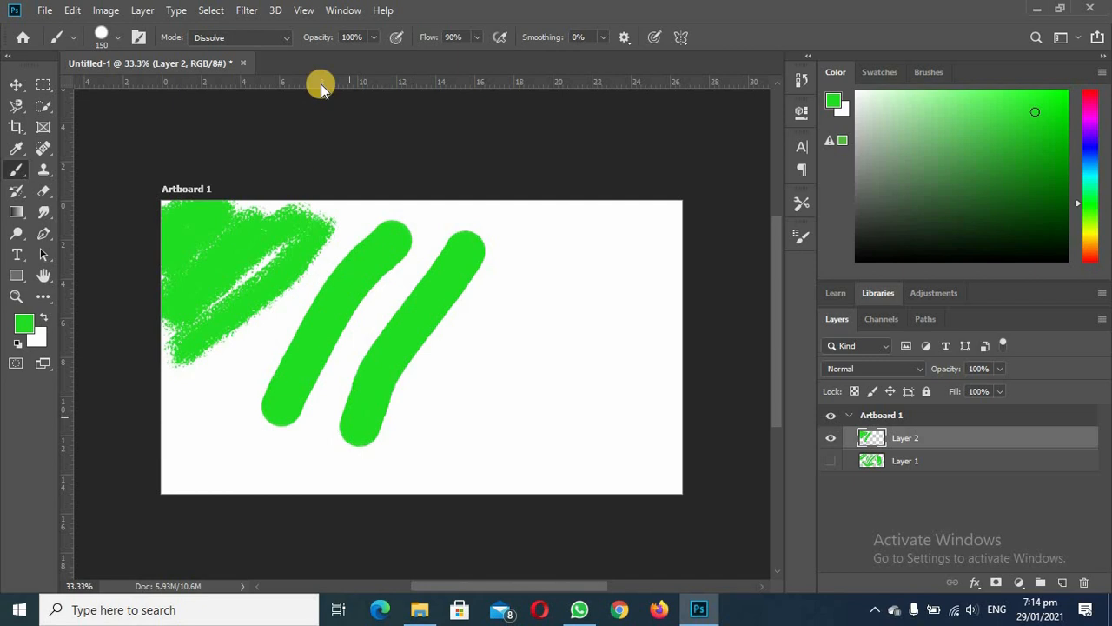
Set the brush mode to Behind and the foreground color to blue
left_click(286, 38)
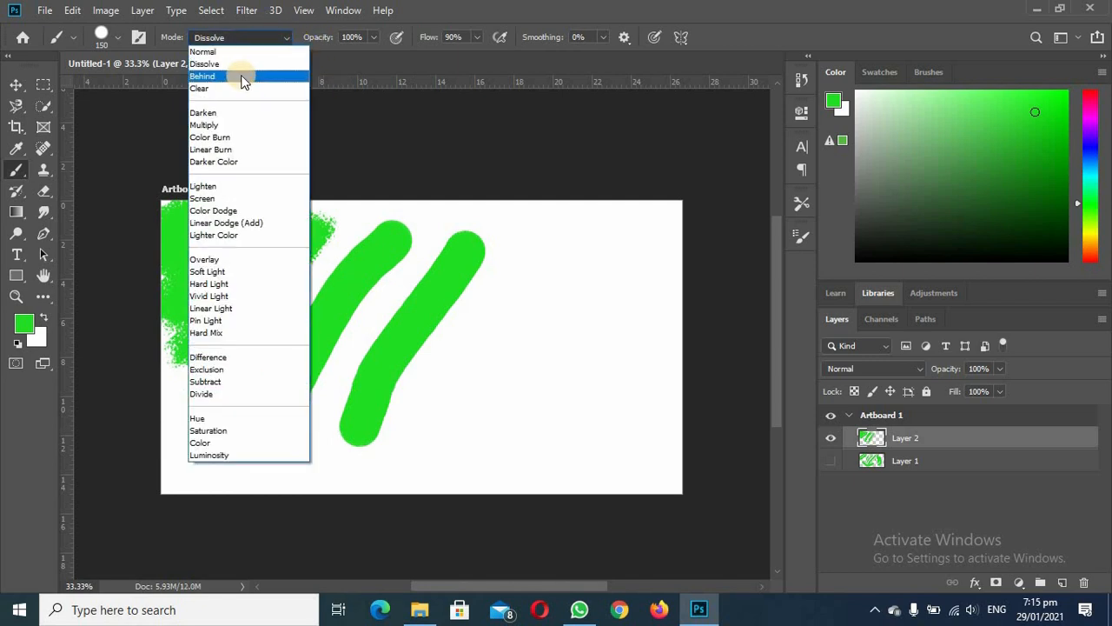
left_click(218, 78)
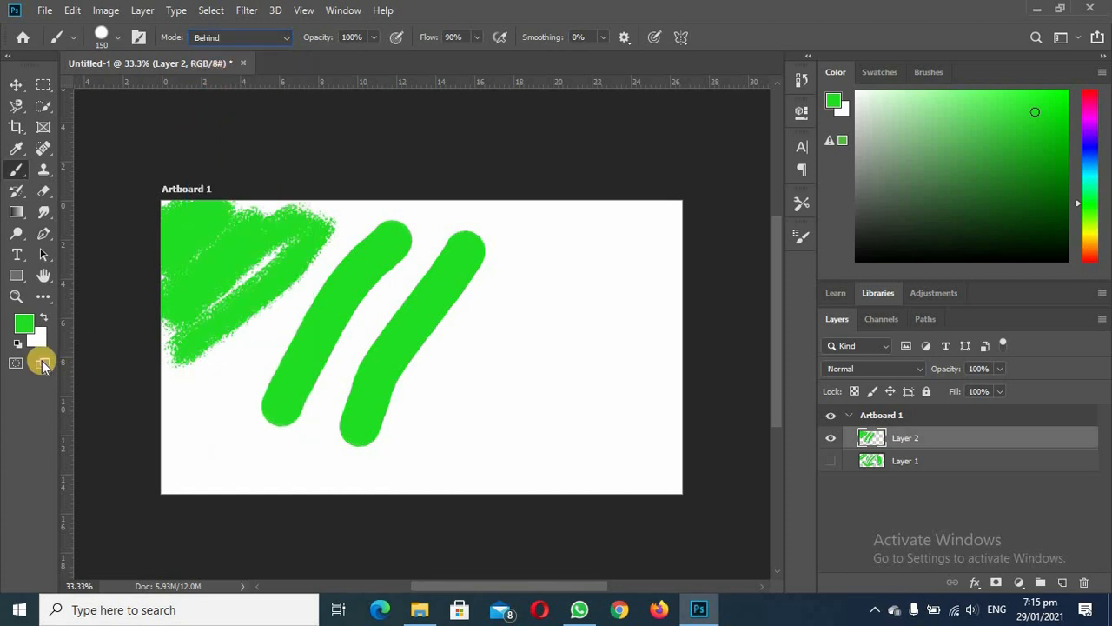
left_click(26, 321)
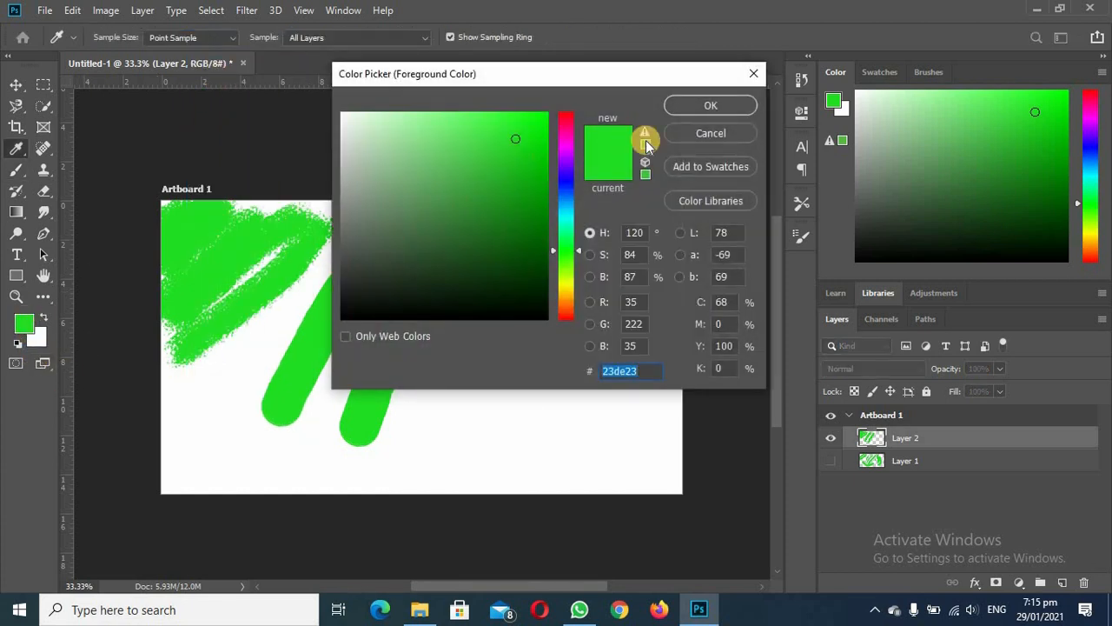
left_click(568, 178)
left_click(691, 105)
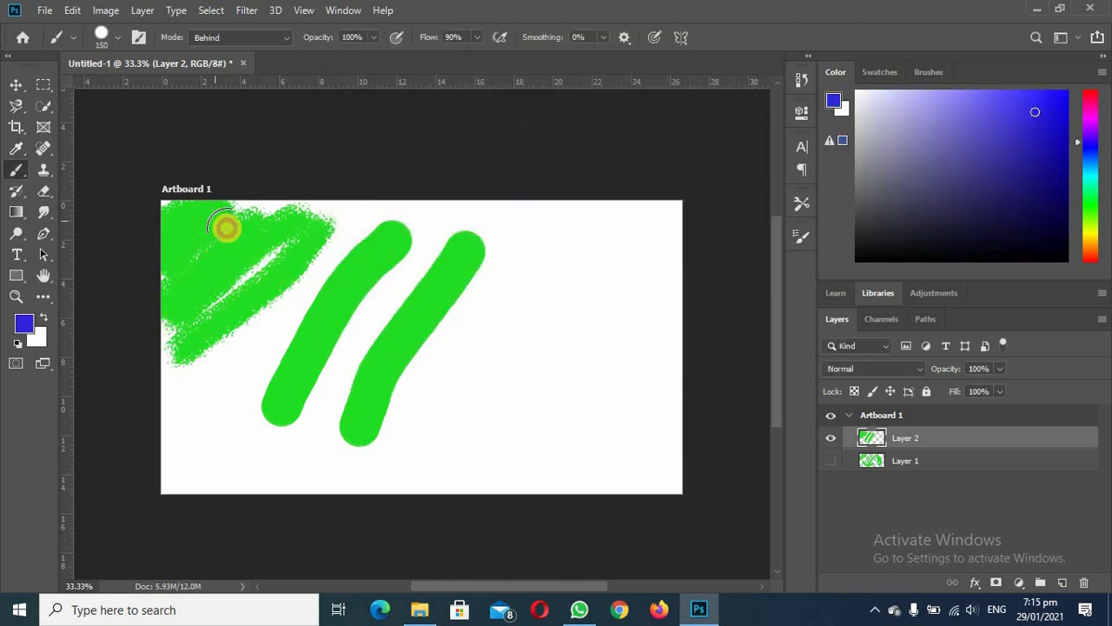
Paint three blue diagonal strokes descending to the right across the green strokes on Layer 2
left_click_drag(226, 228, 474, 358)
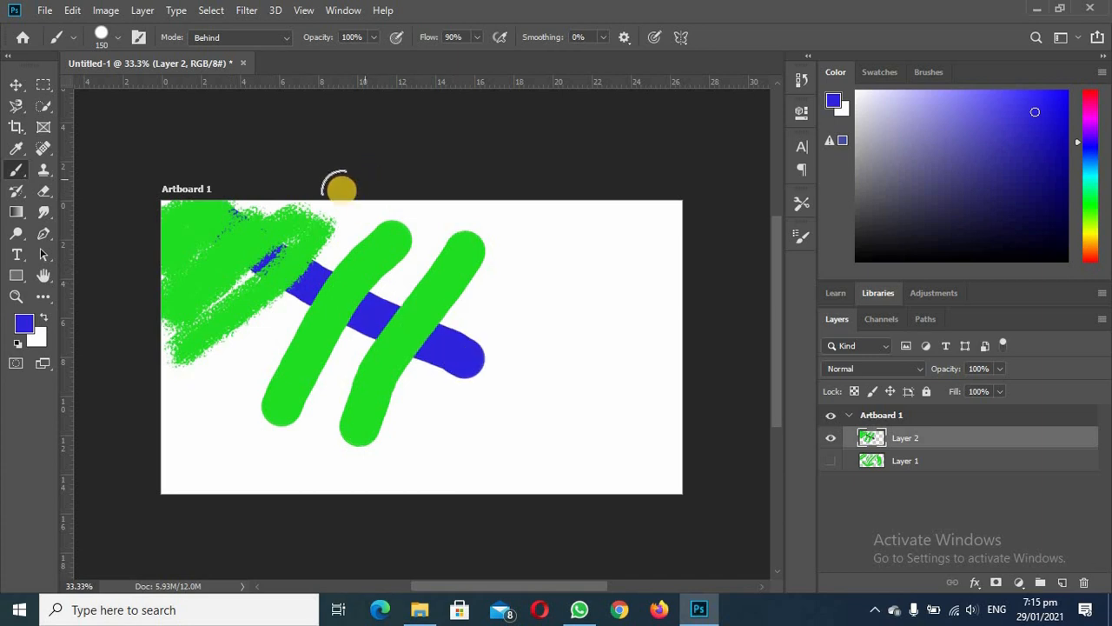
mouse_move(335, 200)
left_mouse_down()
mouse_move(406, 248)
mouse_move(567, 322)
left_mouse_up()
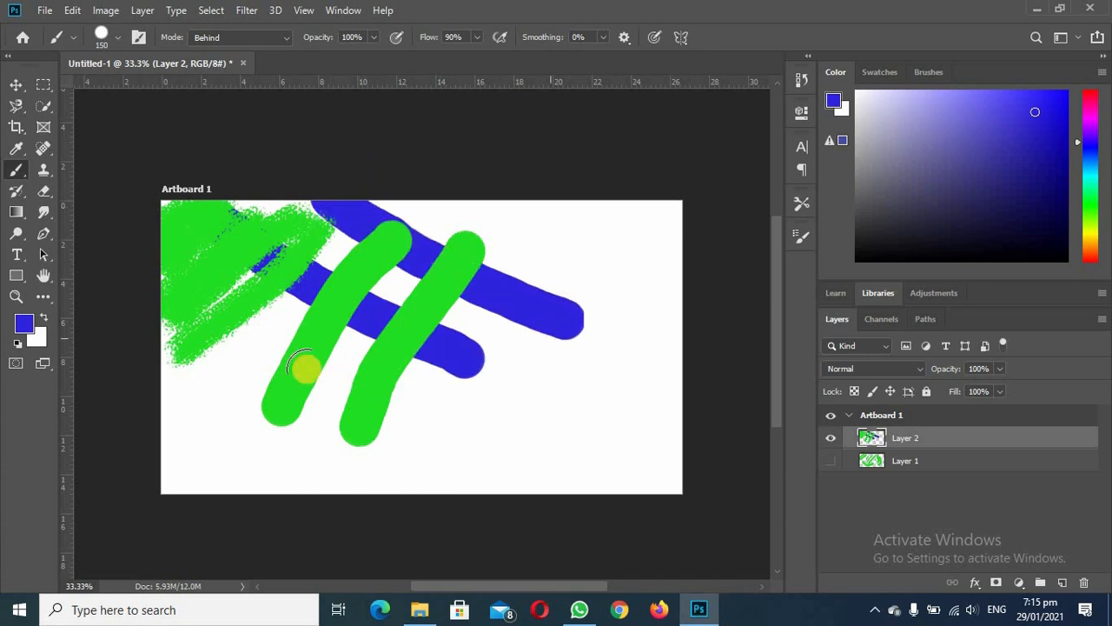
left_click_drag(177, 331, 485, 462)
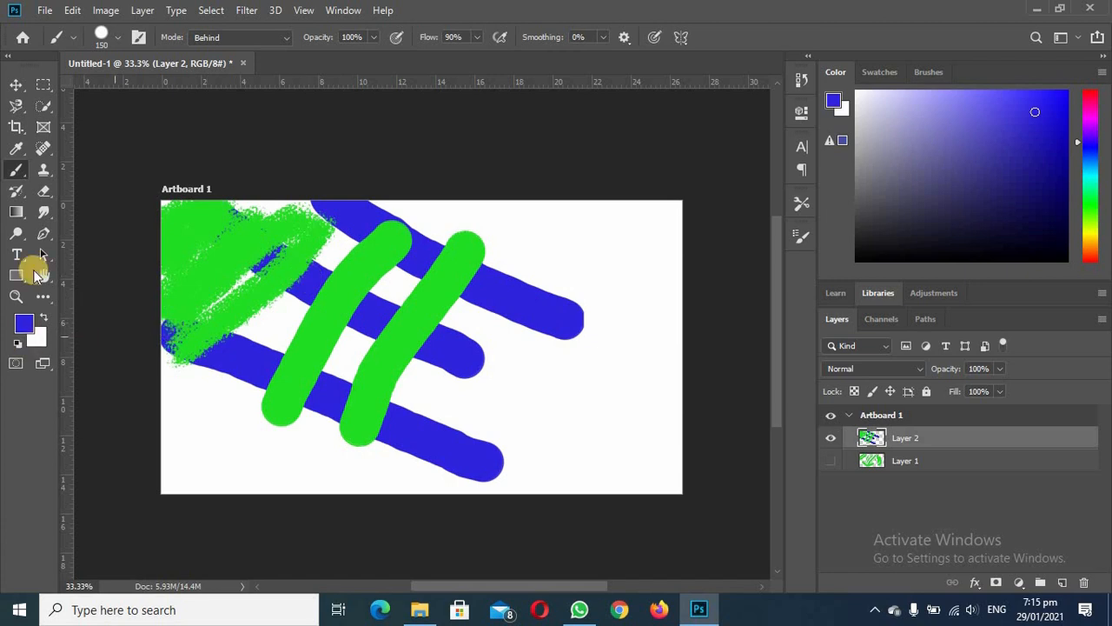
Wipe horizontal bands through the green and blue strokes with the brush in Clear mode, and return the mode to Normal
left_click(288, 38)
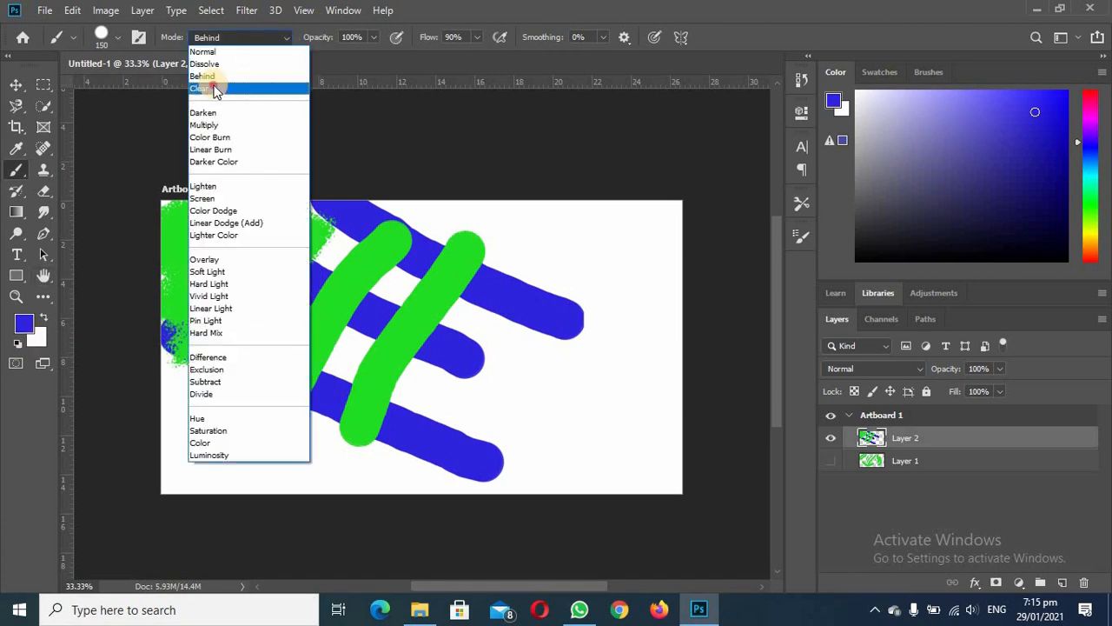
left_click(216, 89)
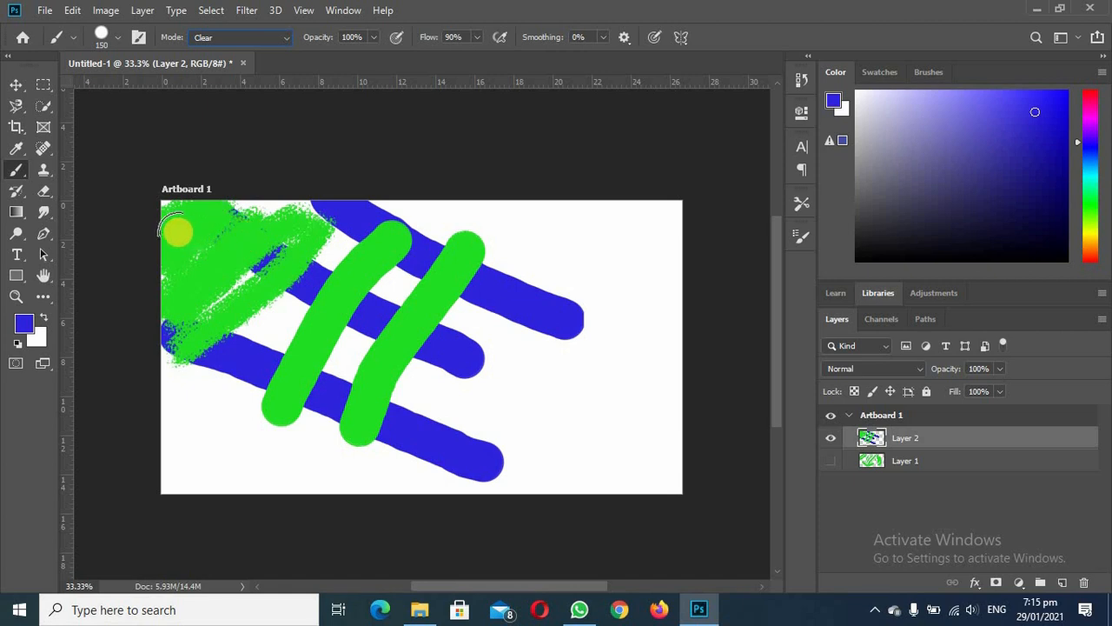
mouse_move(173, 232)
left_mouse_down()
mouse_move(482, 248)
mouse_move(500, 276)
mouse_move(485, 309)
mouse_move(181, 322)
mouse_move(161, 366)
mouse_move(189, 398)
mouse_move(463, 388)
mouse_move(546, 436)
mouse_move(483, 461)
mouse_move(291, 471)
mouse_move(313, 430)
left_mouse_up()
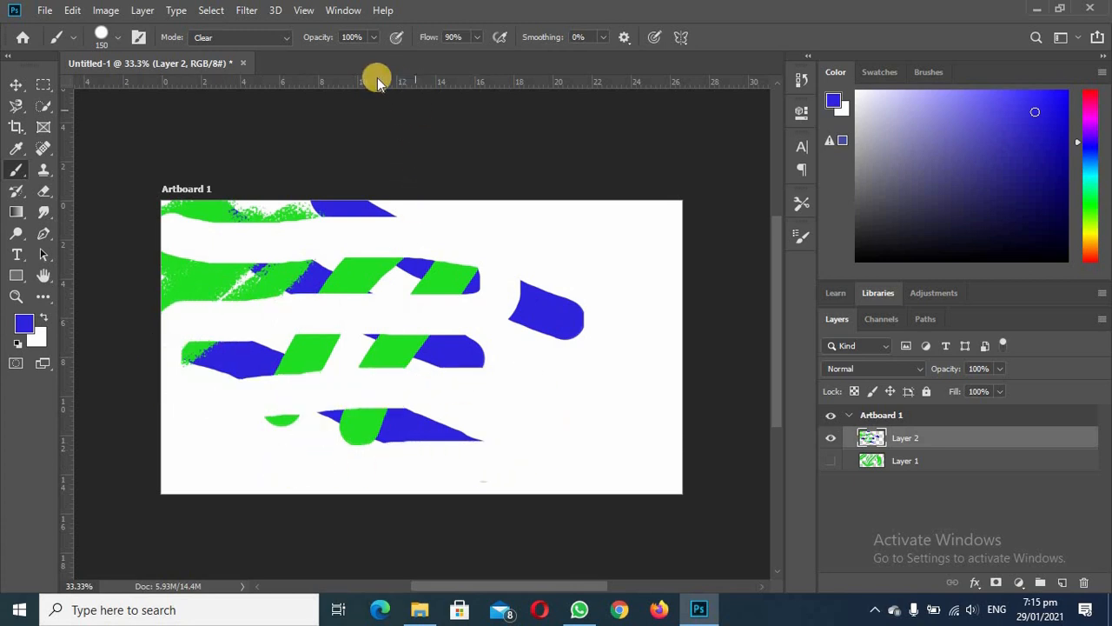
left_click(285, 39)
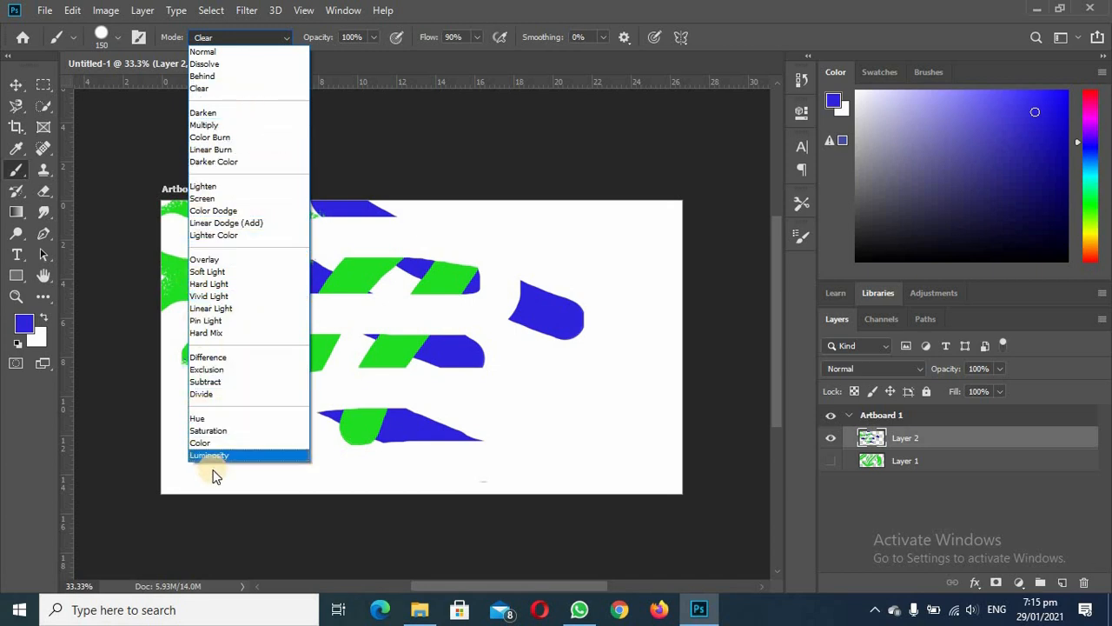
left_click(220, 52)
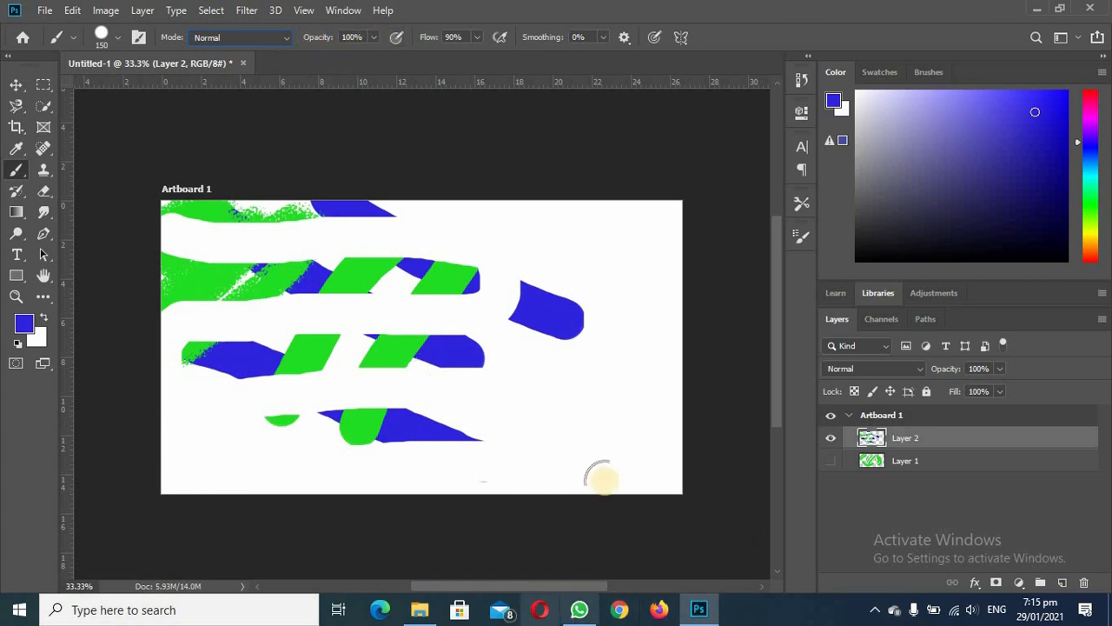
Hide Layer 2 and paint a vertical blue stroke at 100% opacity near the artboard's left edge on a new layer
left_click(832, 438)
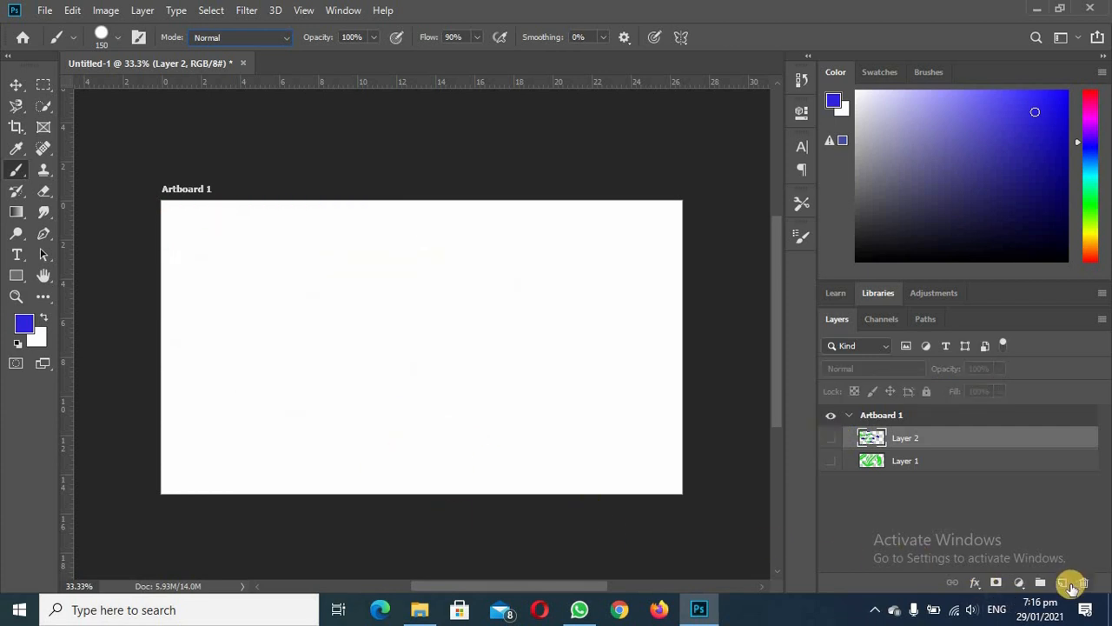
left_click(1064, 583)
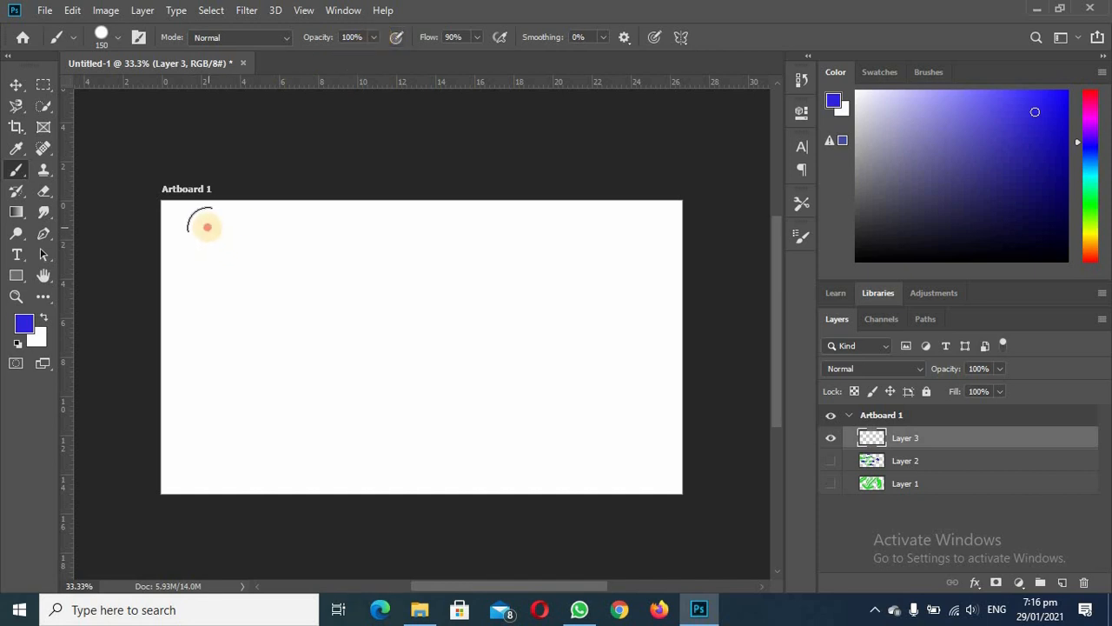
left_click_drag(207, 226, 202, 432)
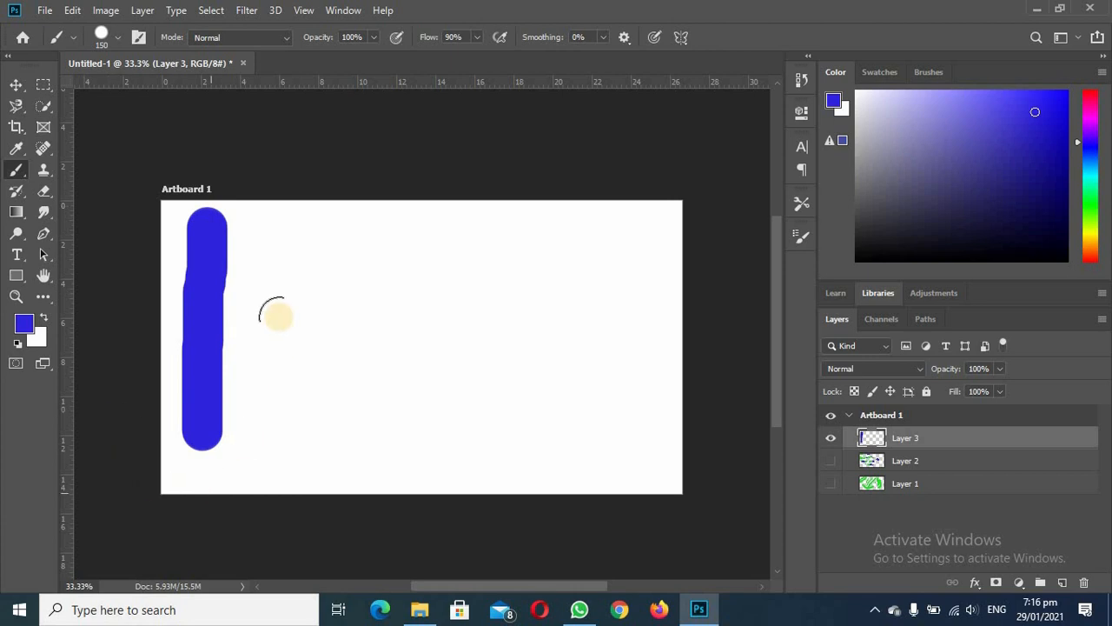
Paint three more vertical blue strokes side by side, using brush opacities of 55%, 28% and 13%
left_click(372, 37)
left_click_drag(341, 58, 339, 58)
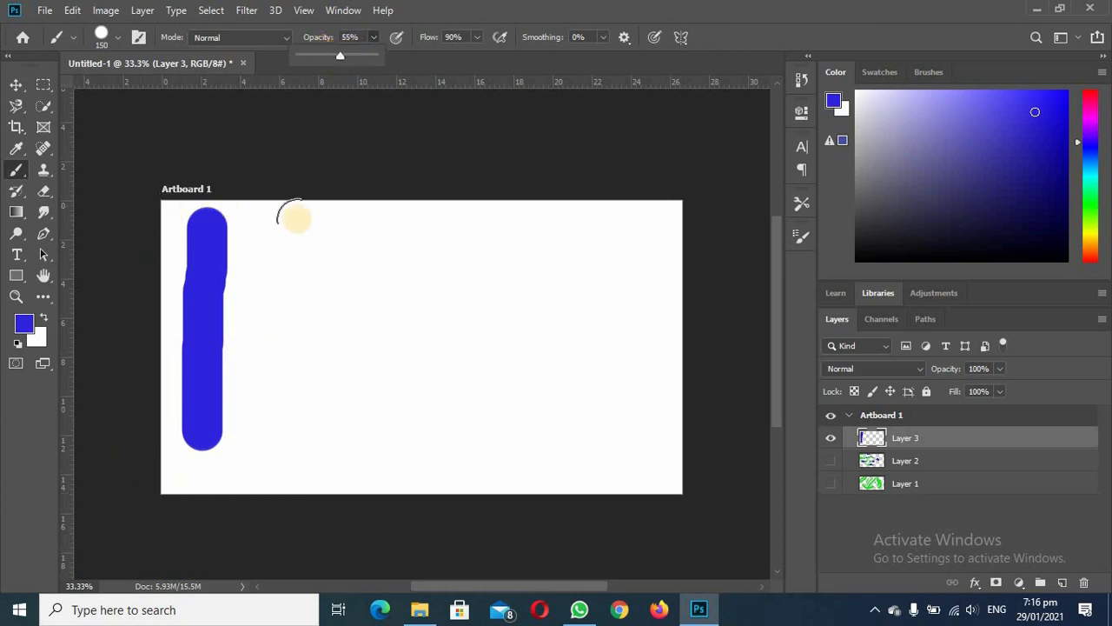
mouse_move(273, 222)
left_mouse_down()
mouse_move(273, 367)
mouse_move(287, 418)
left_mouse_up()
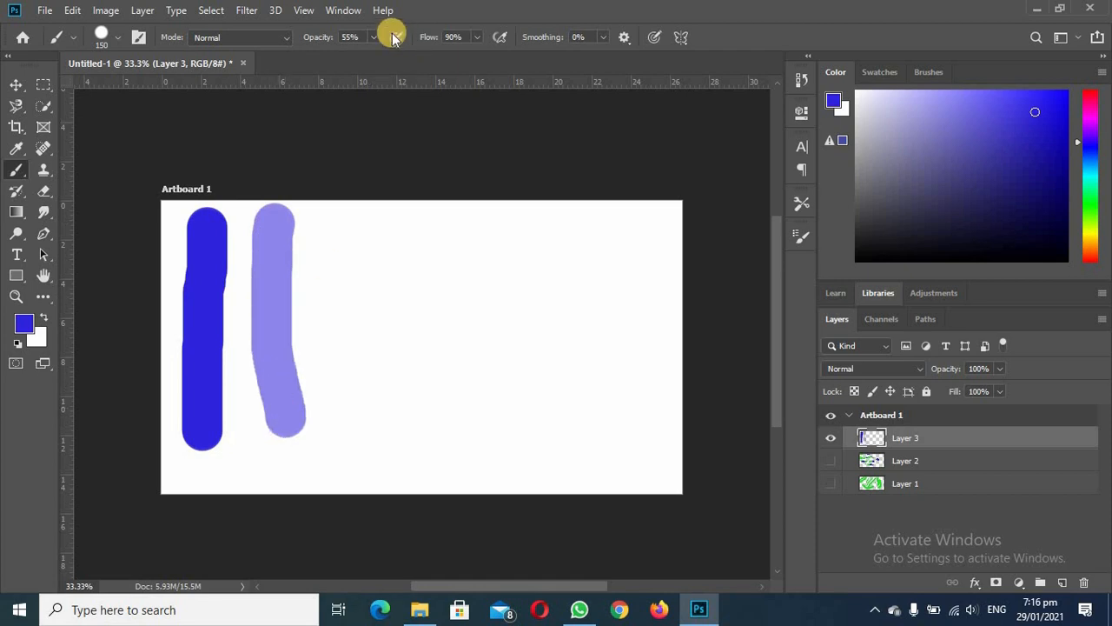
left_click(375, 36)
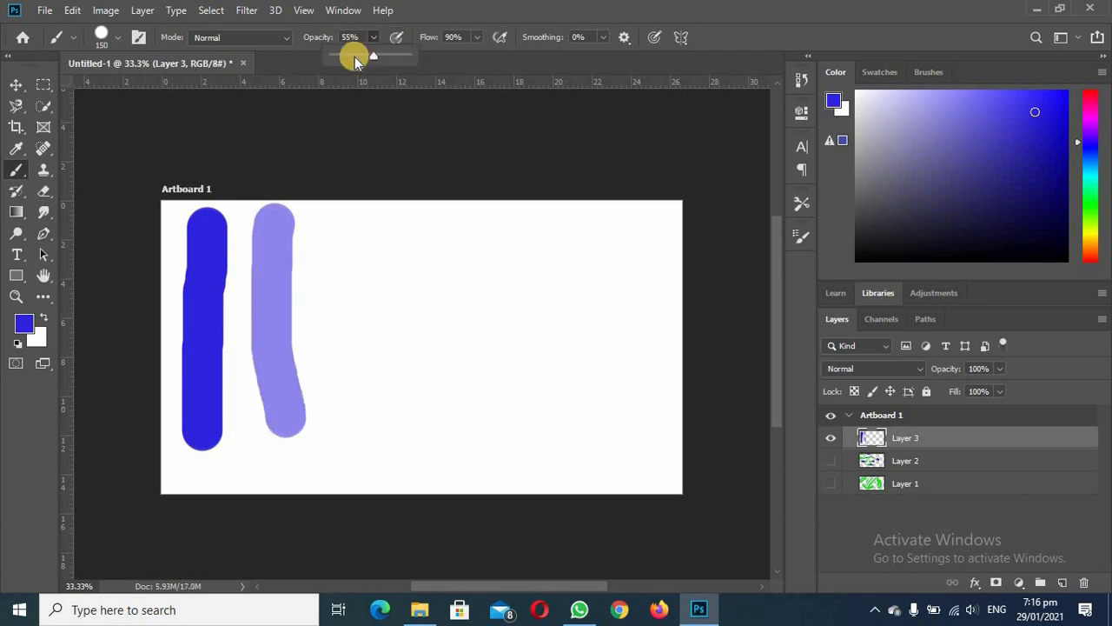
left_click(354, 59)
left_click_drag(344, 217, 388, 428)
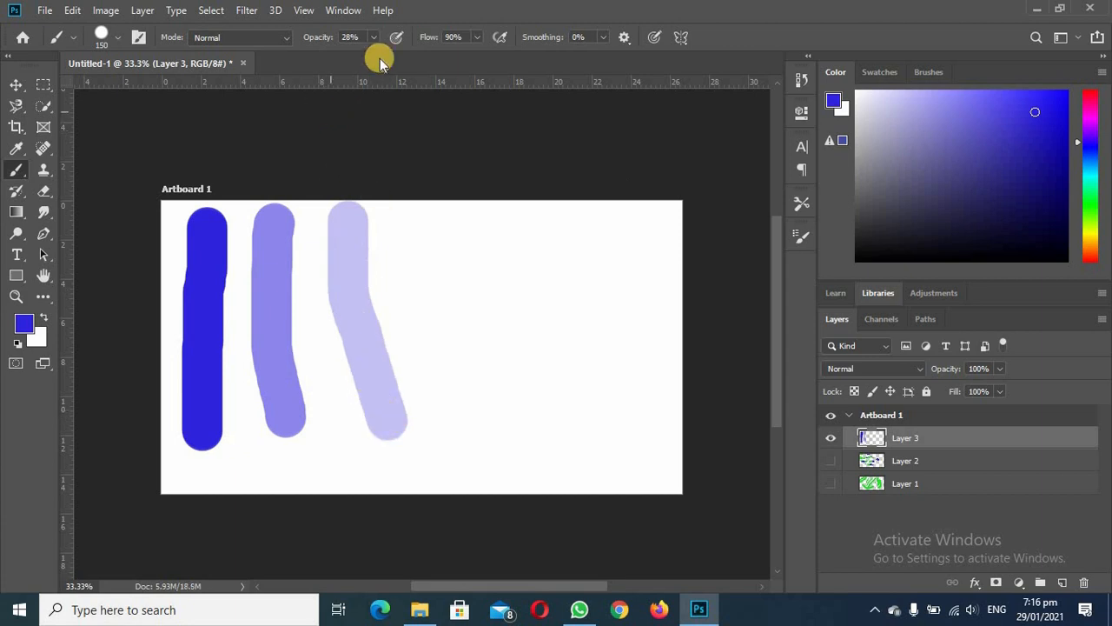
mouse_move(375, 38)
left_mouse_down()
mouse_move(391, 235)
mouse_move(426, 227)
mouse_move(486, 422)
left_mouse_up()
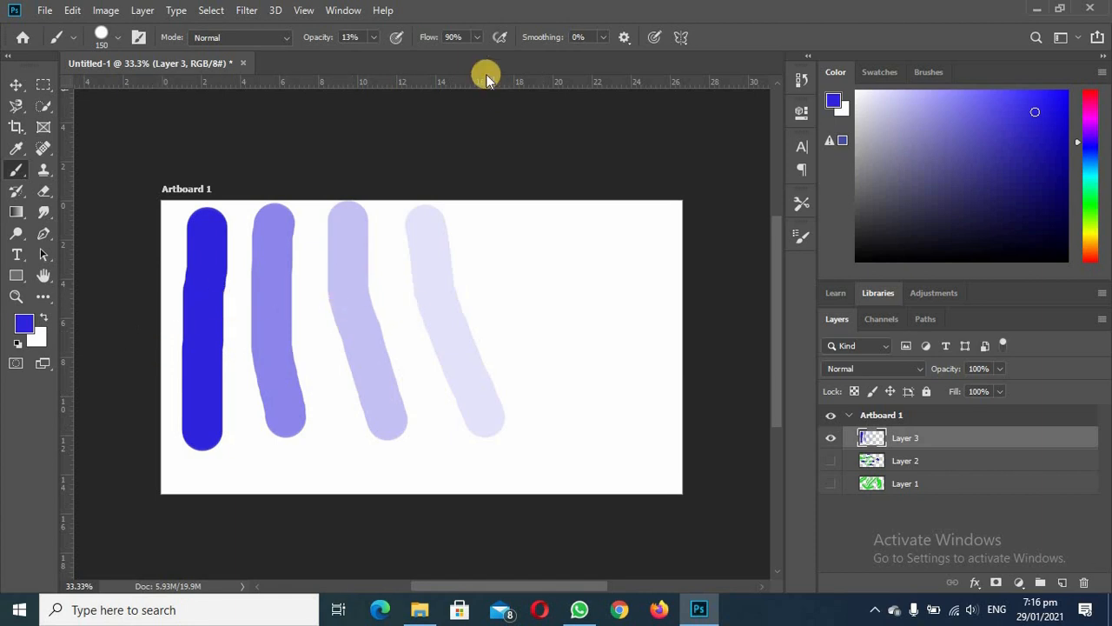
Paint two winding strokes in the right part of the artboard, one at 100% flow and one at 42% flow
left_click(477, 37)
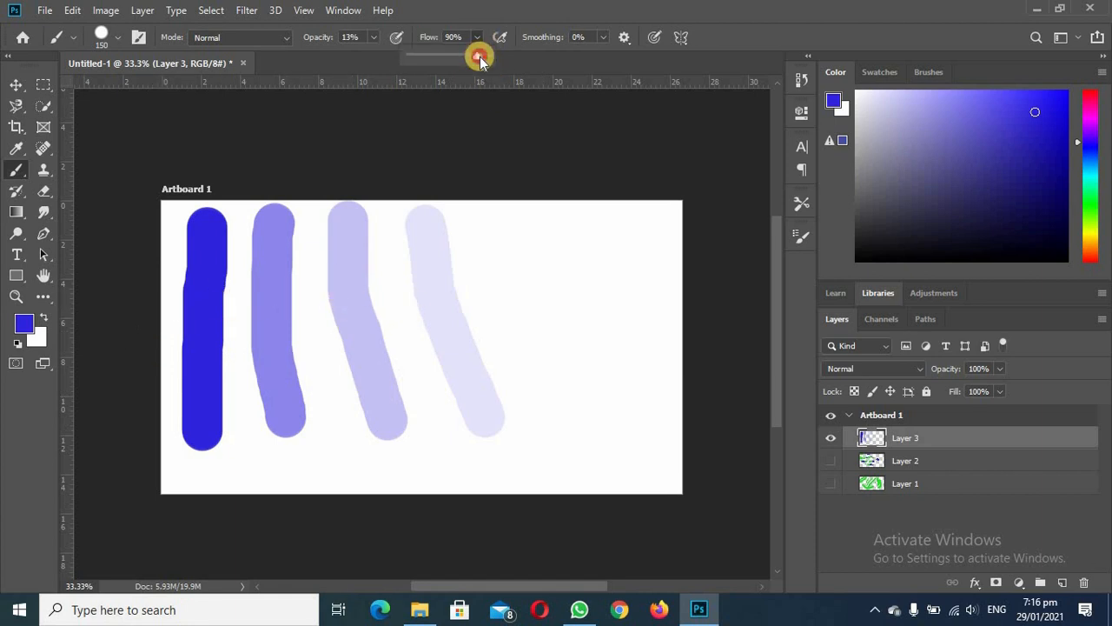
left_click_drag(477, 55, 487, 58)
mouse_move(495, 243)
left_mouse_down()
mouse_move(556, 396)
mouse_move(613, 384)
left_mouse_up()
left_click(476, 38)
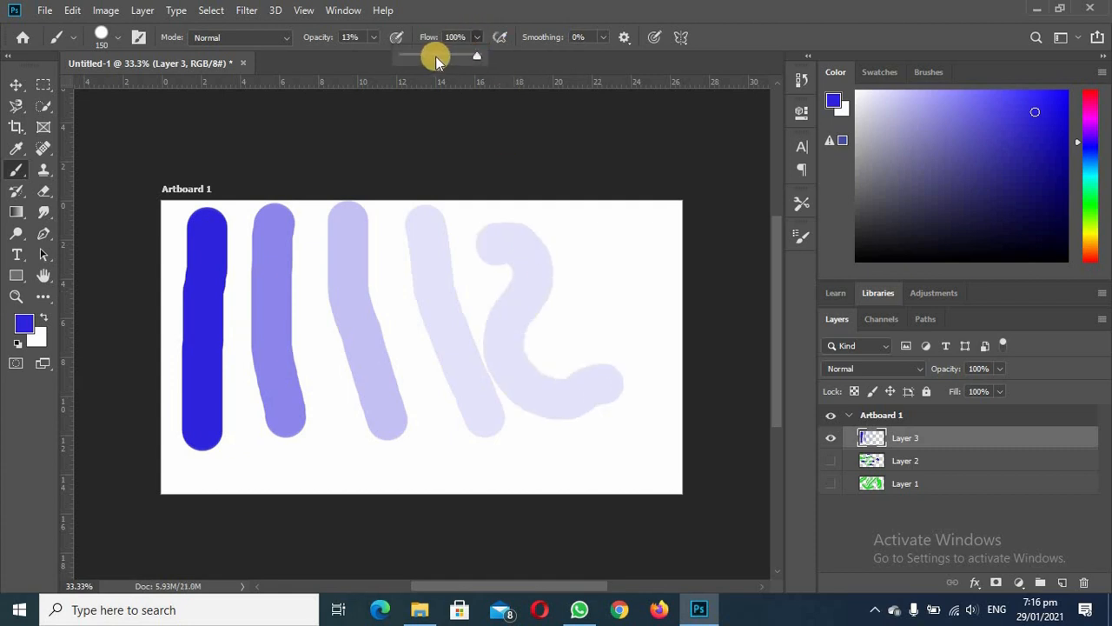
left_click(433, 57)
mouse_move(537, 209)
left_mouse_down()
mouse_move(588, 212)
mouse_move(580, 275)
mouse_move(618, 310)
mouse_move(648, 376)
mouse_move(609, 447)
mouse_move(553, 440)
left_mouse_up()
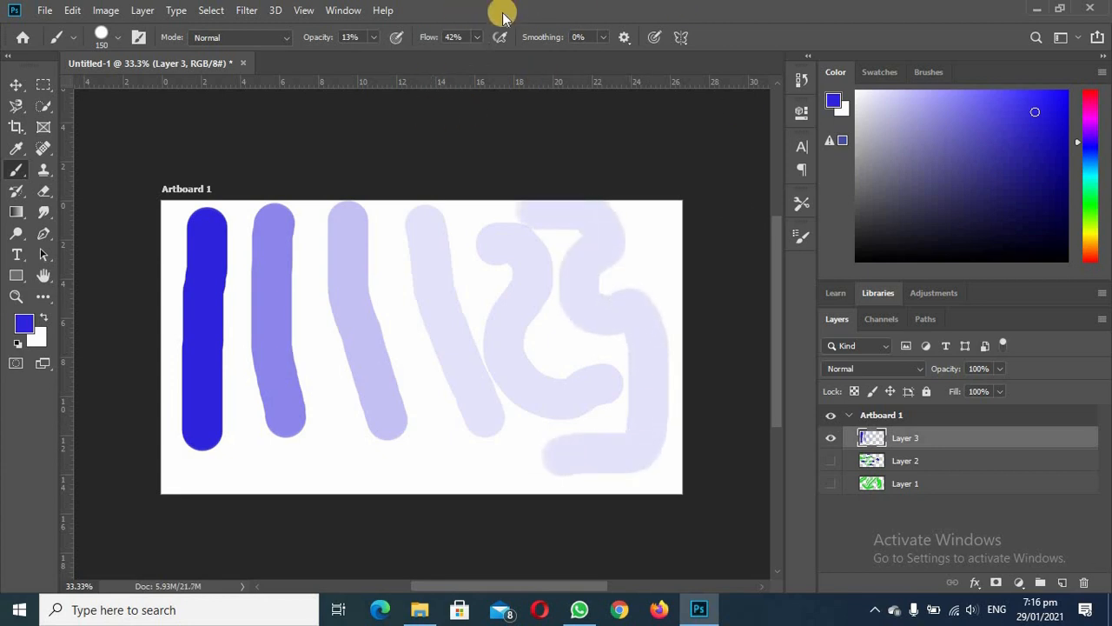
Set the brush smoothing to 78% and paint a vertical stroke between the faint straight stroke and the winding ones
left_click(605, 36)
left_click_drag(604, 53, 662, 71)
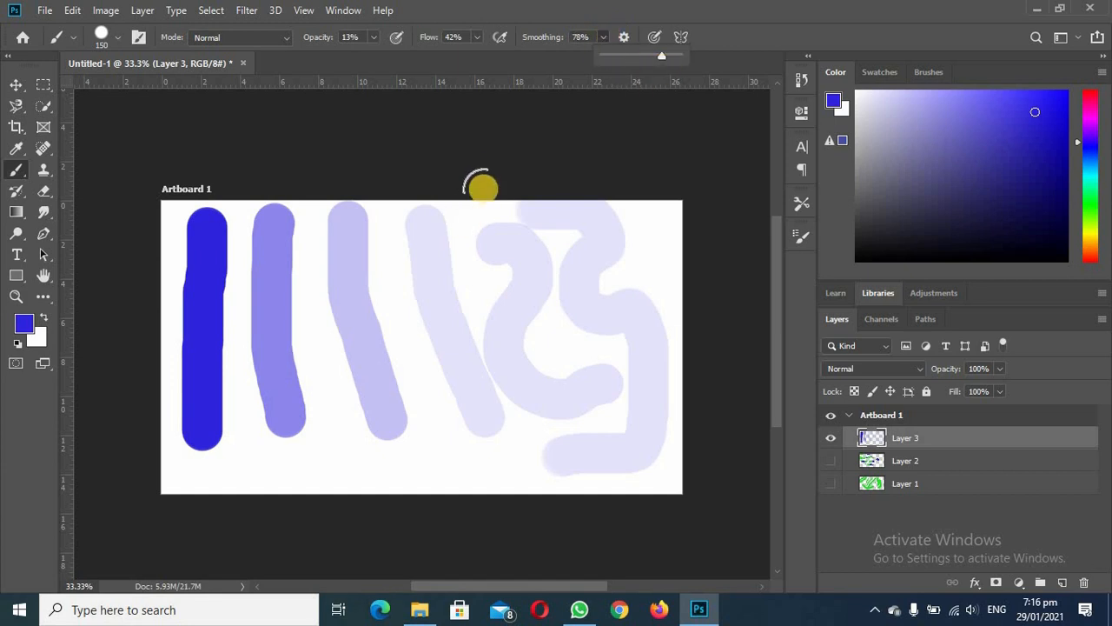
mouse_move(476, 195)
left_mouse_down()
mouse_move(472, 402)
mouse_move(482, 415)
left_mouse_up()
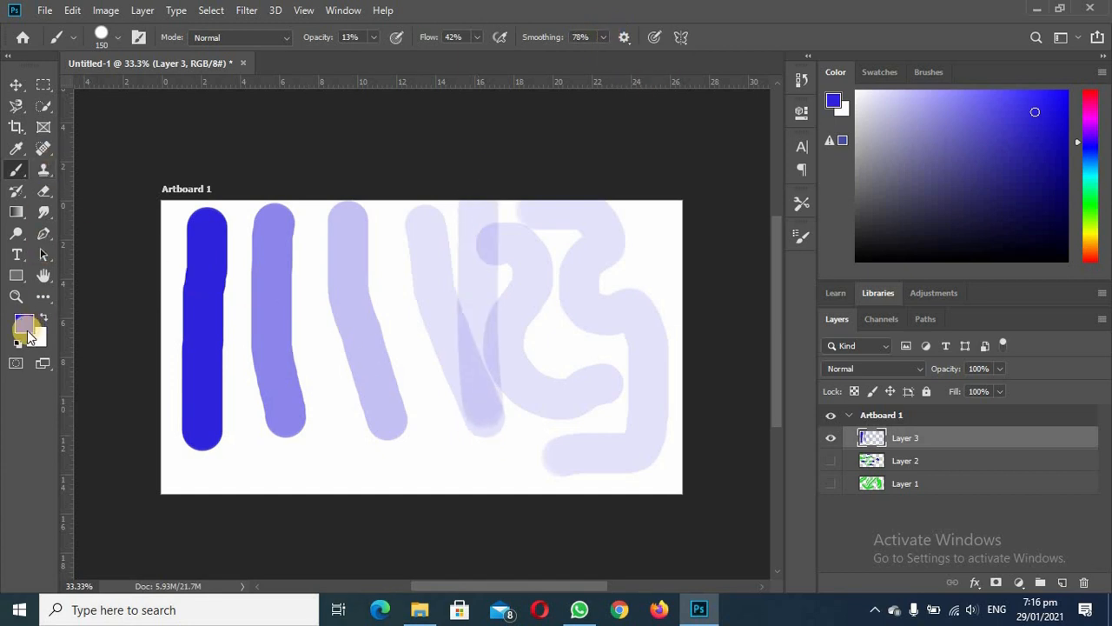
Set the brush opacity to 100% and smoothing to 23%, and paint curved blue strokes across the artboard's left half
left_click(25, 328)
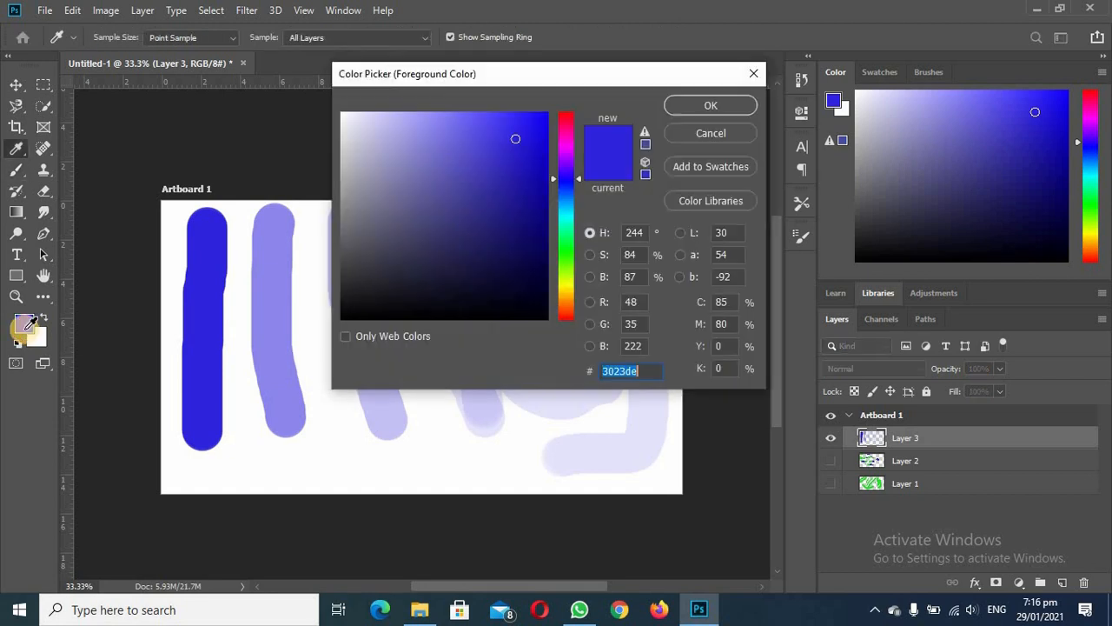
left_click(754, 74)
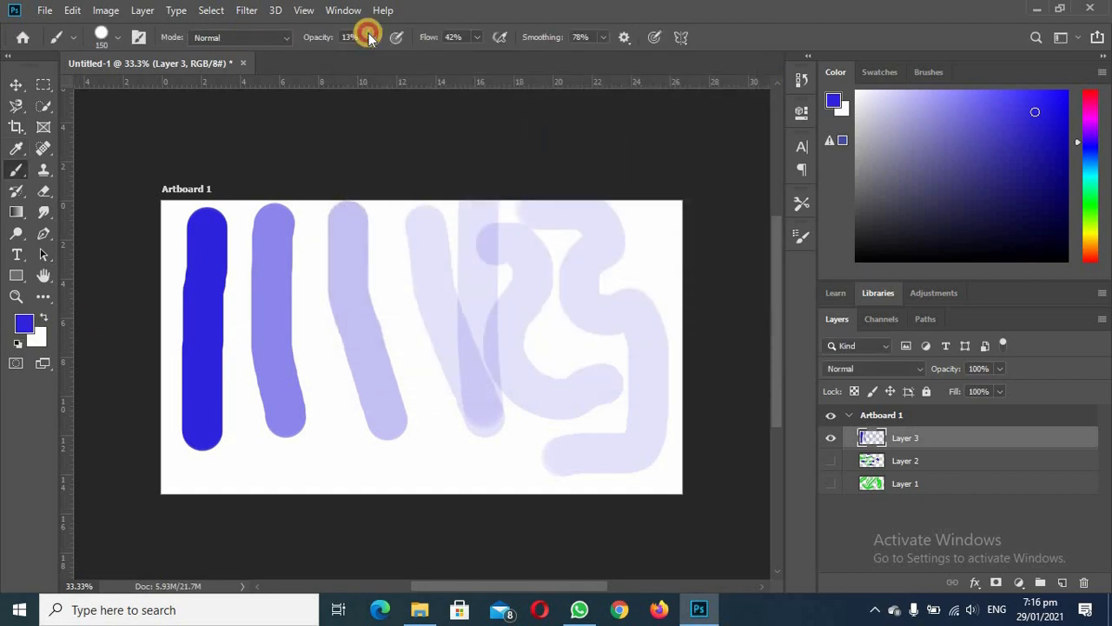
left_click(370, 37)
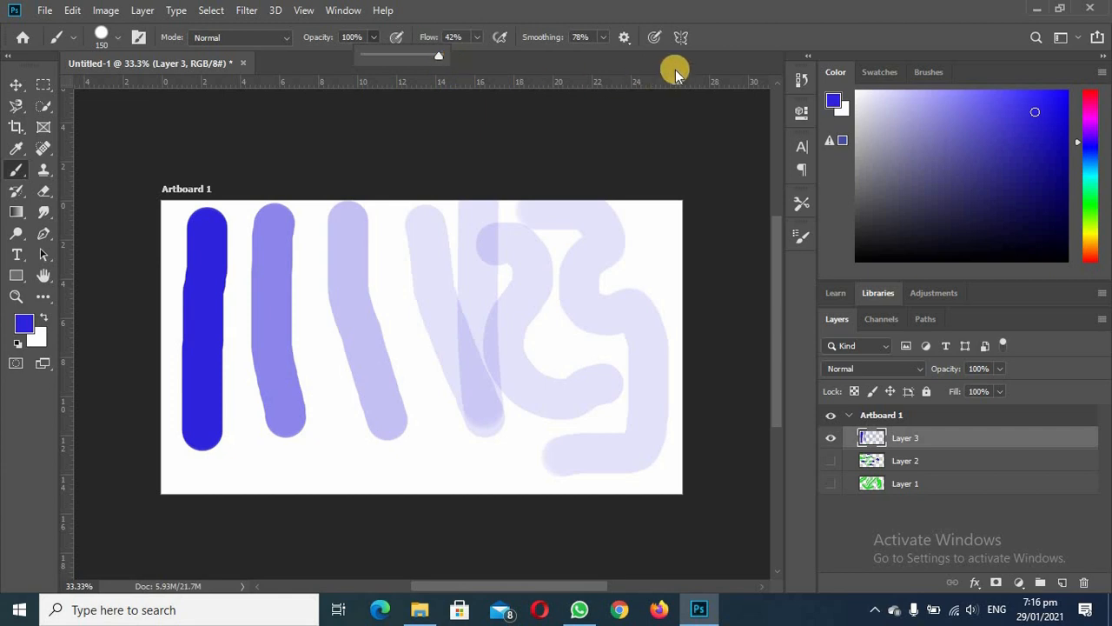
left_click(602, 38)
left_click(565, 55)
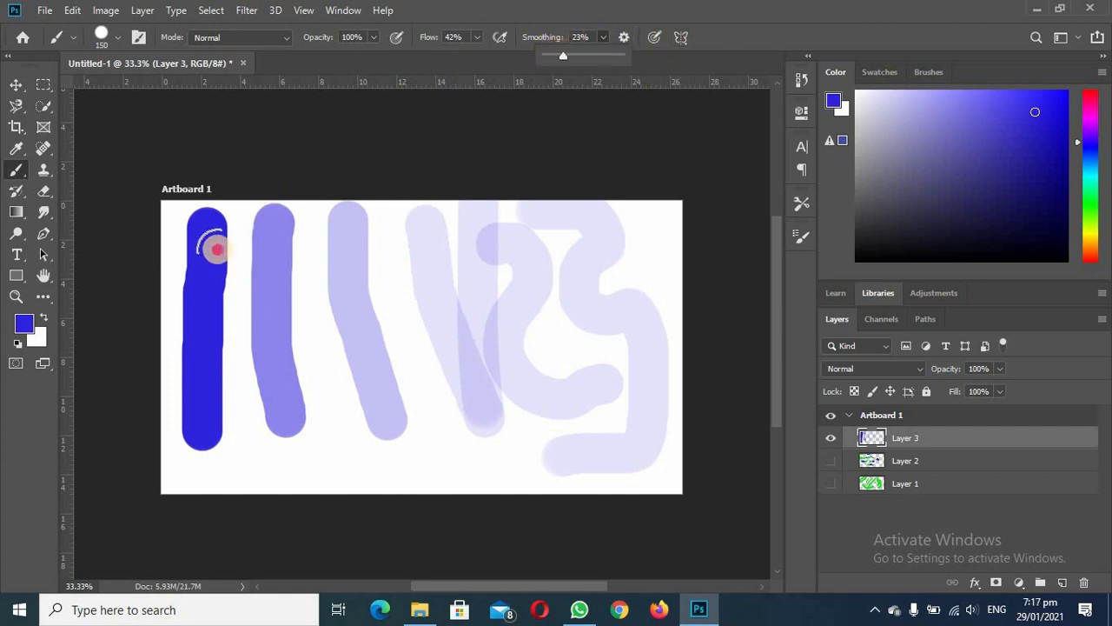
mouse_move(208, 233)
left_mouse_down()
mouse_move(318, 259)
mouse_move(408, 309)
left_mouse_up()
mouse_move(318, 335)
left_mouse_down()
mouse_move(226, 390)
mouse_move(417, 426)
left_mouse_up()
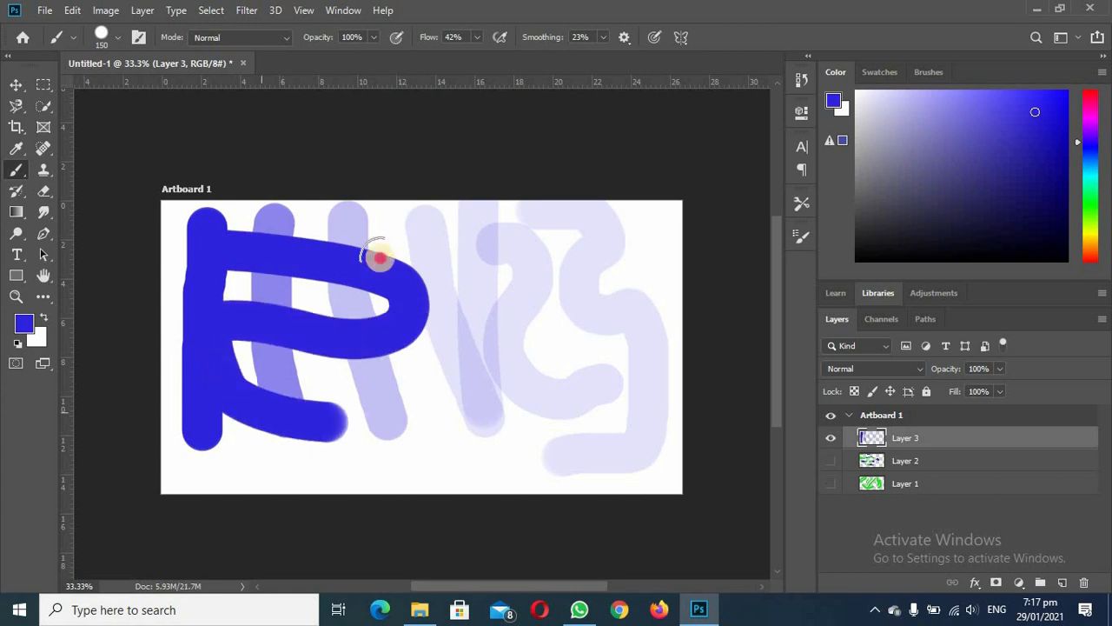
Set the brush smoothing to 100% and paint a looping stroke across the artboard's right half
left_click(601, 38)
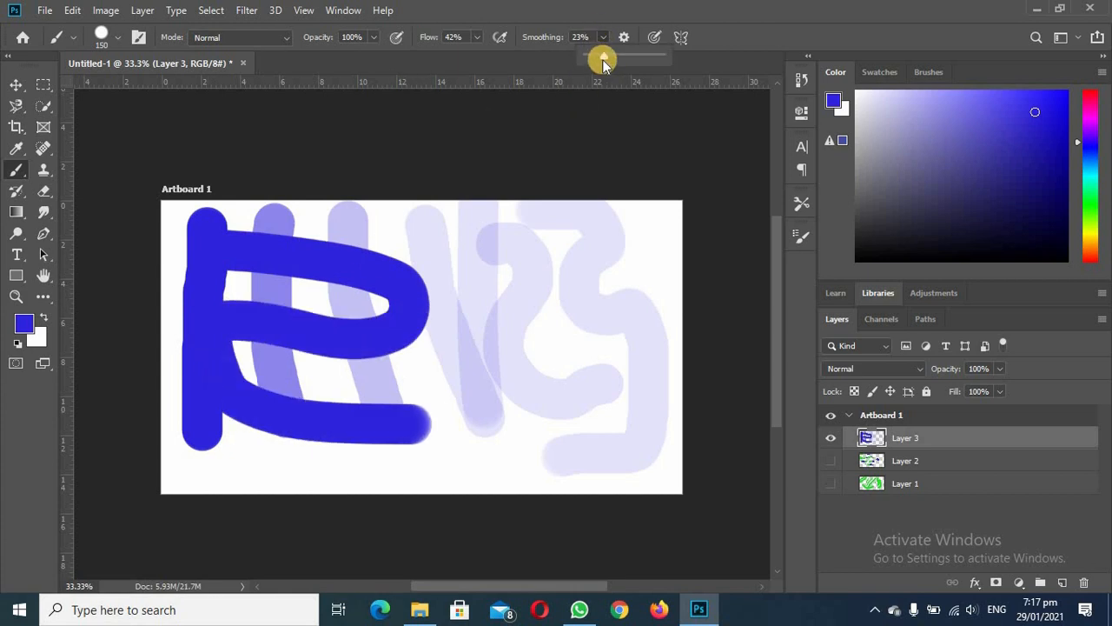
left_click_drag(601, 55, 690, 55)
mouse_move(392, 209)
left_mouse_down()
mouse_move(470, 219)
mouse_move(520, 280)
mouse_move(488, 352)
mouse_move(545, 432)
mouse_move(569, 363)
mouse_move(529, 256)
mouse_move(596, 215)
mouse_move(634, 325)
mouse_move(634, 437)
left_mouse_up()
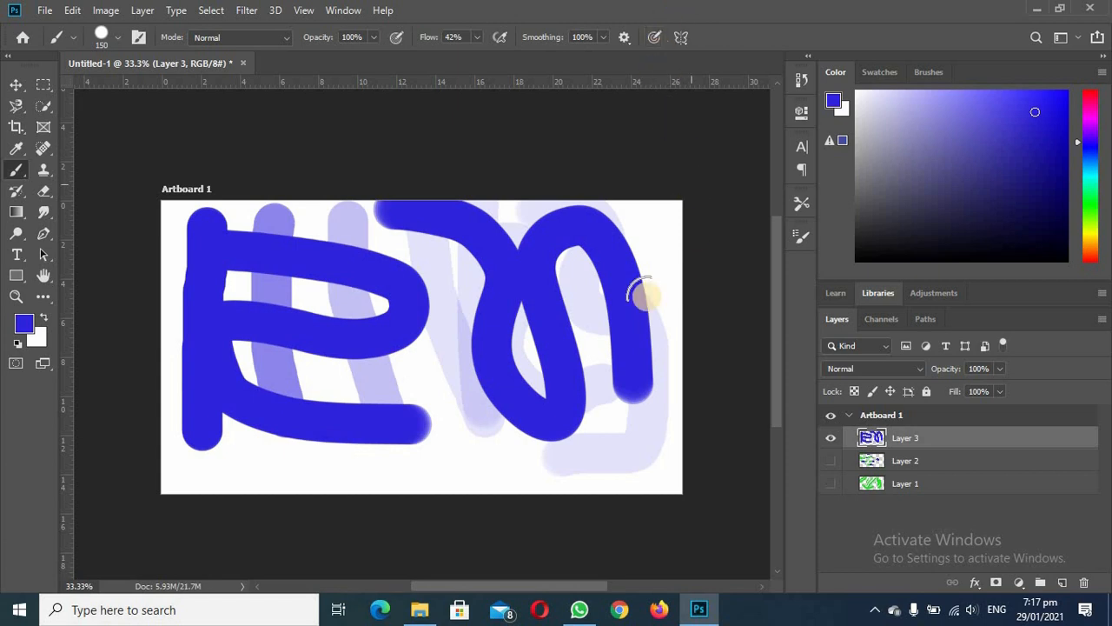
Show the Brush Settings panel and dock it in the group with Color, Swatches and Brushes
left_click(139, 37)
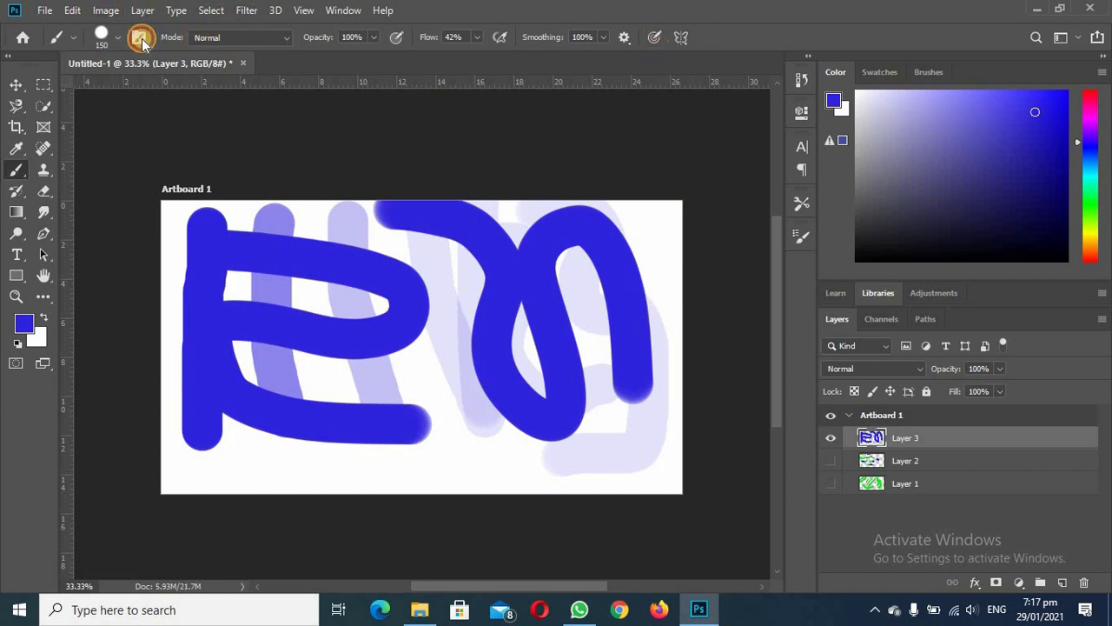
left_click(139, 37)
left_click(801, 235)
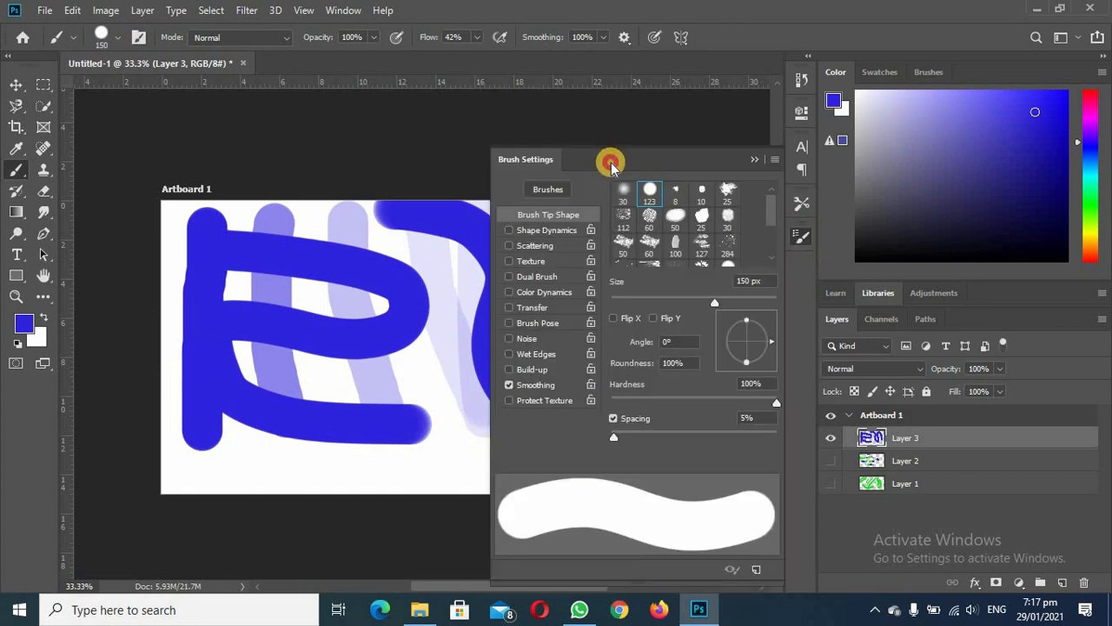
mouse_move(611, 163)
left_mouse_down()
mouse_move(710, 168)
mouse_move(901, 107)
mouse_move(943, 78)
left_mouse_up()
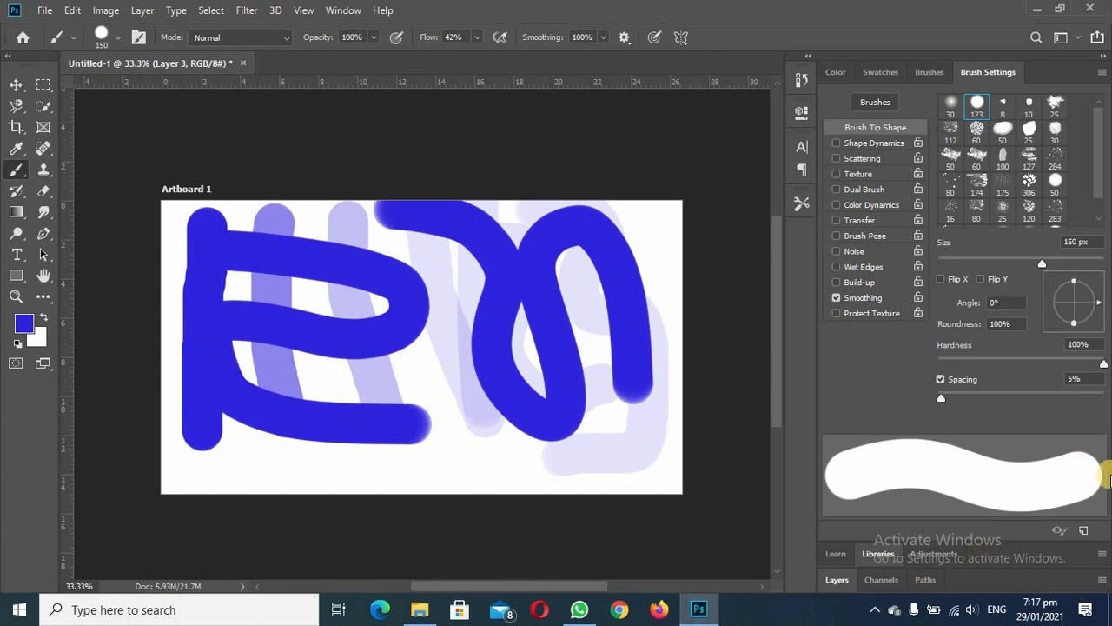
Hide Layer 3 and add a new empty layer above it
left_click(837, 583)
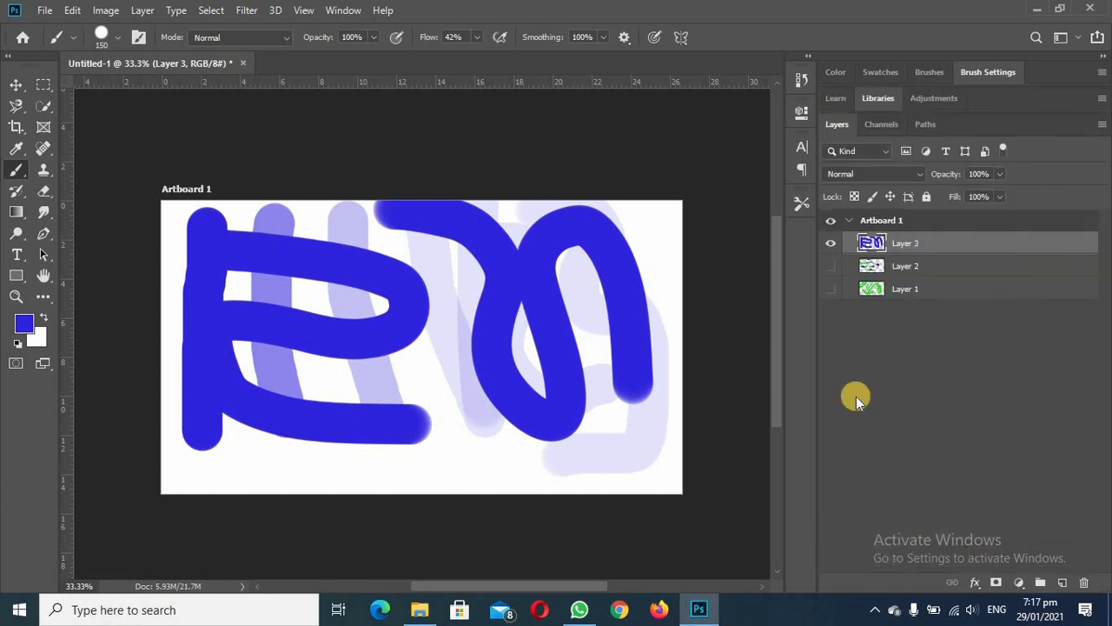
left_click(830, 244)
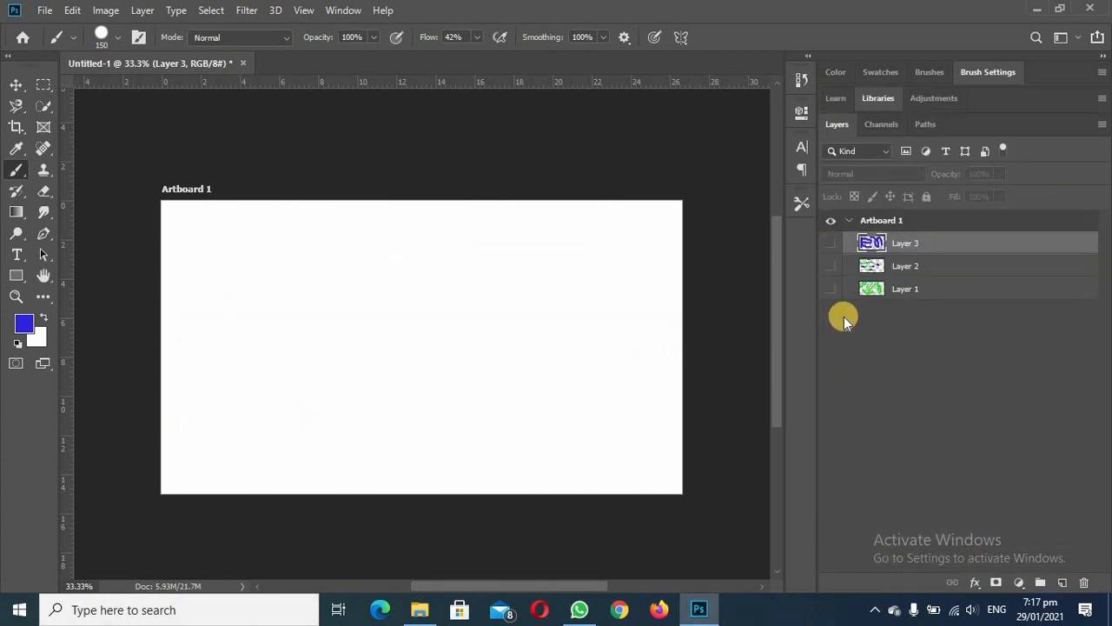
left_click(1062, 582)
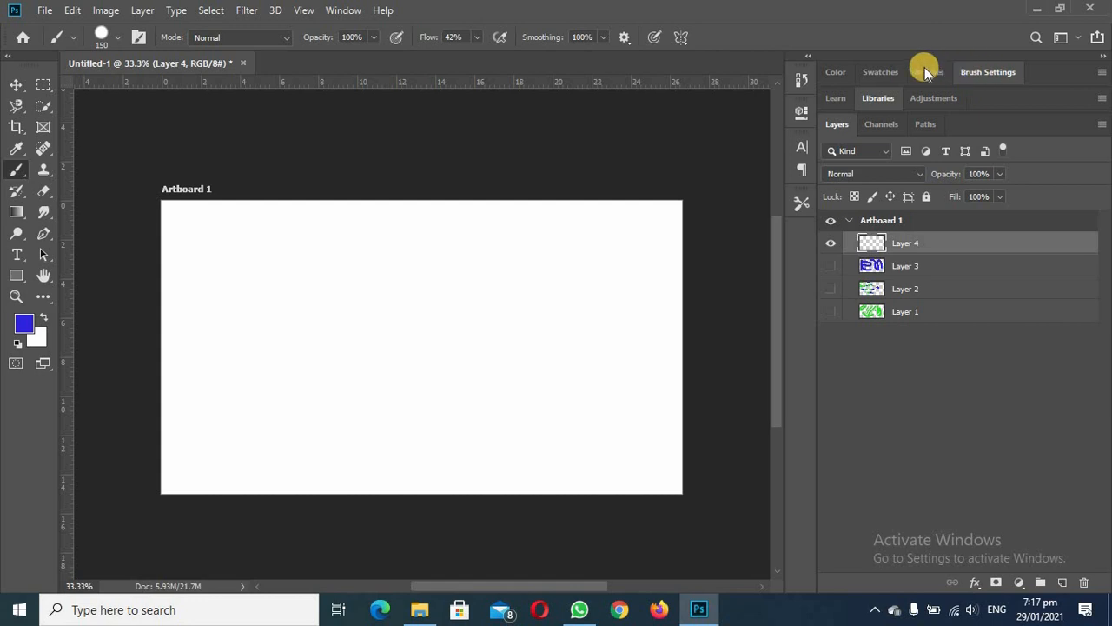
Turn off Smoothing and enable Shape Dynamics in the brush settings, and set the size to 120 px with 100% hardness
left_click(986, 74)
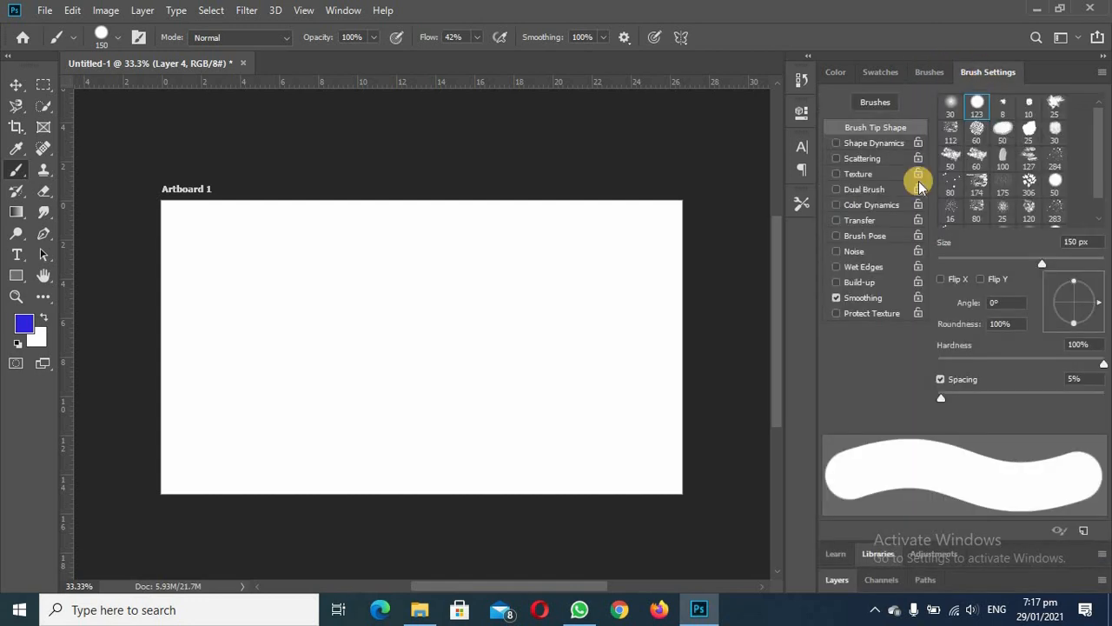
left_click(835, 299)
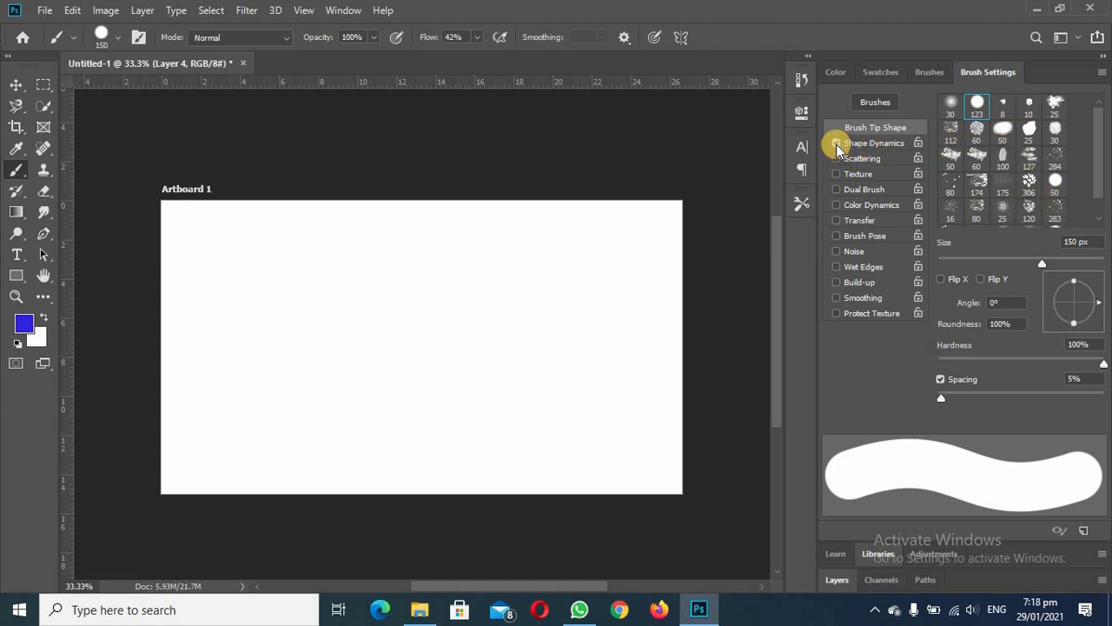
left_click(836, 143)
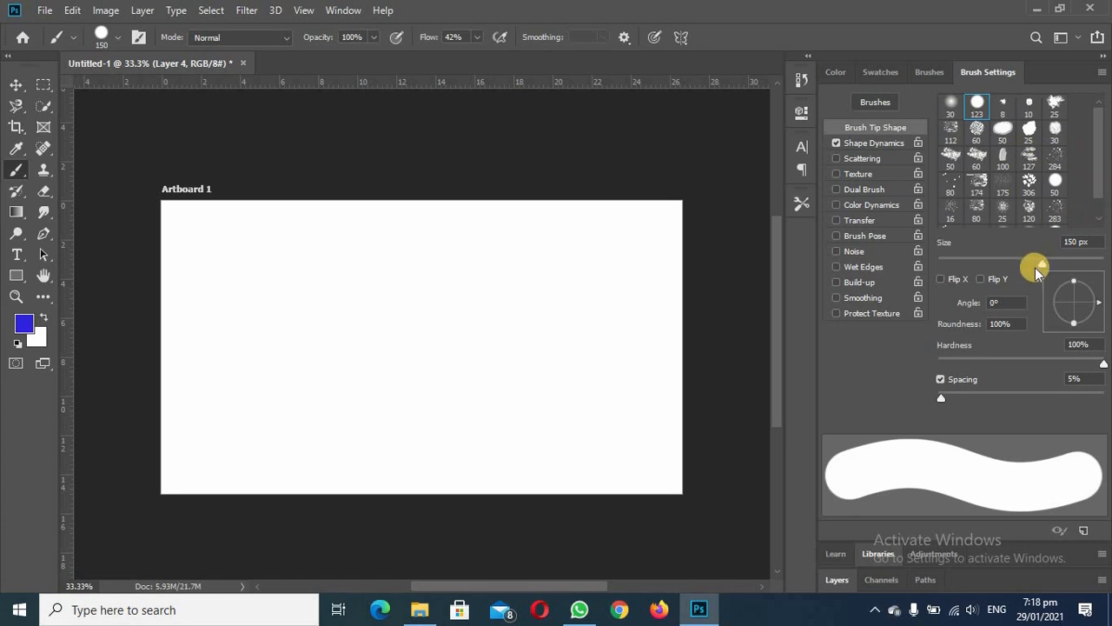
mouse_move(1041, 262)
left_mouse_down()
mouse_move(991, 262)
mouse_move(1029, 265)
left_mouse_up()
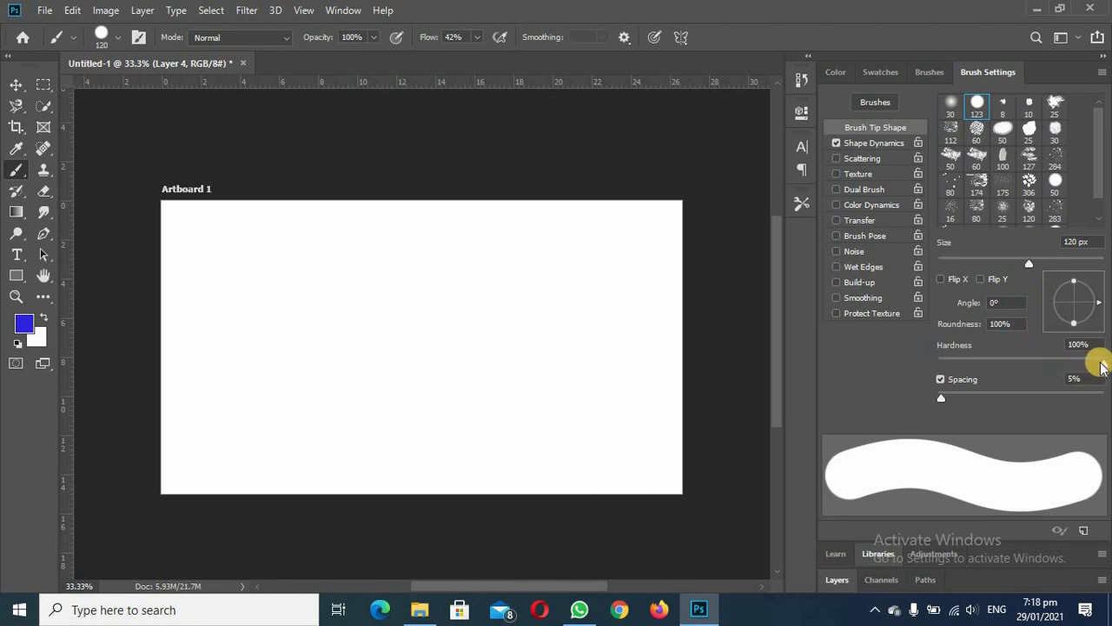
mouse_move(1100, 360)
left_mouse_down()
mouse_move(981, 361)
mouse_move(1108, 364)
left_mouse_up()
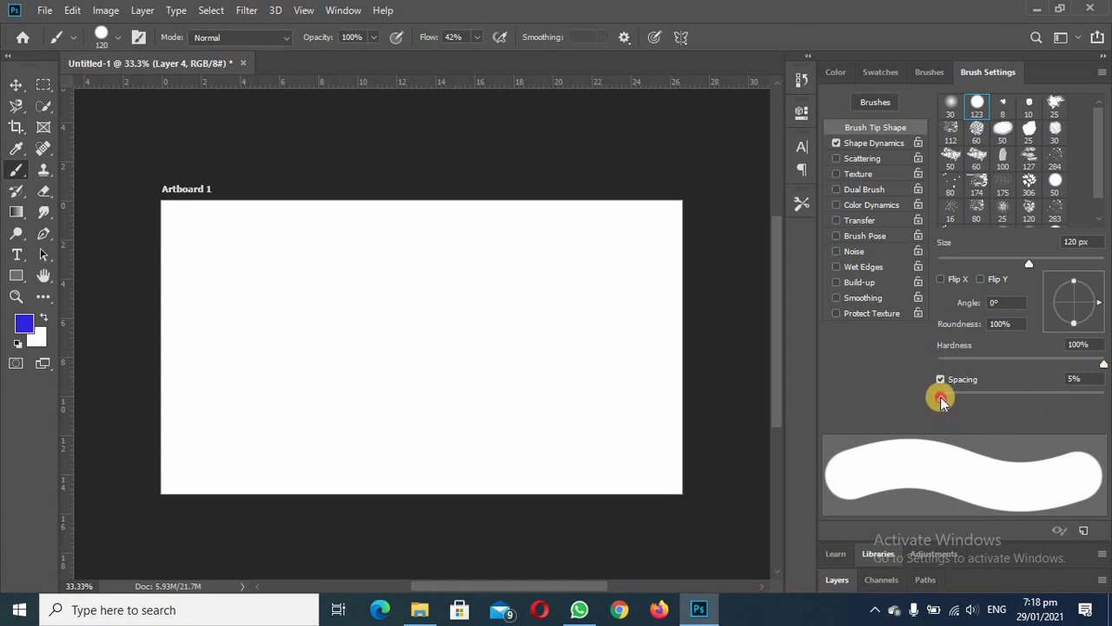
Paint three slanted strokes side by side from the artboard's upper left, using brush spacings of 76%, 20% and 53%
mouse_move(941, 397)
left_mouse_down()
mouse_move(1021, 396)
mouse_move(920, 400)
mouse_move(1001, 398)
left_mouse_up()
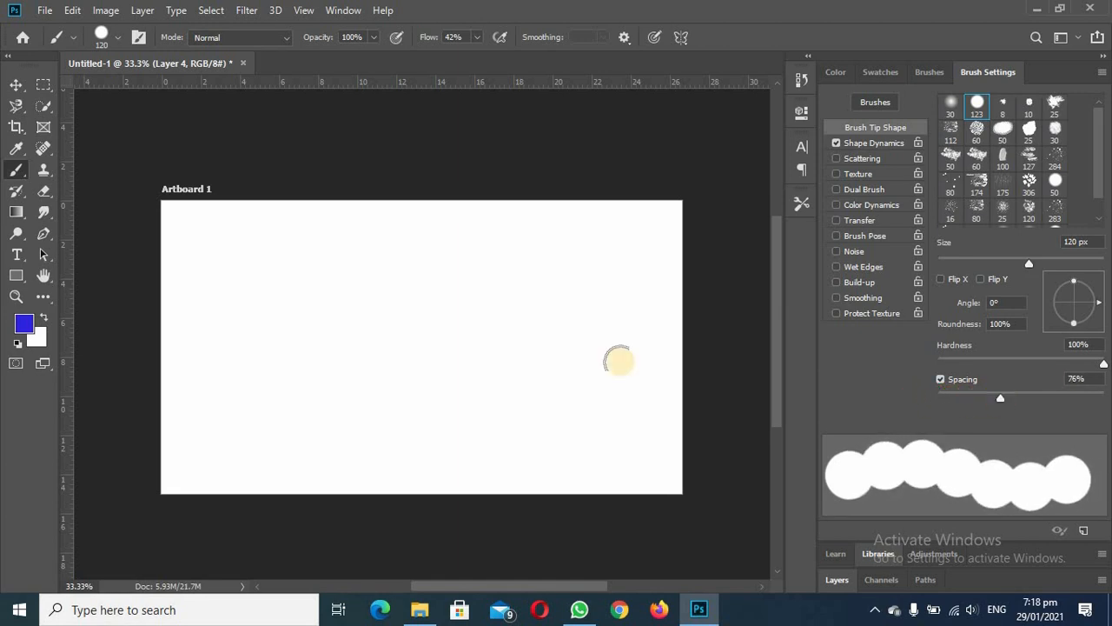
left_click_drag(188, 214, 232, 444)
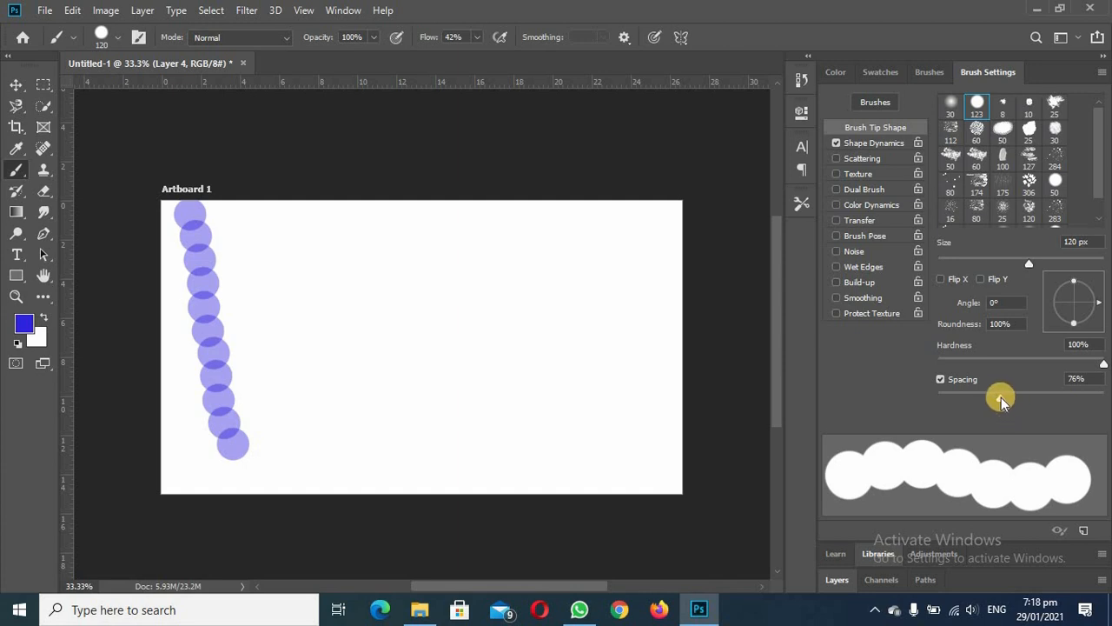
left_click_drag(997, 398, 954, 396)
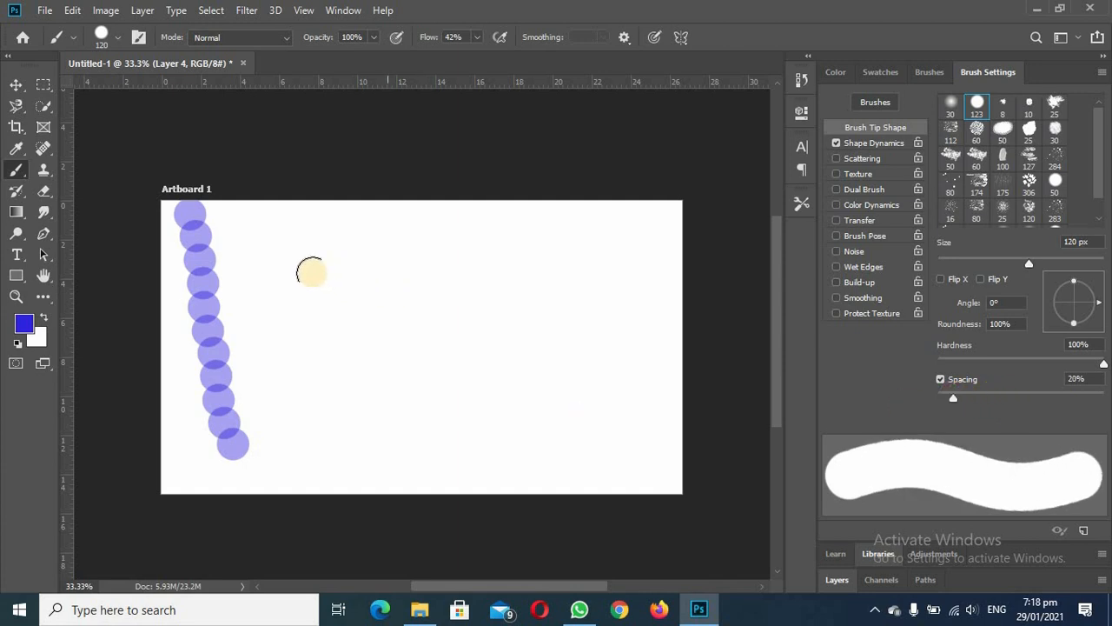
left_click_drag(248, 209, 320, 433)
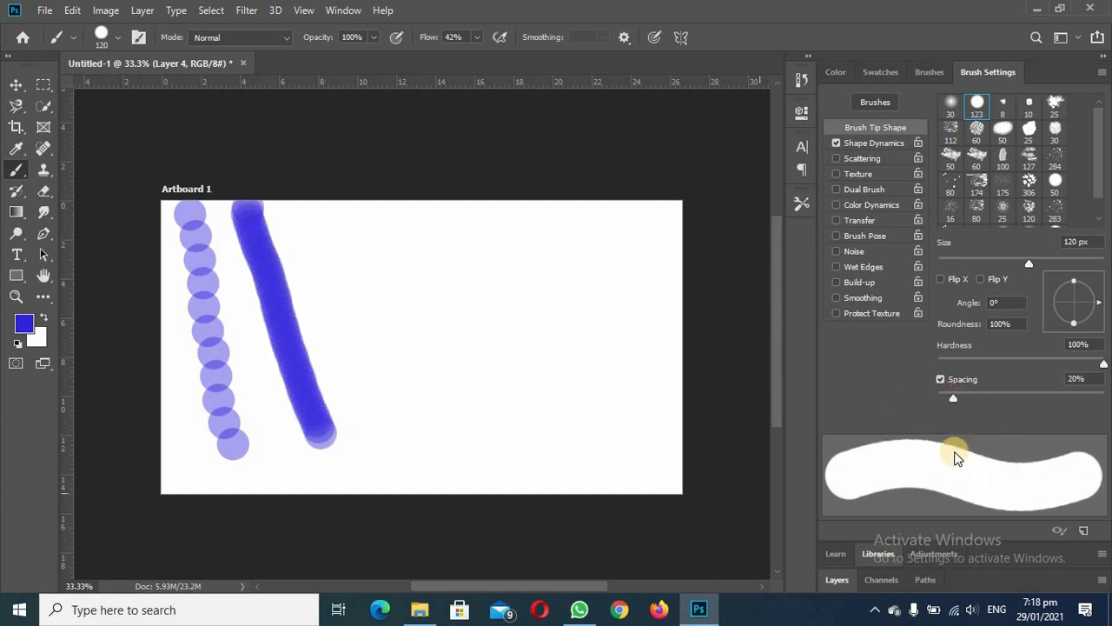
mouse_move(956, 397)
left_mouse_down()
mouse_move(994, 398)
mouse_move(974, 392)
mouse_move(994, 396)
mouse_move(981, 397)
left_mouse_up()
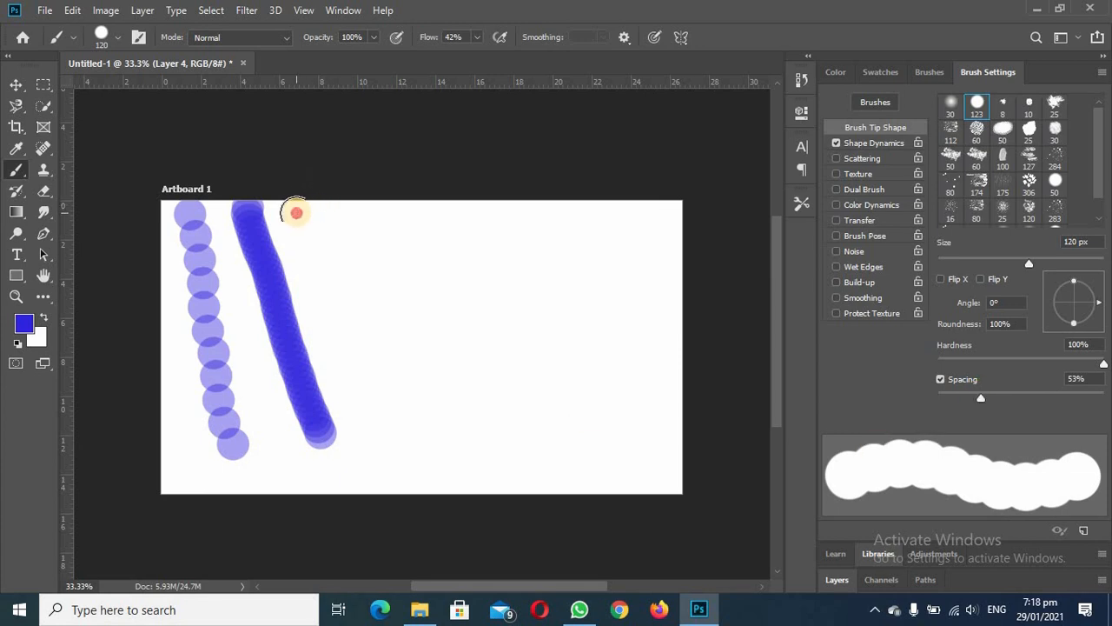
mouse_move(296, 213)
left_mouse_down()
mouse_move(312, 279)
mouse_move(372, 394)
left_mouse_up()
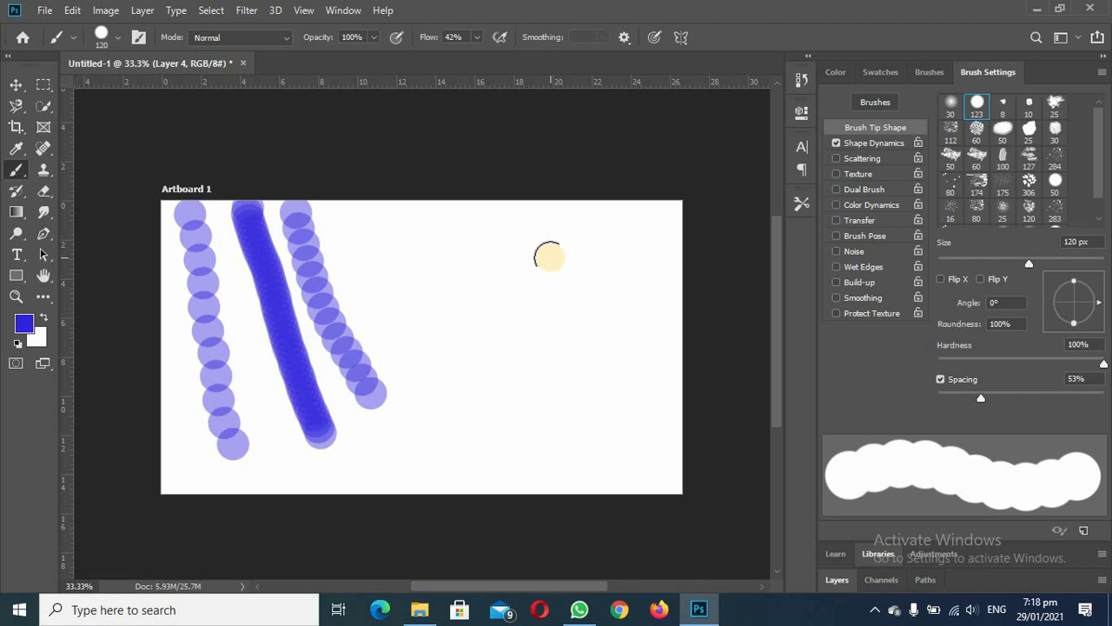
Paint a short straight slanted stroke with the 50 px hard round tip, and another over it at 147 px
mouse_move(1029, 263)
left_mouse_down()
mouse_move(984, 261)
mouse_move(1016, 261)
left_mouse_up()
left_click(1055, 180)
left_click(346, 218)
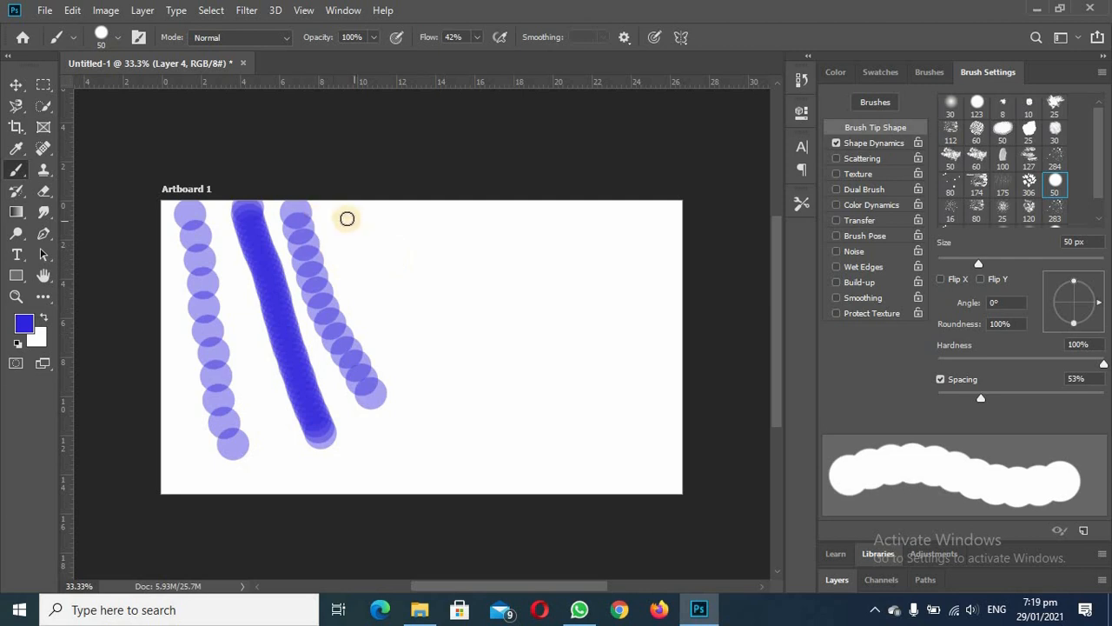
left_click(388, 310, "shift")
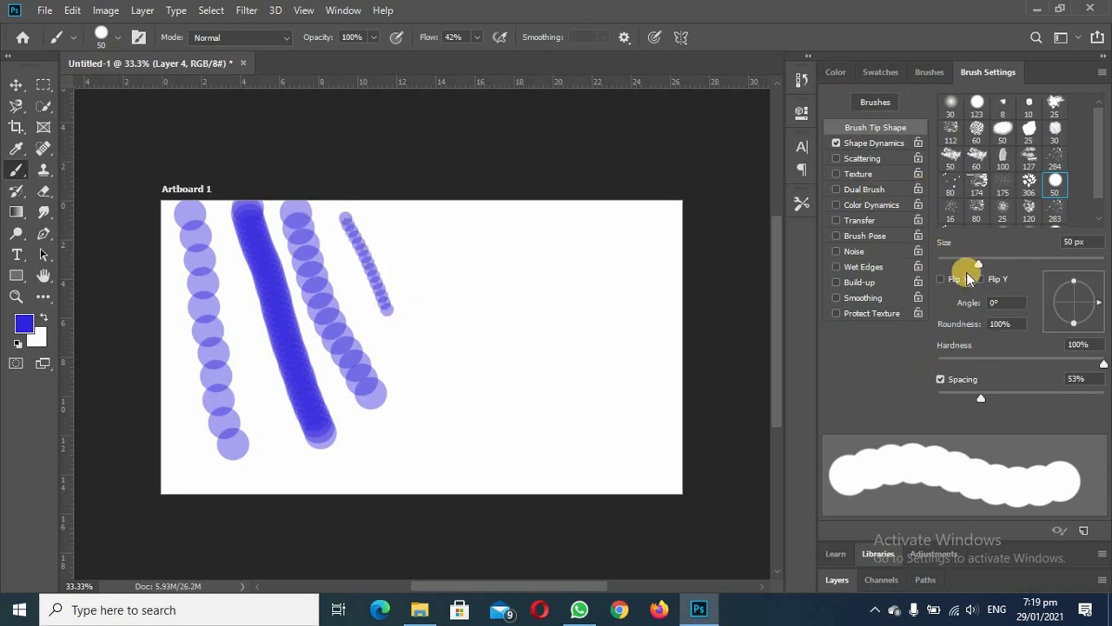
left_click_drag(980, 266, 1042, 268)
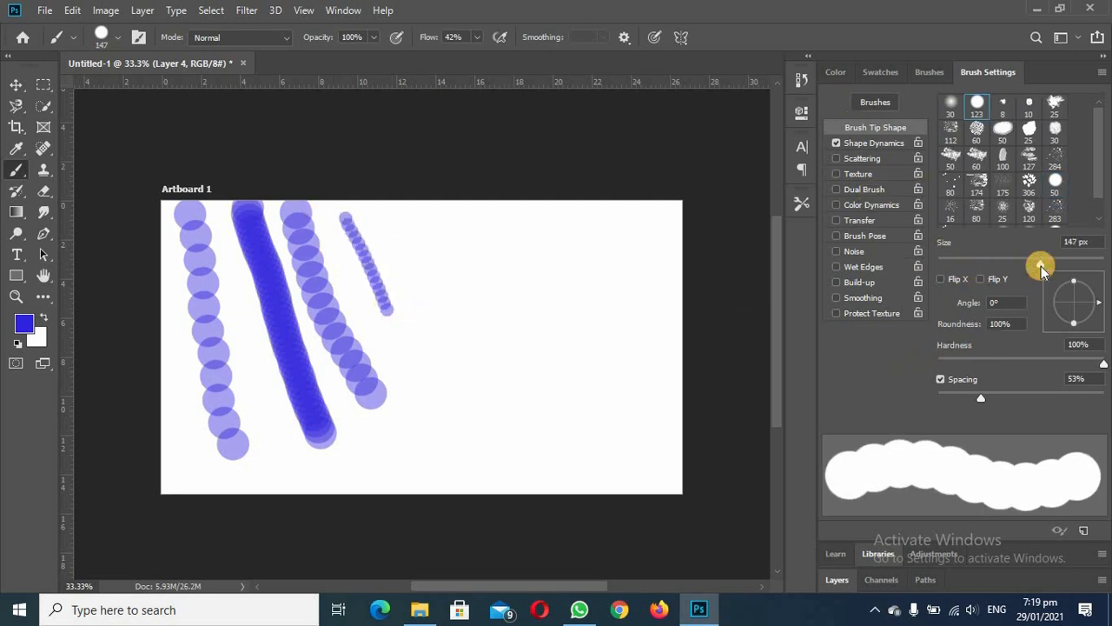
left_click(340, 222)
left_click(390, 316, "shift")
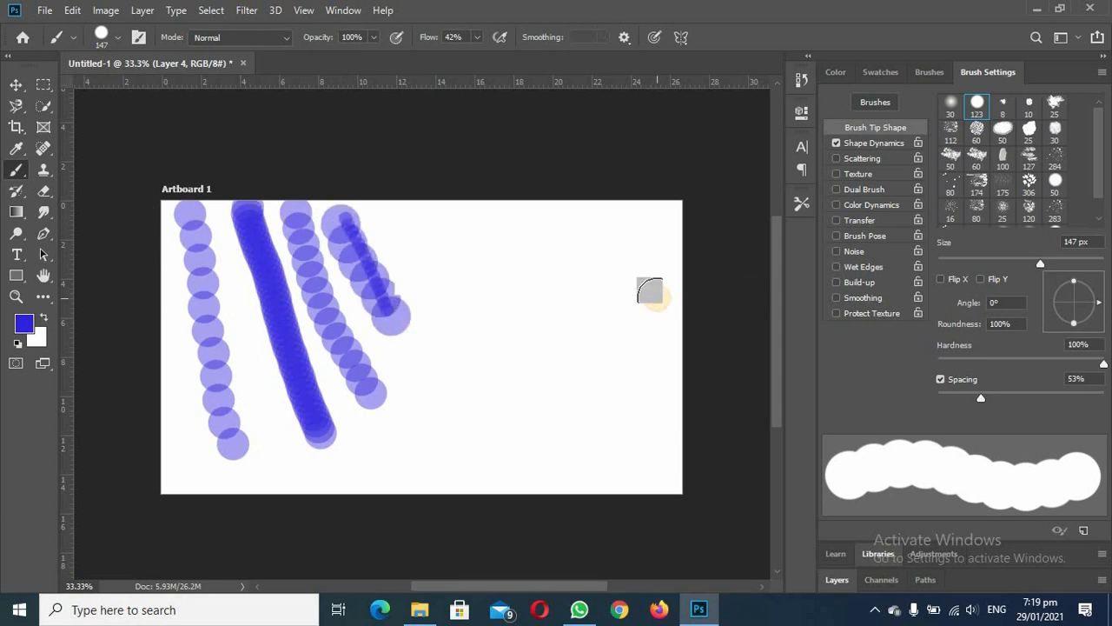
Enable Scattering alongside Shape Dynamics and set the scatter amount to 152%
left_click(836, 160)
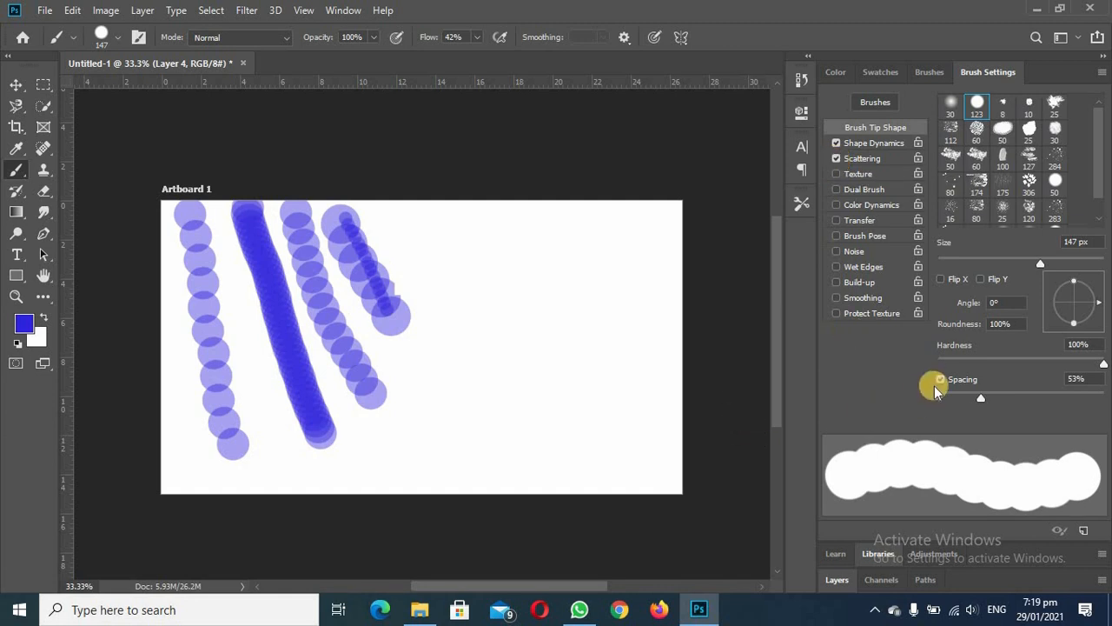
left_click(837, 142)
left_click(838, 160)
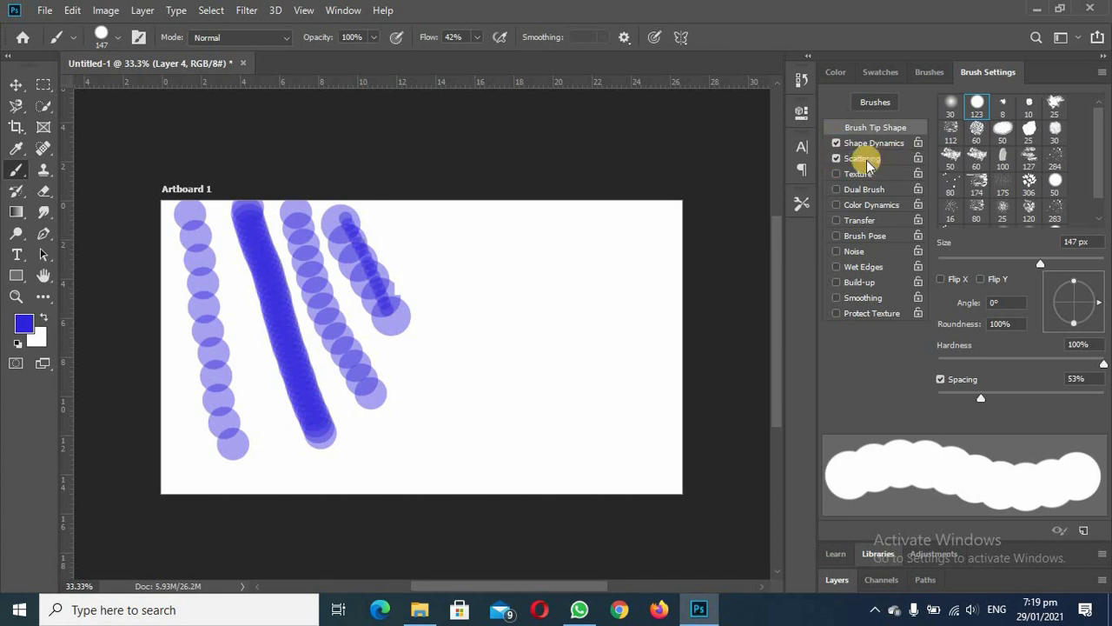
left_click(866, 162)
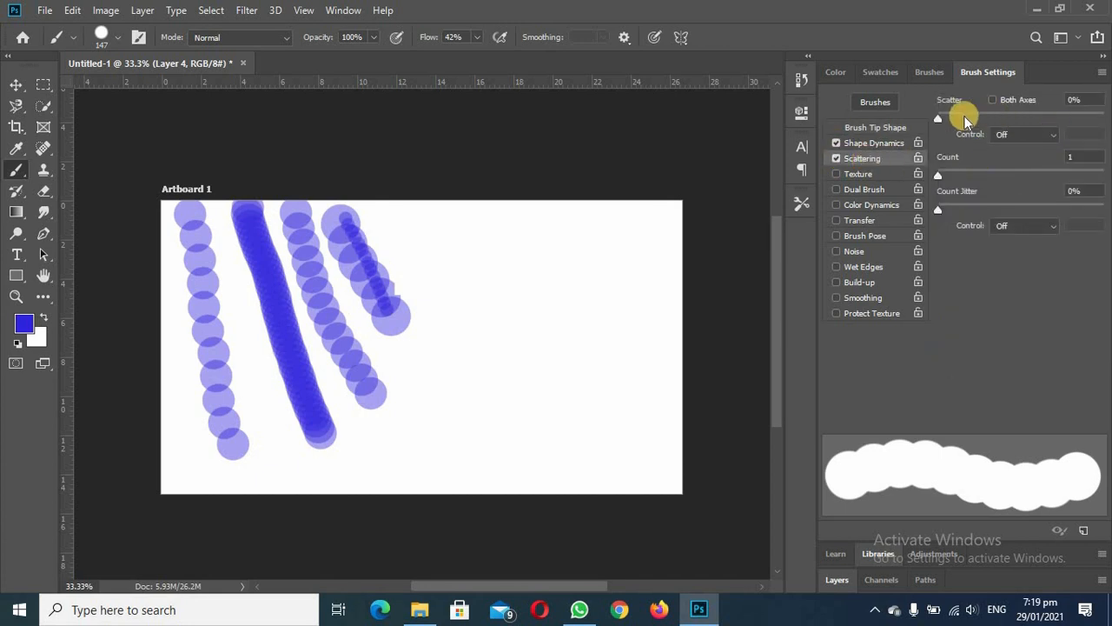
left_click_drag(936, 120, 963, 120)
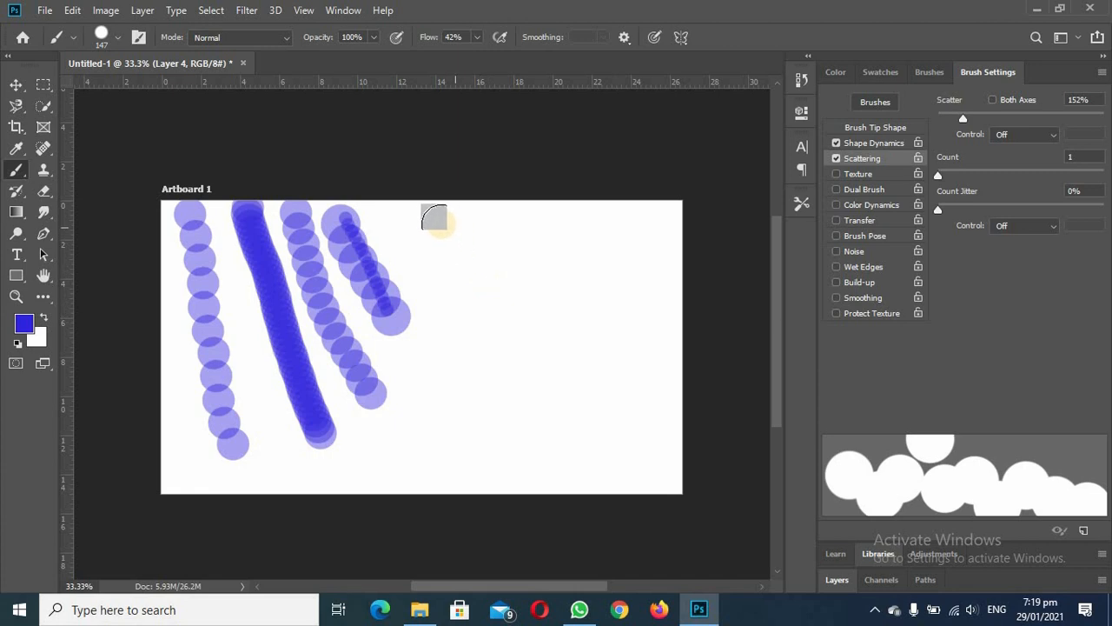
Paint two scattered slanted strokes to the right of the existing ones, one at count 1 and one at count 3
left_click(435, 250)
left_click_drag(434, 251, 508, 361)
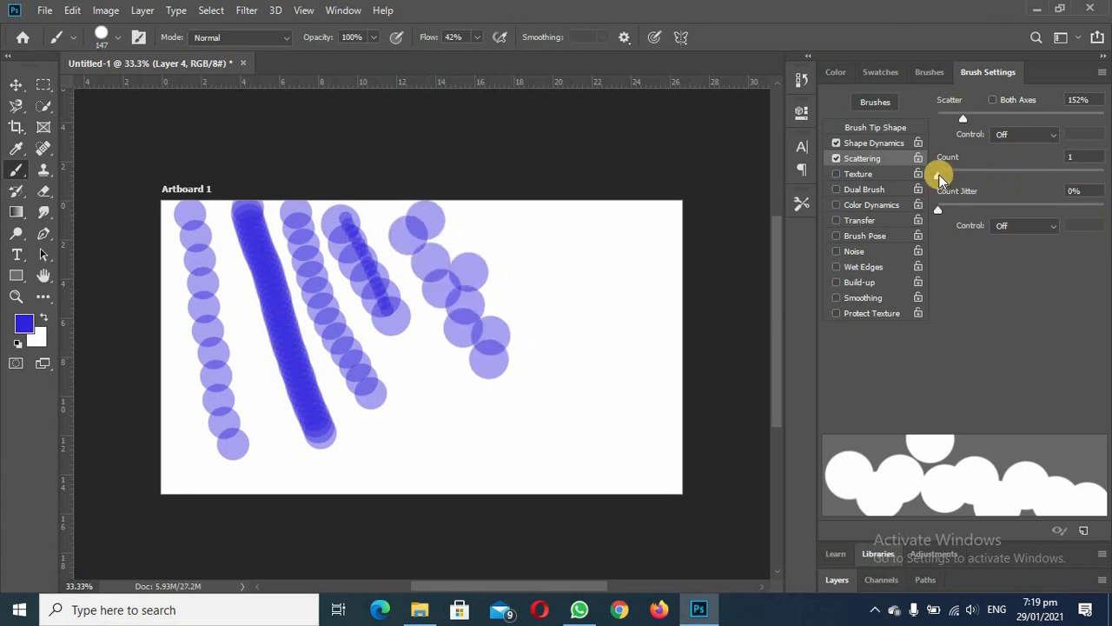
left_click_drag(945, 176, 960, 176)
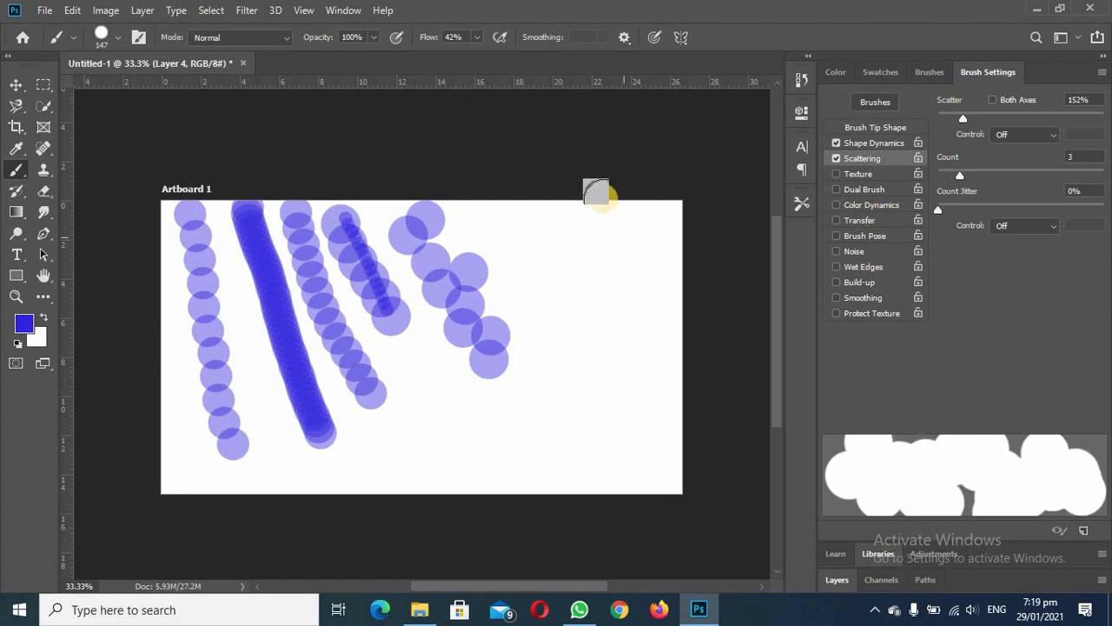
mouse_move(484, 204)
left_mouse_down()
mouse_move(539, 303)
mouse_move(558, 311)
left_mouse_up()
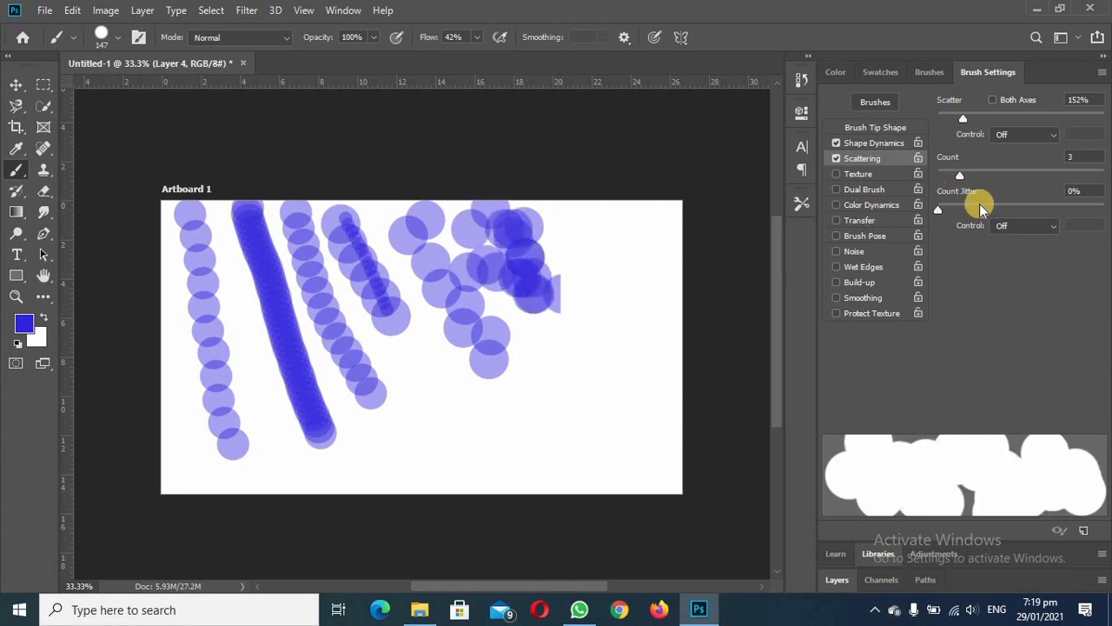
Set the scattering count jitter to 18% and paint three scattered strokes at the artboard's right side and lower middle
left_click_drag(939, 209, 969, 210)
left_click_drag(577, 236, 632, 407)
left_click_drag(417, 427, 557, 471)
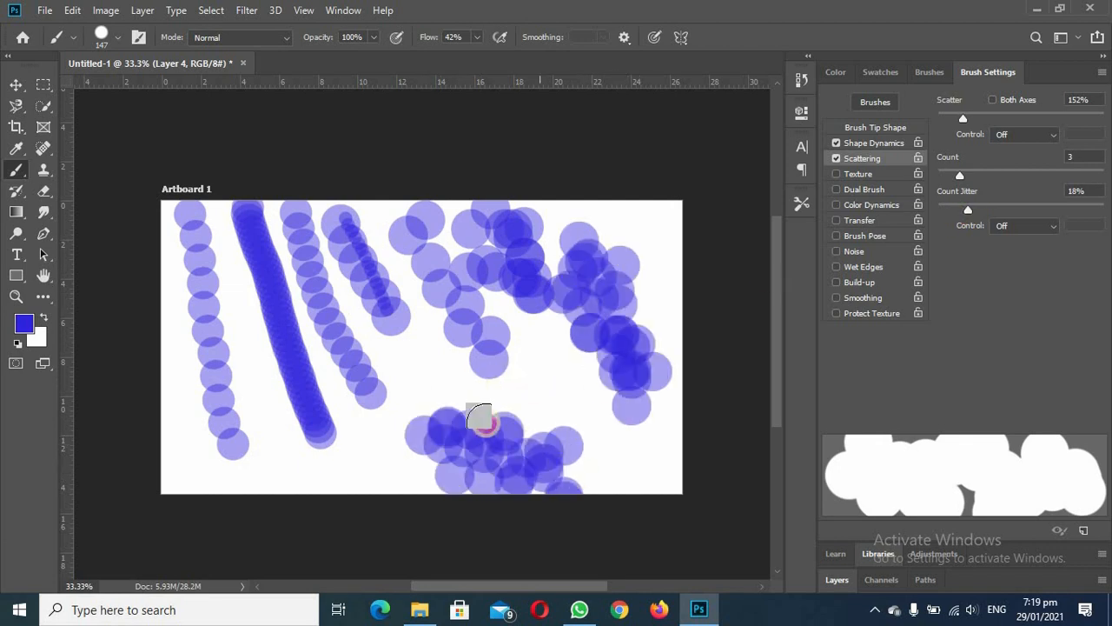
left_click_drag(398, 342, 520, 386)
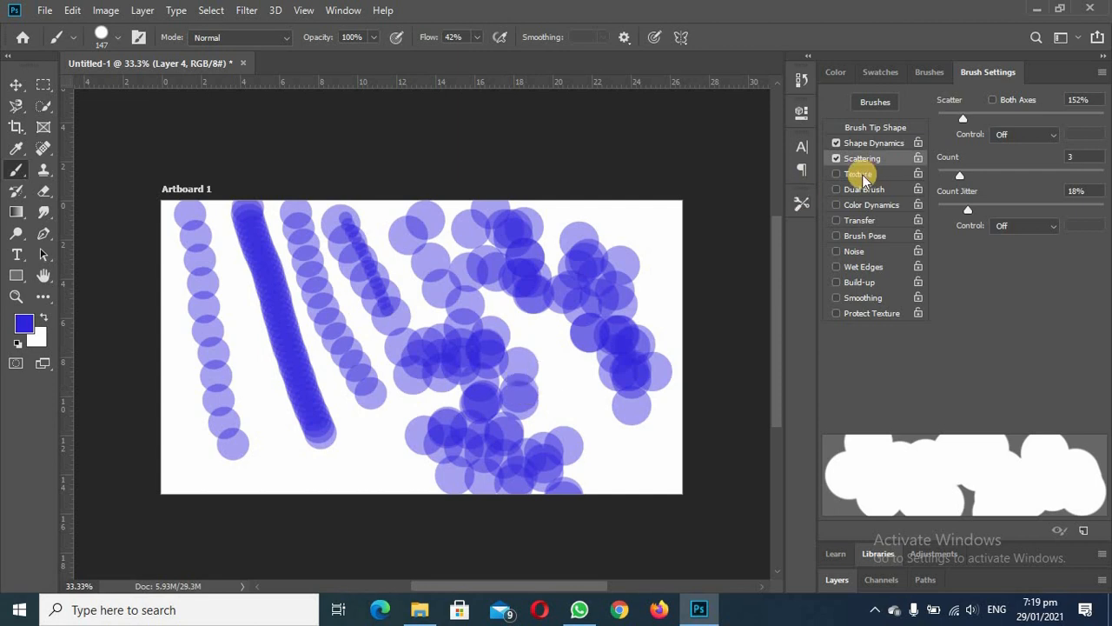
Enable Texture for the brush, hide Layer 4 and add a new empty layer above it
left_click(862, 175)
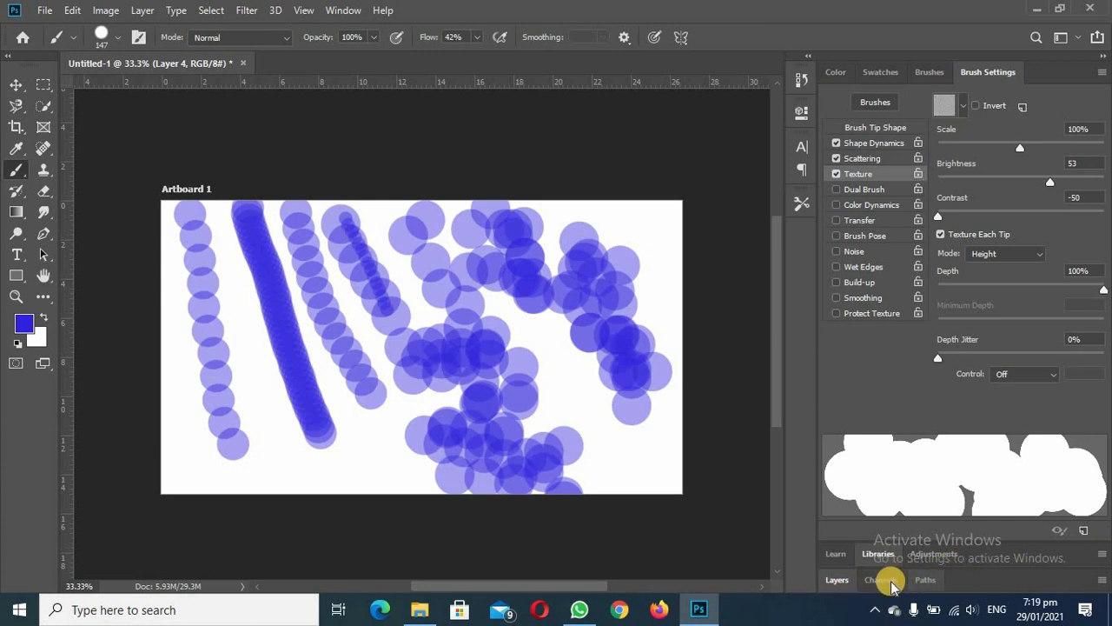
left_click(836, 580)
left_click(831, 244)
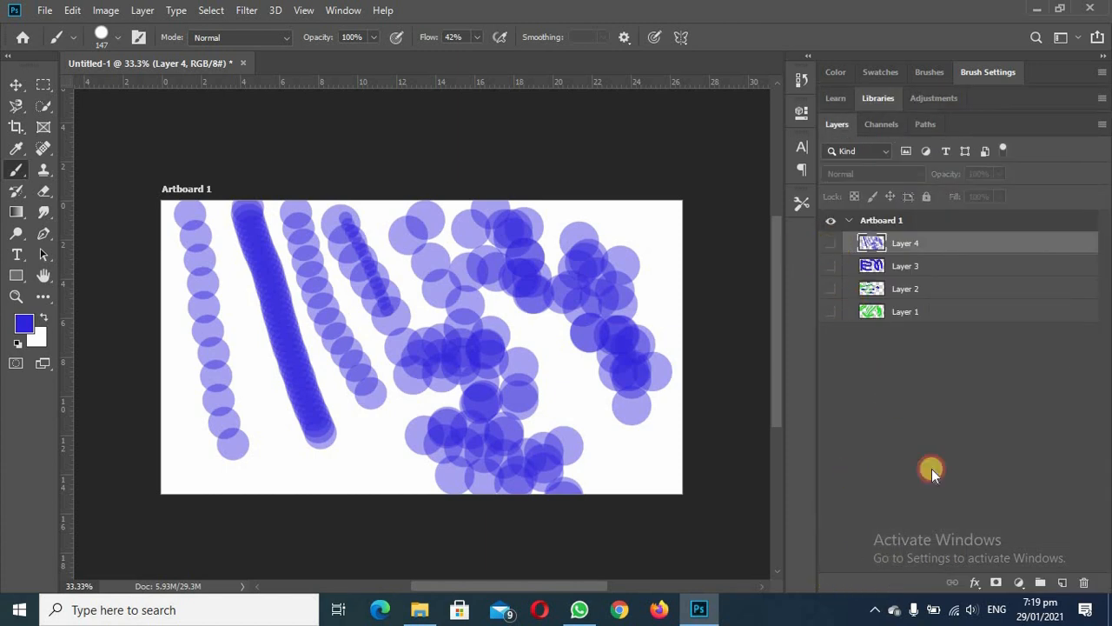
left_click(1066, 582)
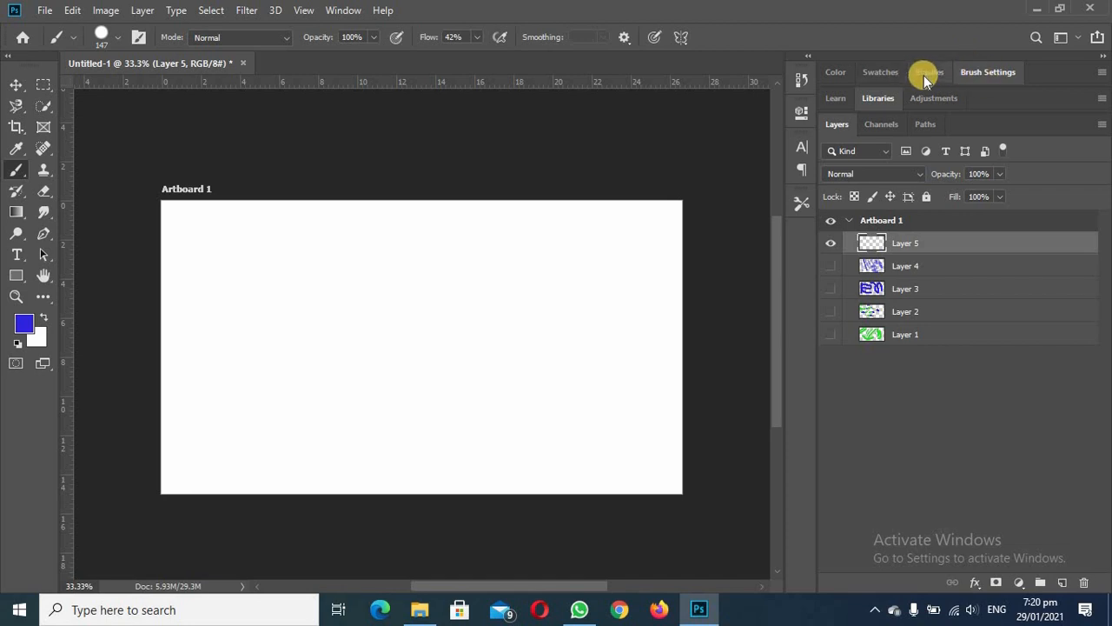
Reduce the brush size to 90 px and paint a vertical textured stroke near the artboard's left edge
left_click(988, 74)
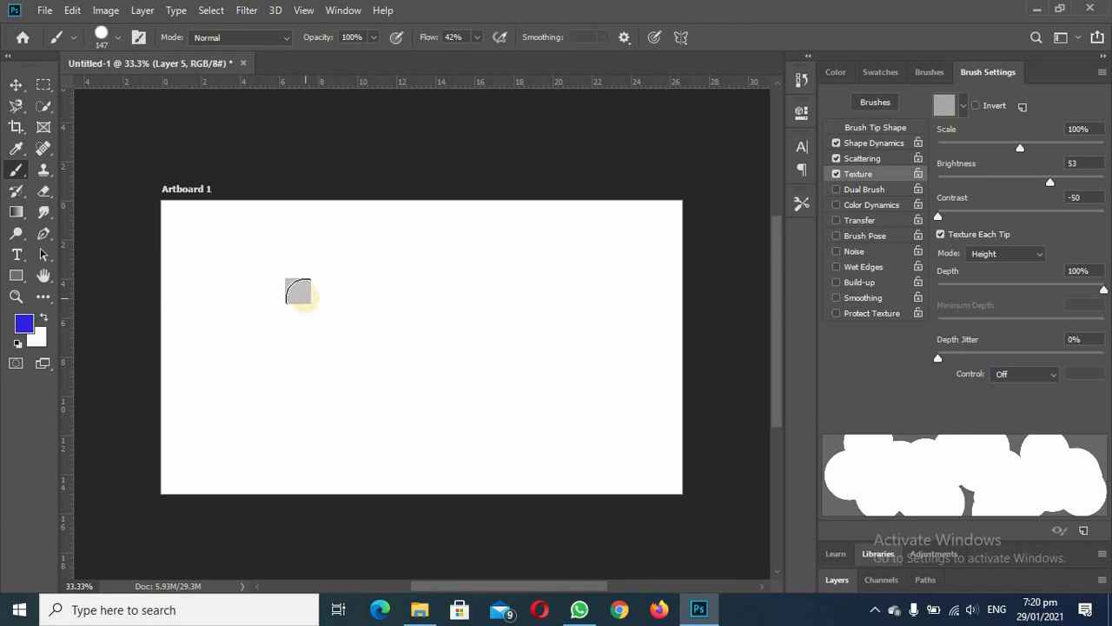
key("bracketleft")
key("bracketleft")
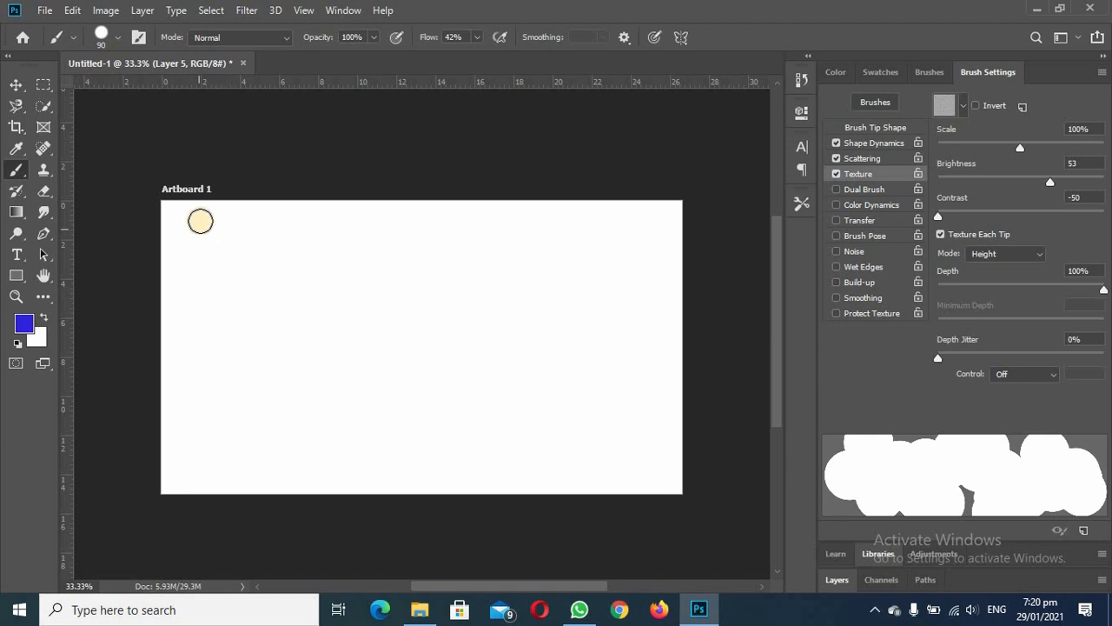
left_click_drag(194, 215, 204, 401)
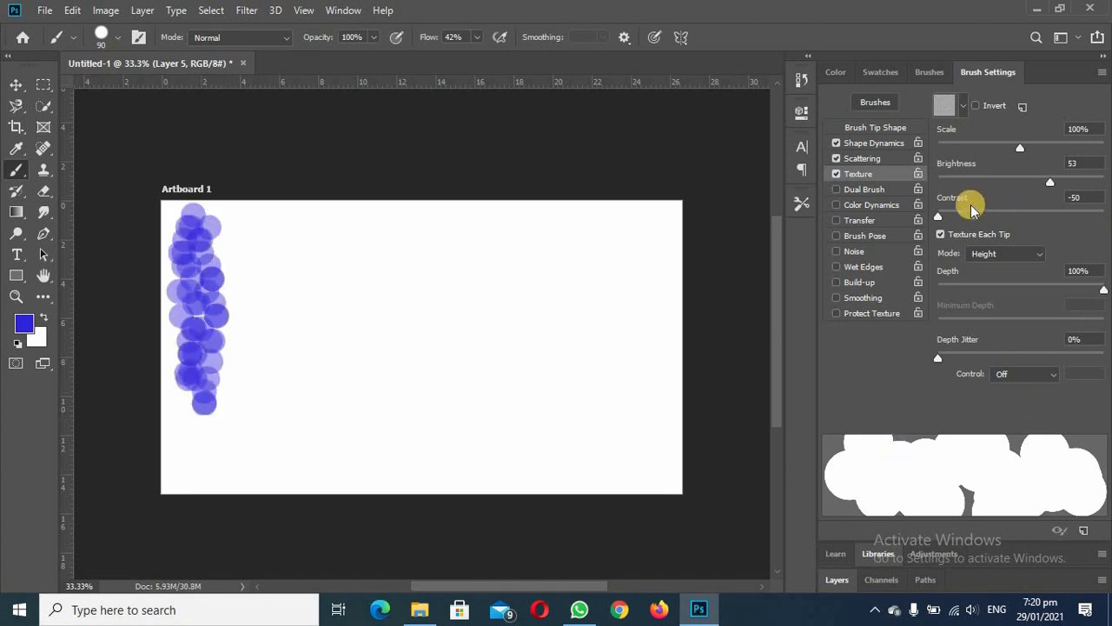
Paint two more vertical strokes beside the first, one at texture contrast -38 and one with depth jitter also at 13%
left_click_drag(953, 217, 954, 217)
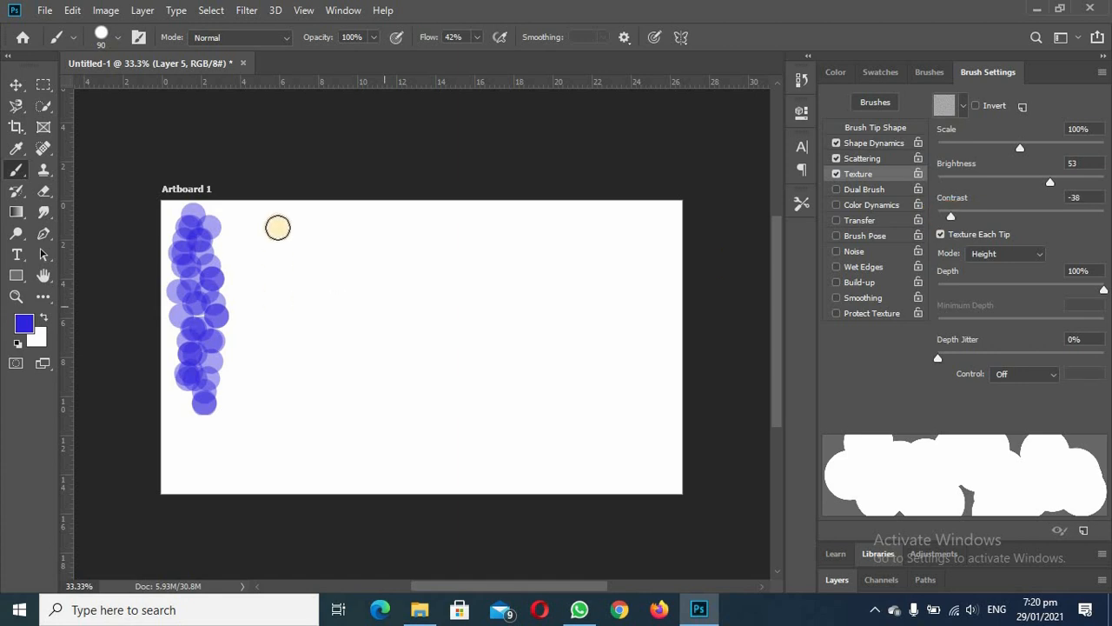
left_click_drag(260, 225, 274, 393)
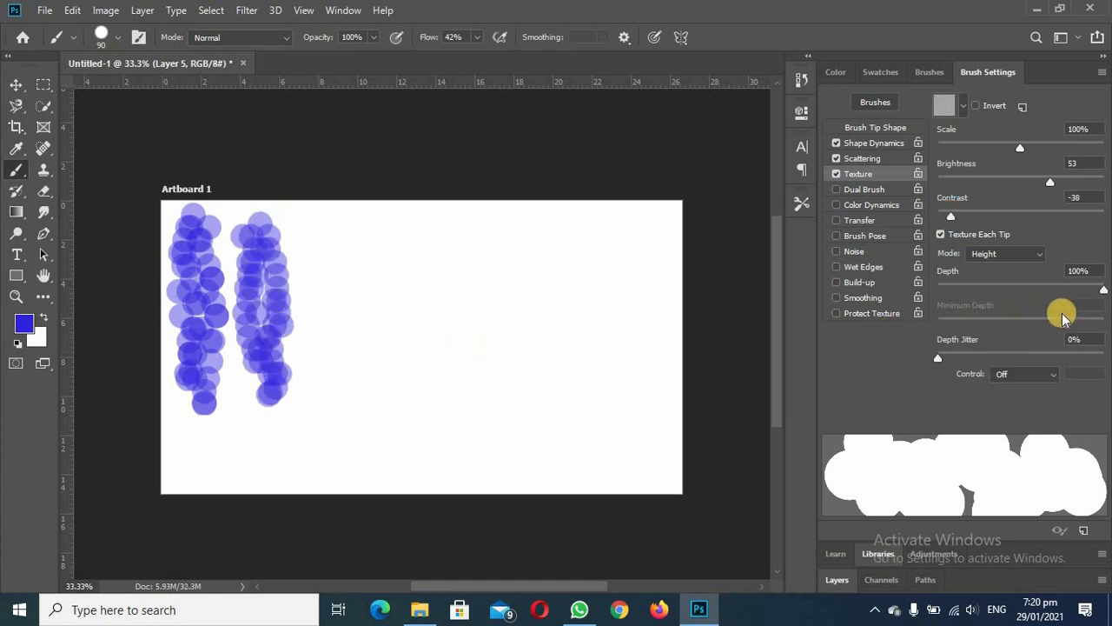
left_click_drag(957, 360, 960, 359)
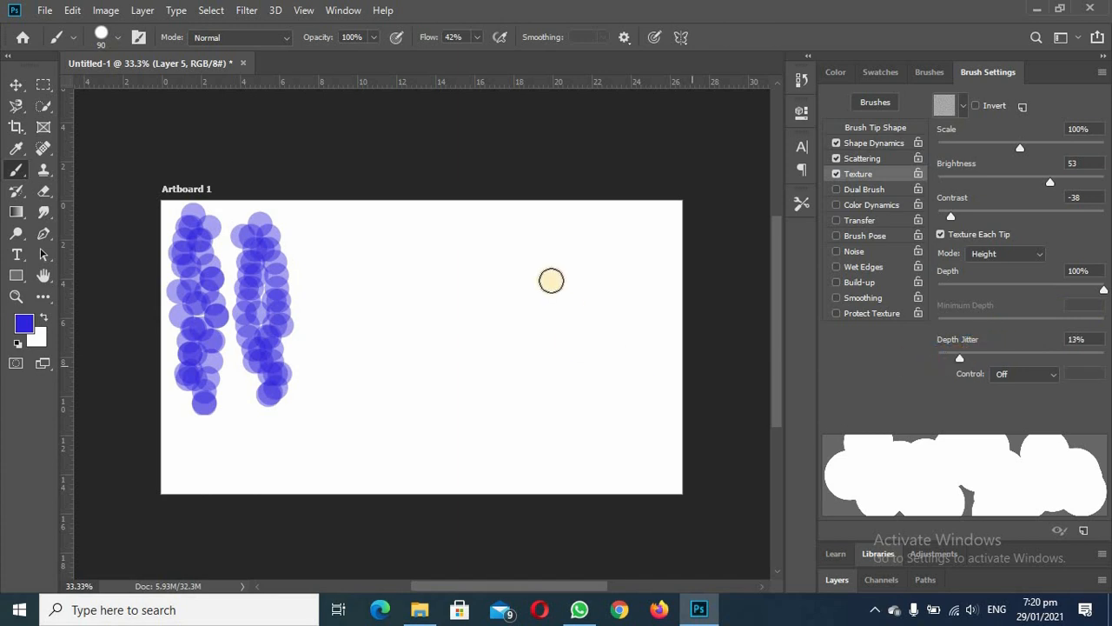
mouse_move(319, 217)
left_mouse_down()
mouse_move(333, 377)
mouse_move(340, 410)
mouse_move(352, 405)
left_mouse_up()
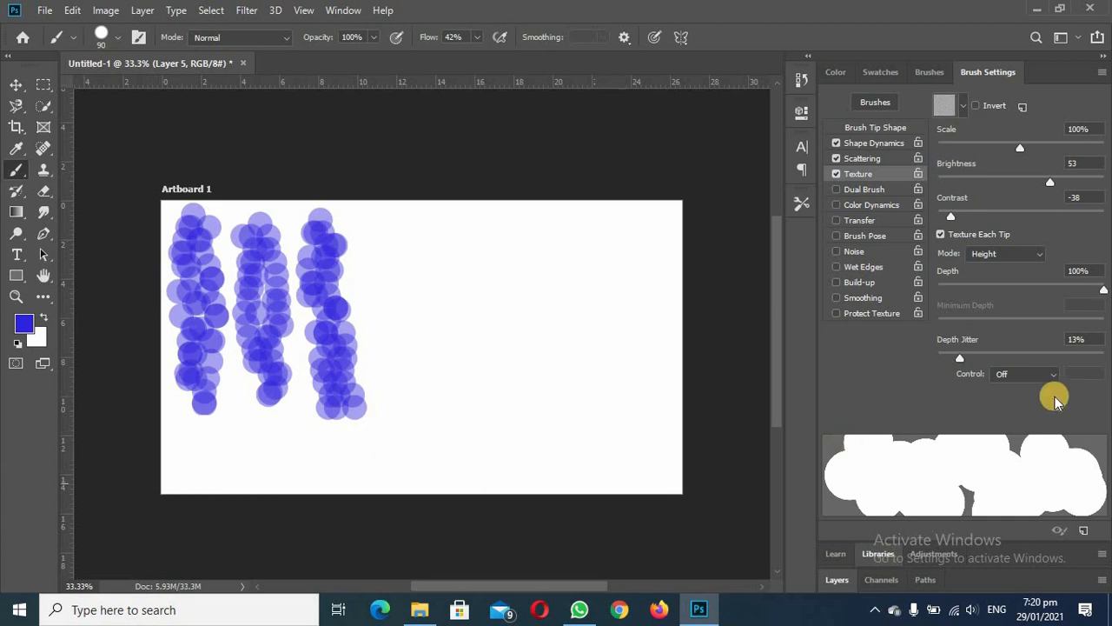
Enable Dual Brush with the 60 px rough tip and paint two thin slanted strokes beside the scattered ones
left_click(857, 190)
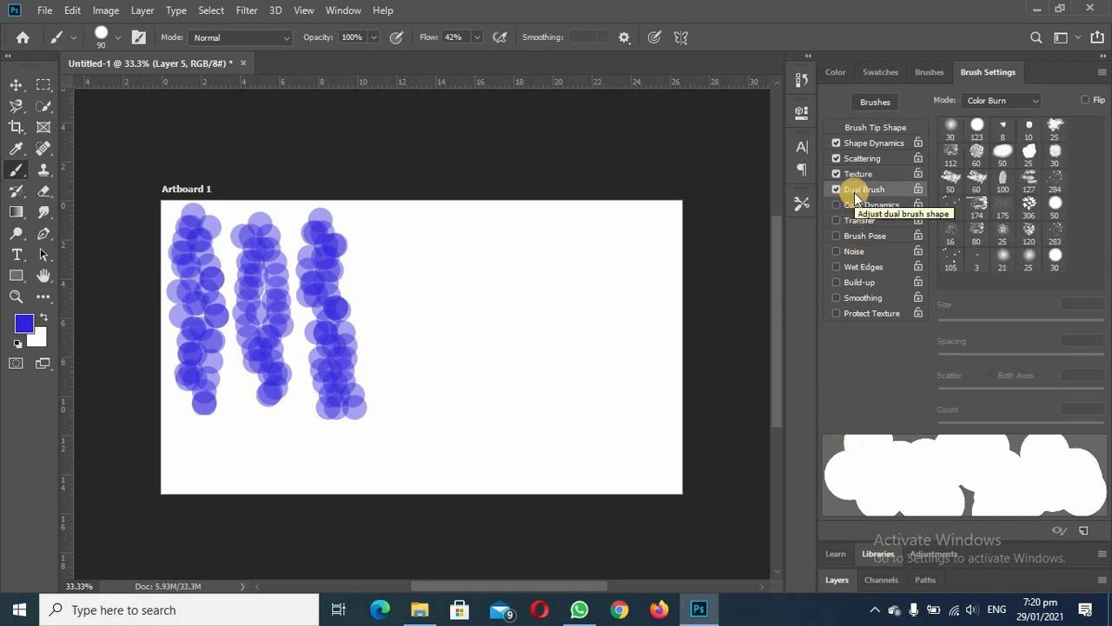
left_click(951, 178)
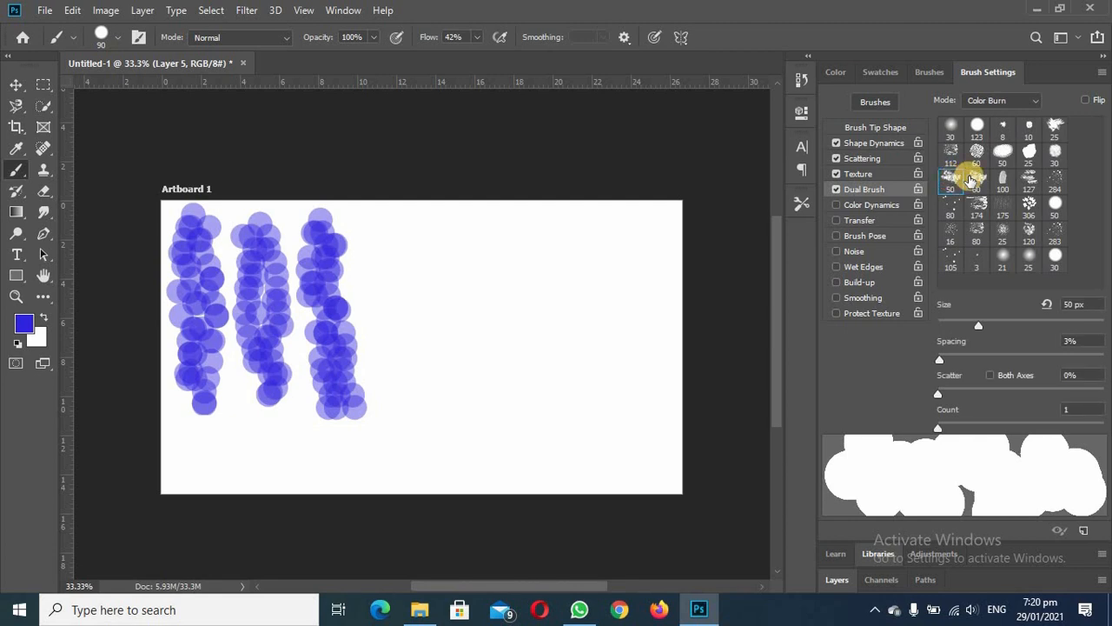
left_click(978, 178)
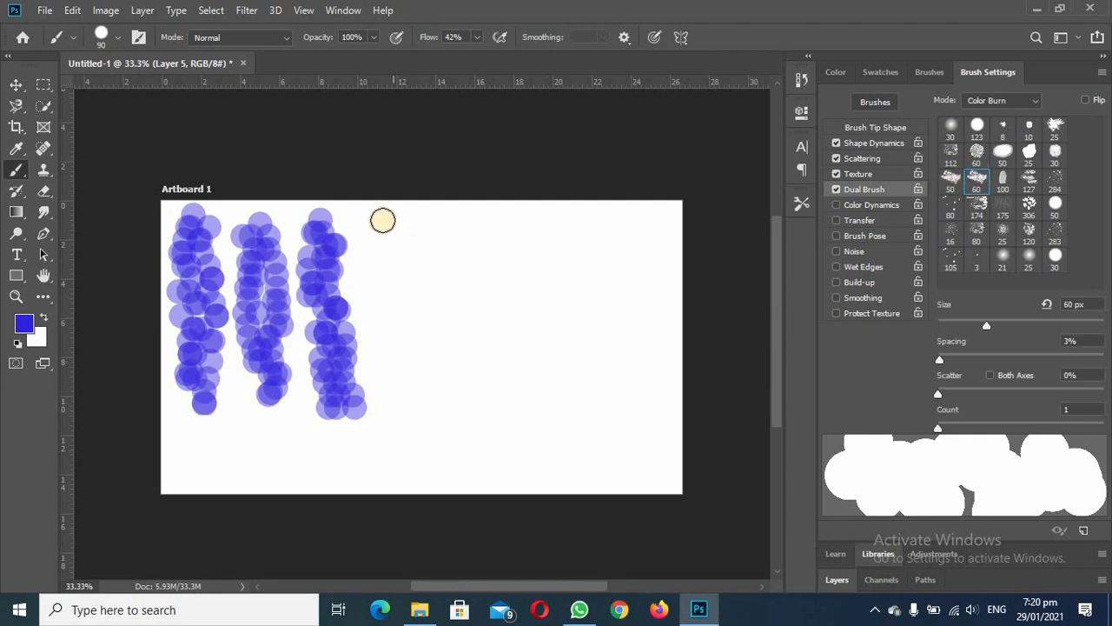
left_click(383, 223)
left_click_drag(390, 258, 414, 398)
left_click(412, 216)
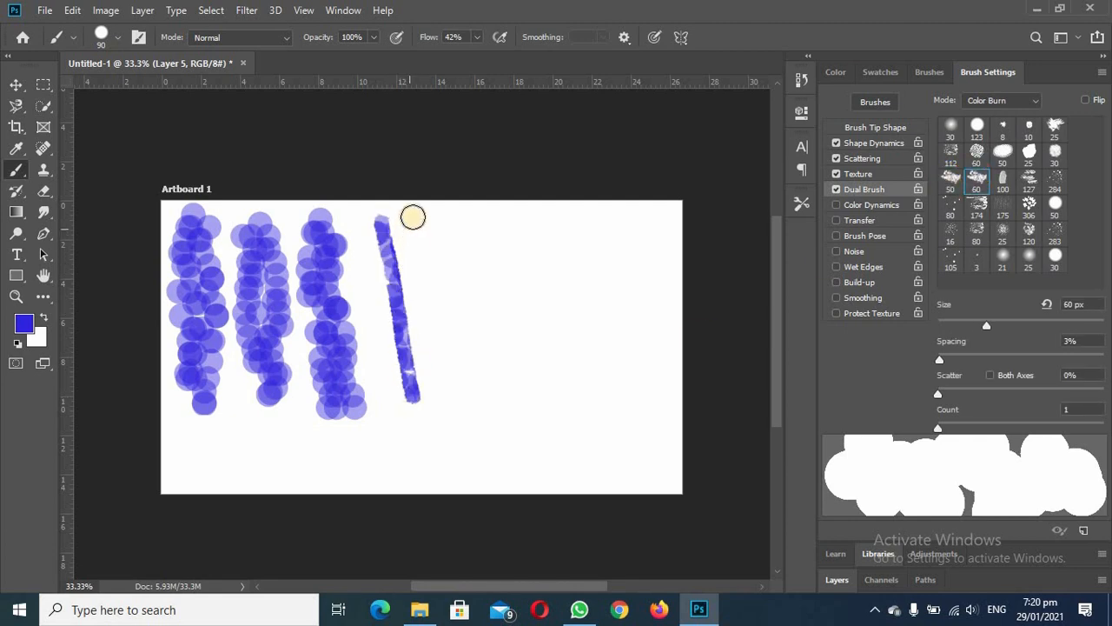
left_click_drag(432, 276, 451, 375)
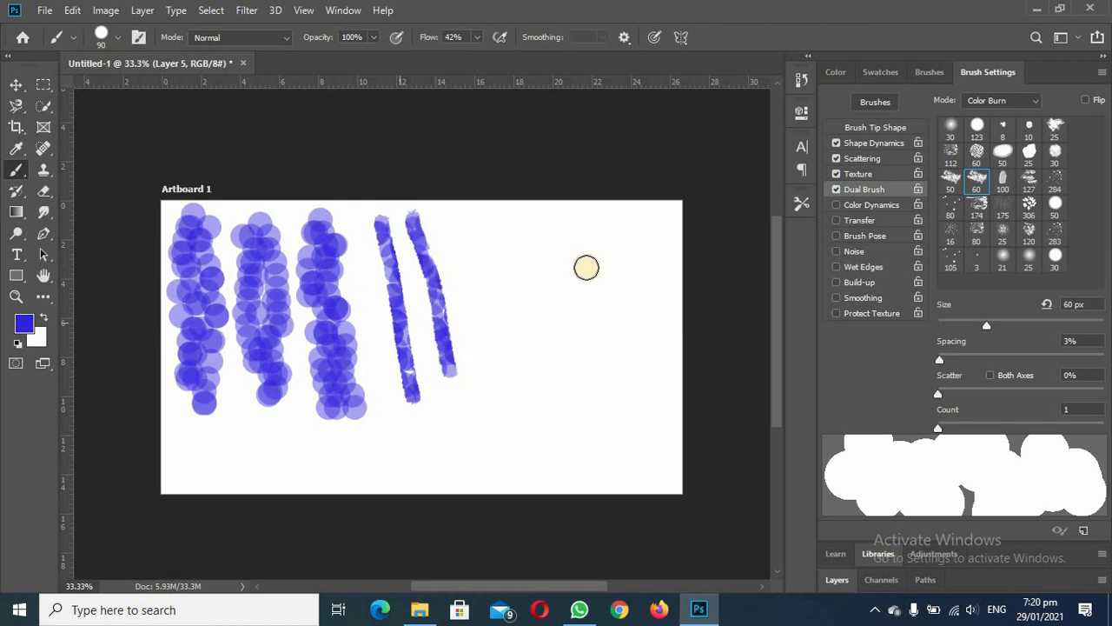
Enable Color Dynamics and paint a slanted stroke at hue jitter 27% and another with saturation jitter at 32%
left_click(852, 206)
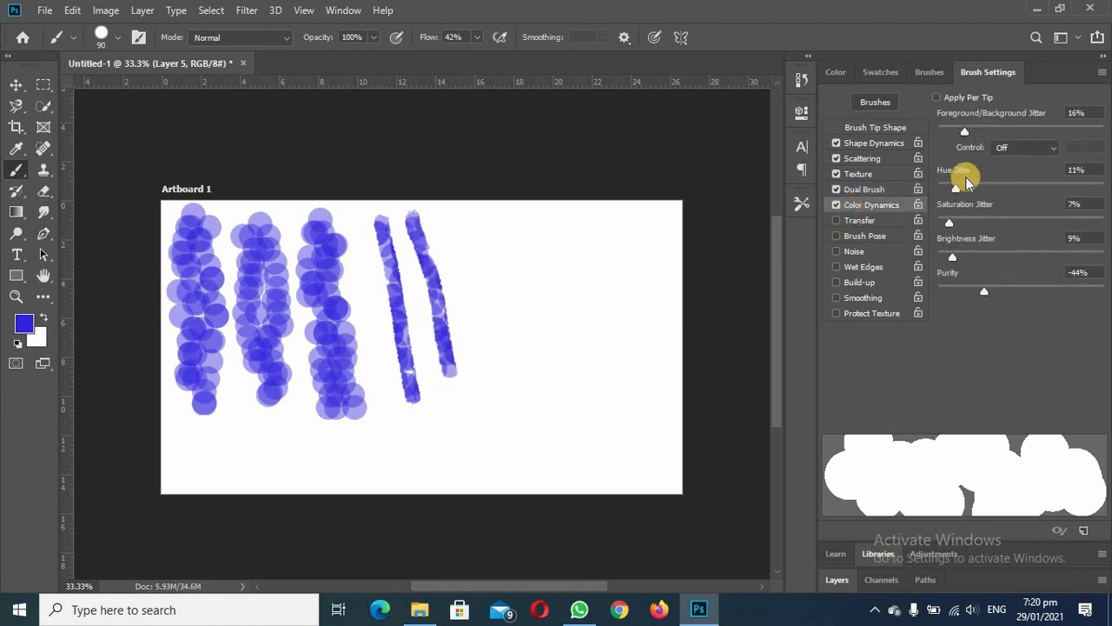
left_click_drag(953, 189, 982, 188)
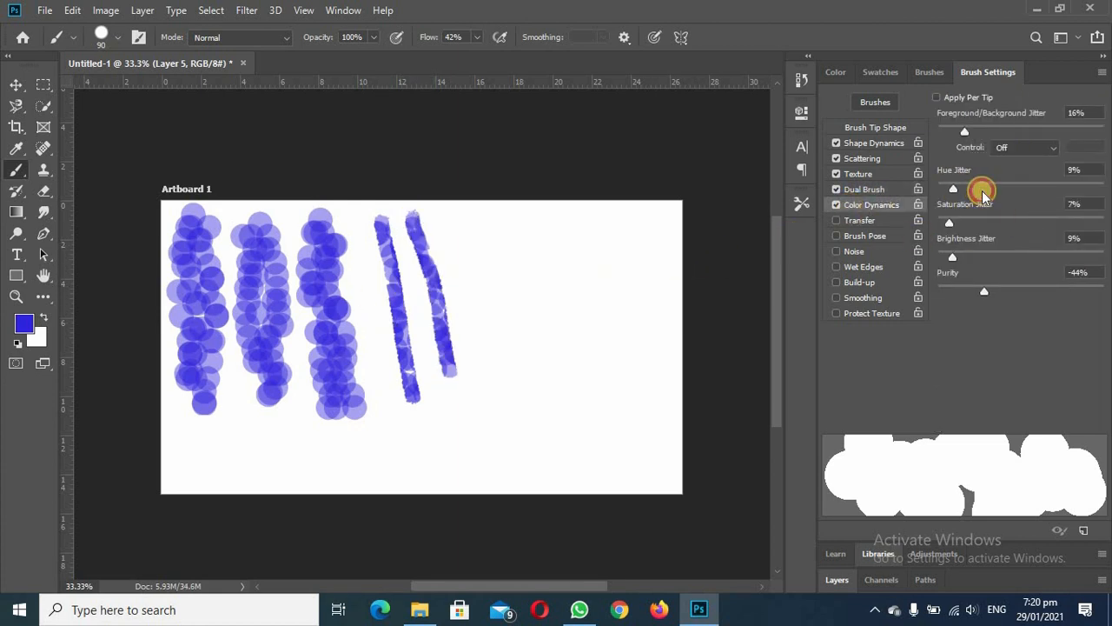
left_click(444, 220)
left_click_drag(468, 295, 477, 311)
left_click_drag(949, 223, 991, 223)
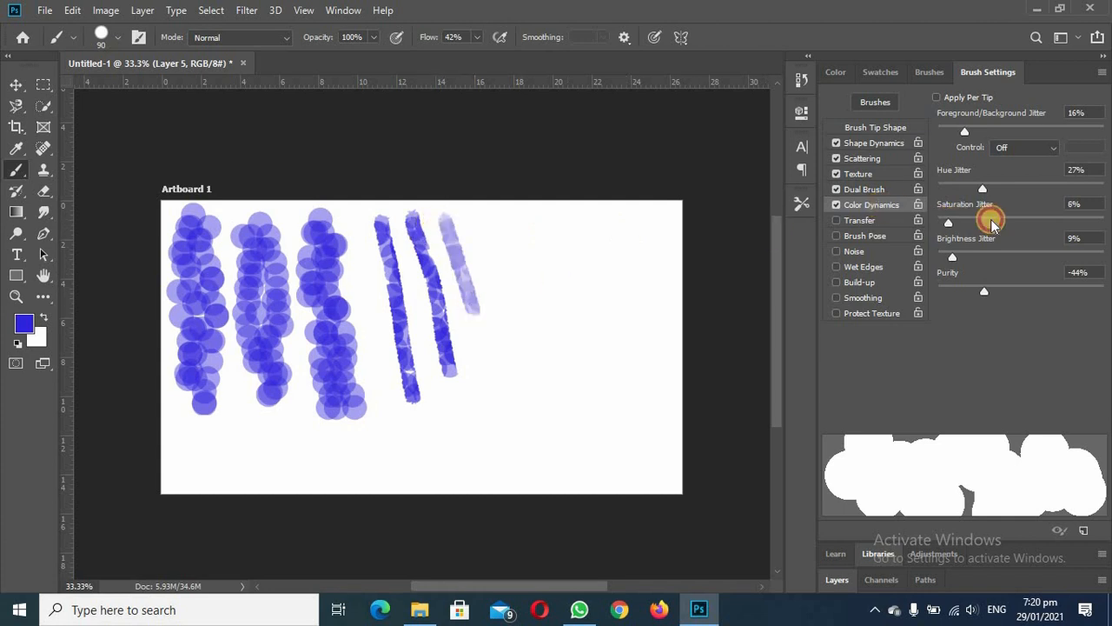
left_click_drag(460, 207, 527, 327)
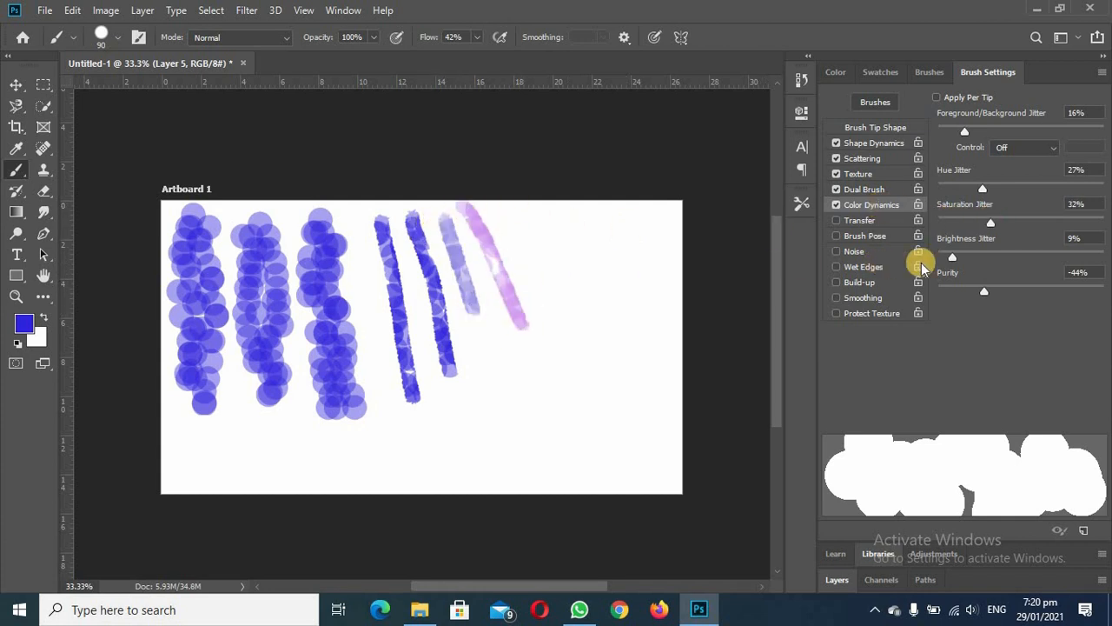
Paint two more slanted strokes to the right, one at brightness jitter 33% and one with purity at +15%
left_click_drag(948, 258, 993, 256)
mouse_move(531, 219)
left_mouse_down()
mouse_move(549, 304)
mouse_move(573, 341)
left_mouse_up()
left_click_drag(984, 292, 1033, 292)
left_click_drag(559, 215, 601, 310)
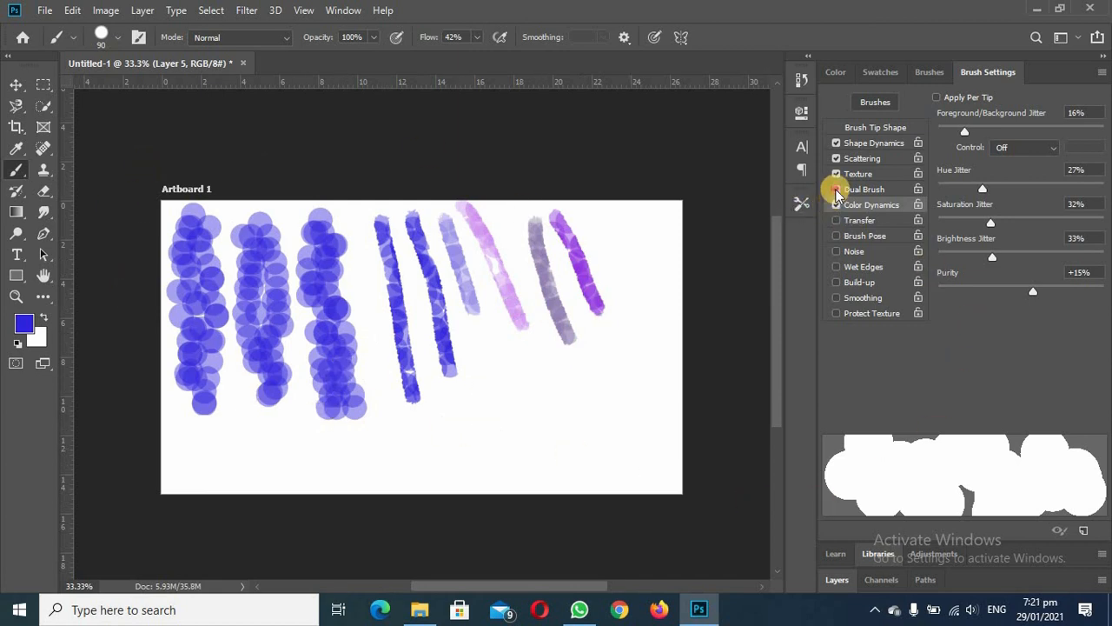
Disable Dual Brush, Texture, Scattering and Shape Dynamics while painting two horizontal strokes and a slanted one with Color Dynamics on
left_click(837, 159)
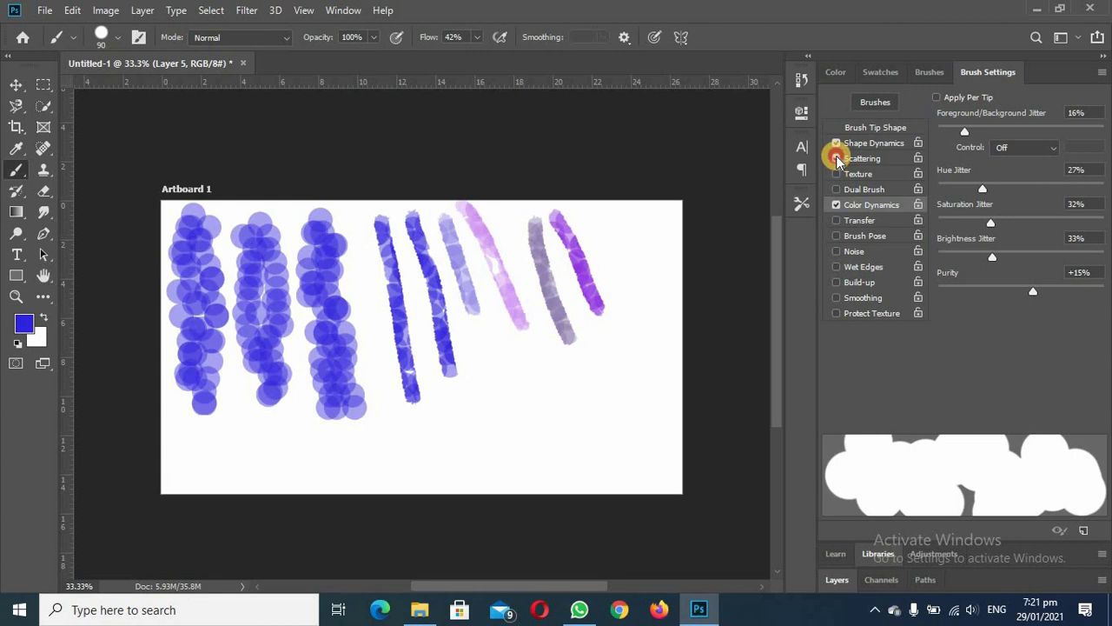
left_click_drag(391, 444, 581, 444)
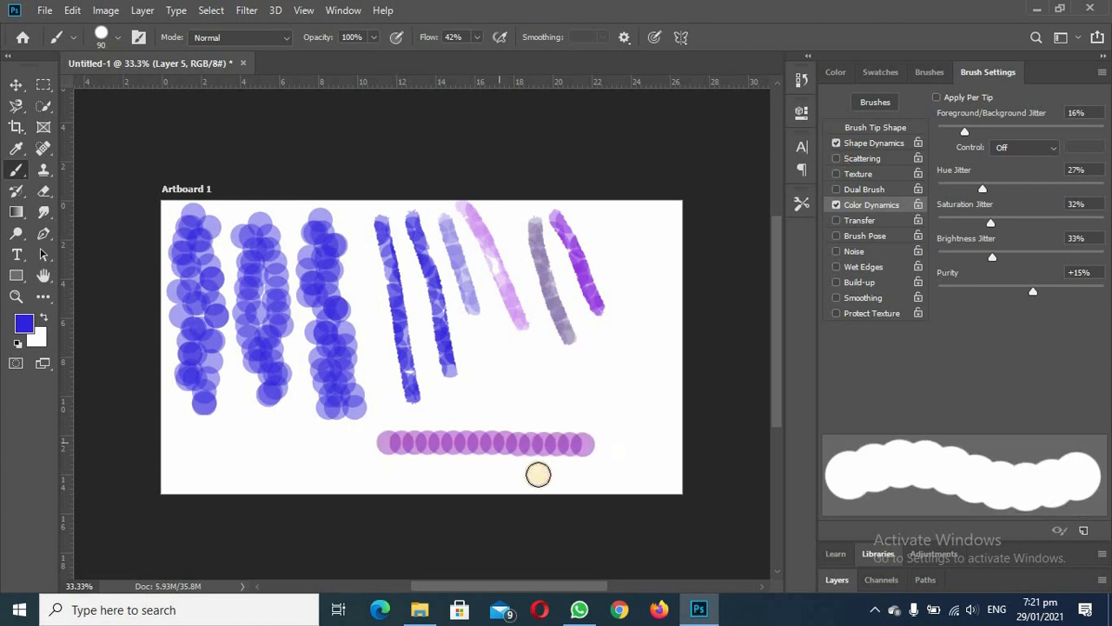
left_click_drag(492, 380, 633, 380)
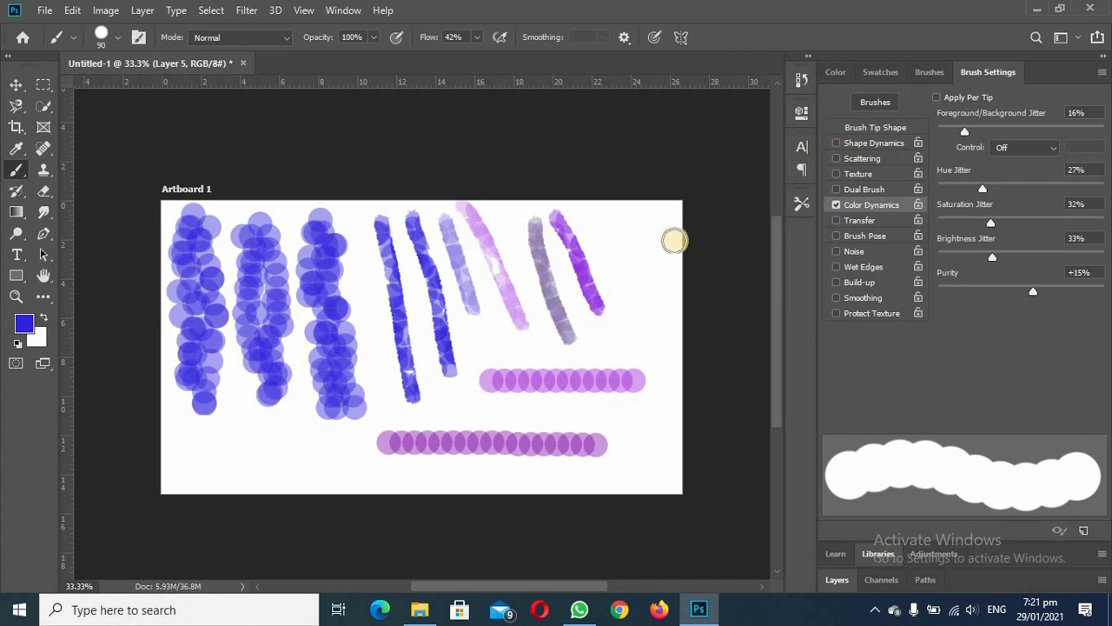
left_click_drag(611, 217, 658, 352)
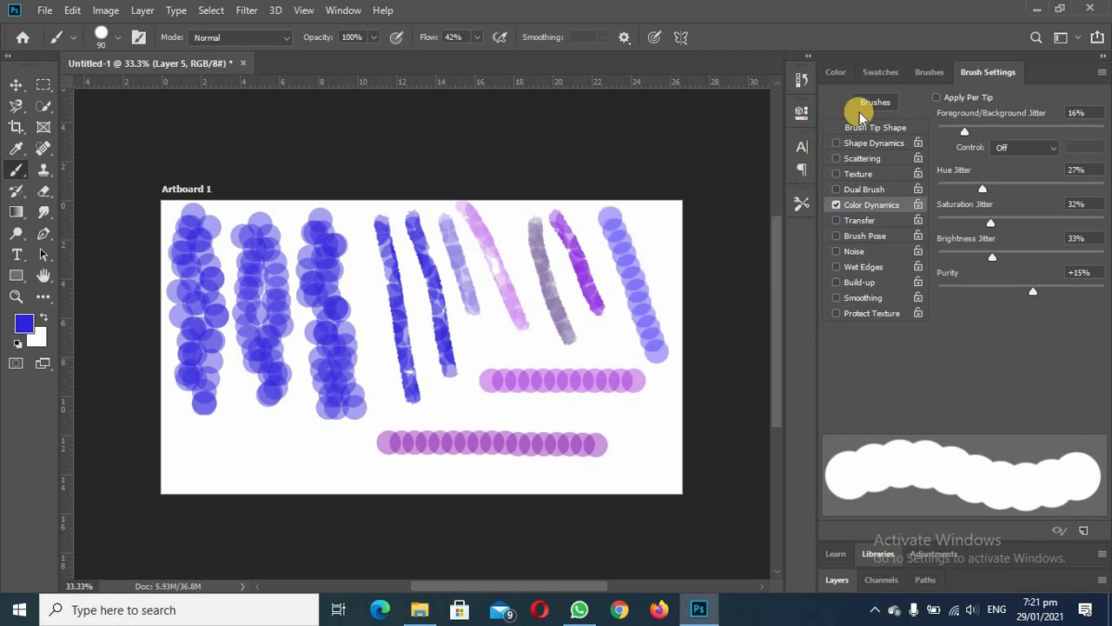
Disable Color Dynamics and paint overlapping plain blue strokes along the artboard's lower left
left_click(837, 205)
left_click_drag(223, 453, 330, 477)
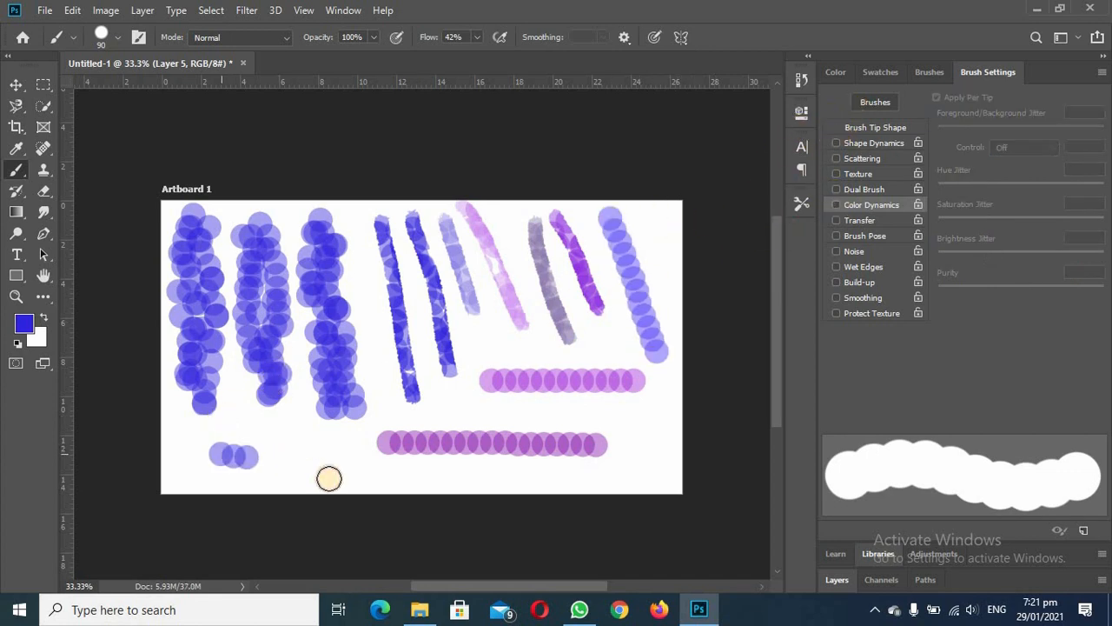
mouse_move(204, 444)
left_mouse_down()
mouse_move(405, 484)
mouse_move(338, 447)
left_mouse_up()
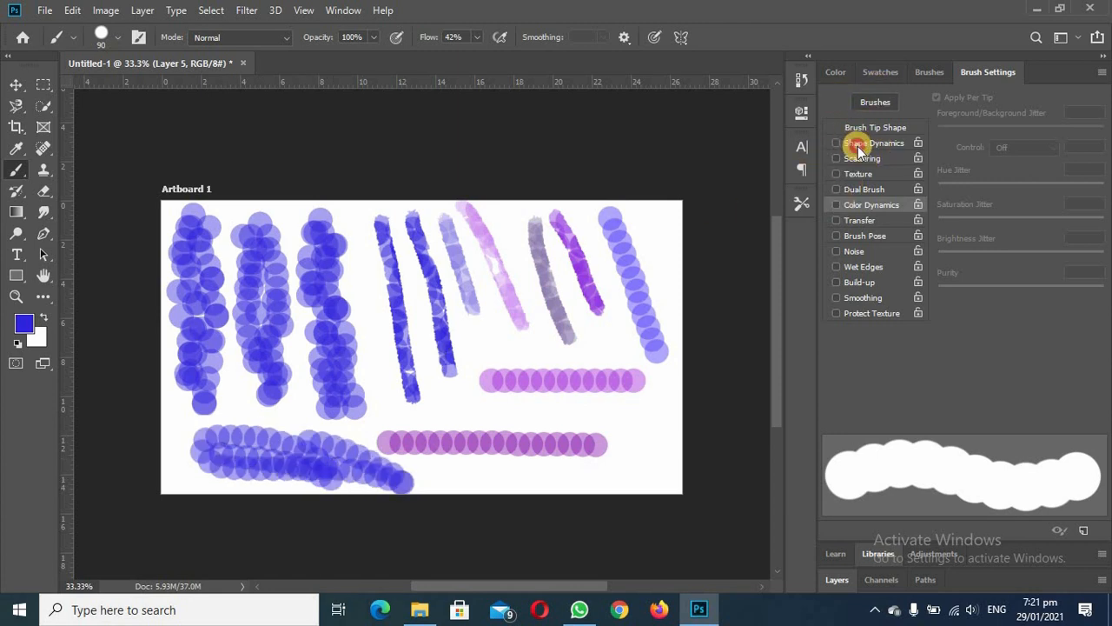
left_click(858, 144)
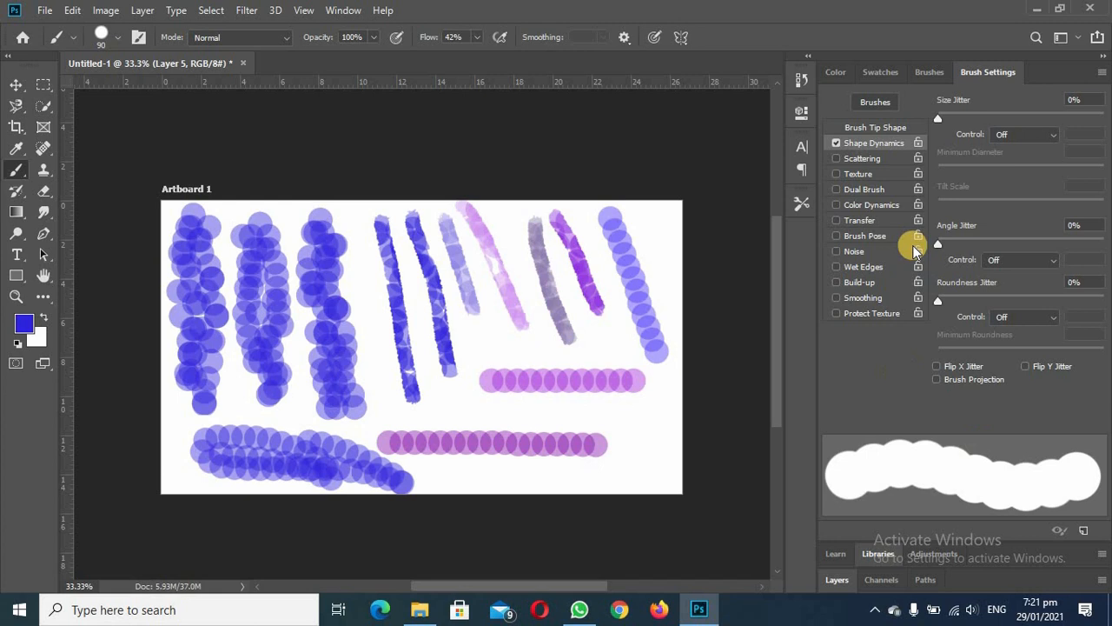
left_click(847, 161)
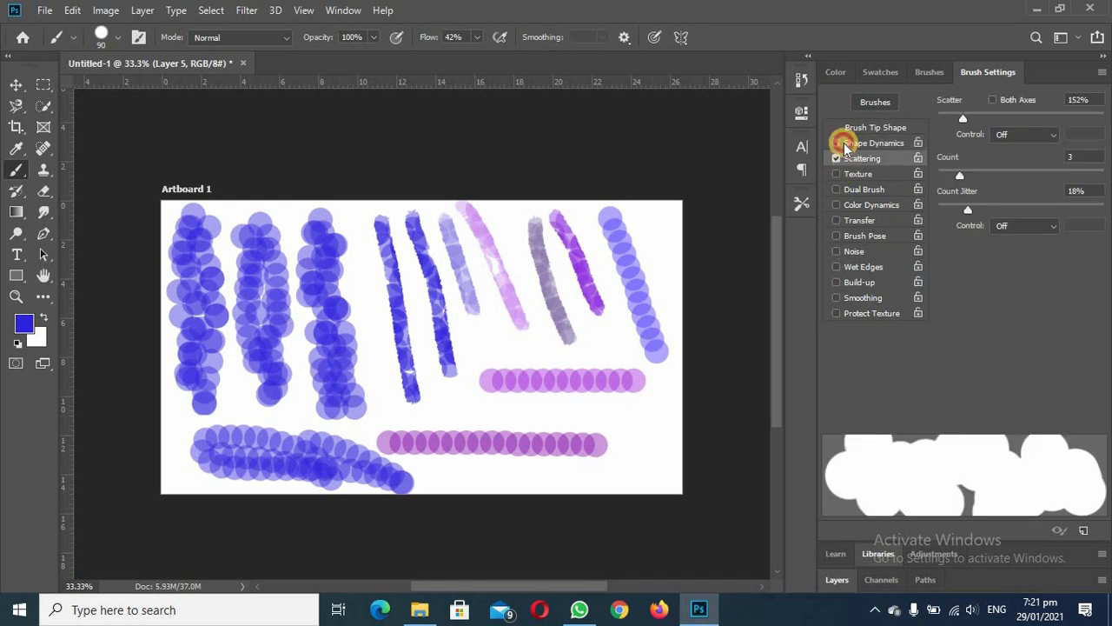
left_click(836, 143)
left_click(836, 160)
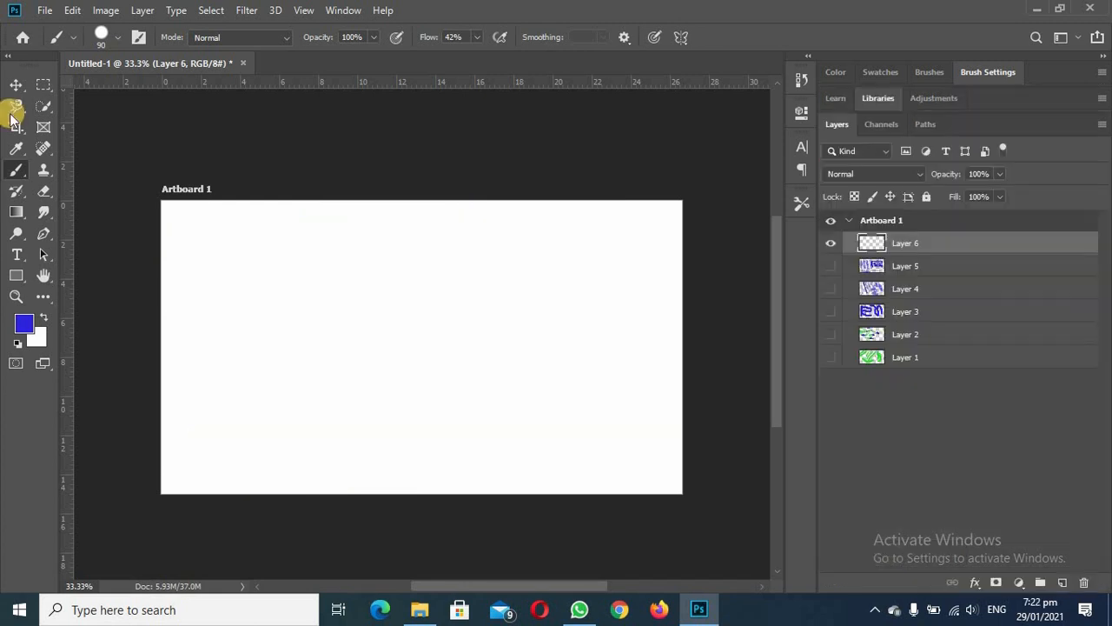
Choose the Kyle's Screentones 38 preset from the Special Effects Brushes
left_click(117, 37)
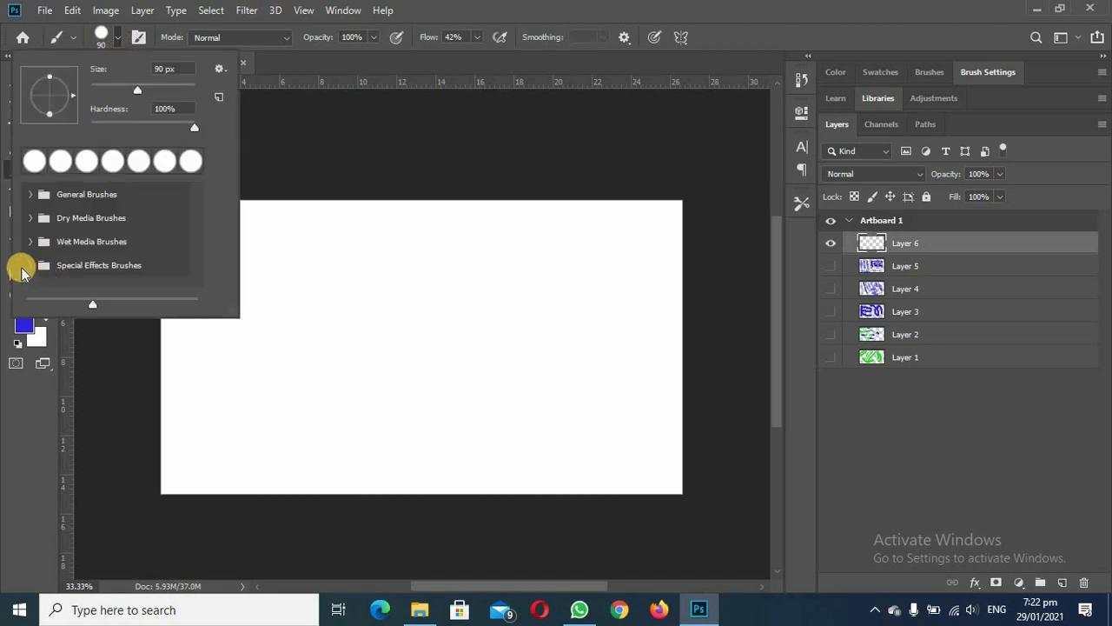
left_click(39, 265)
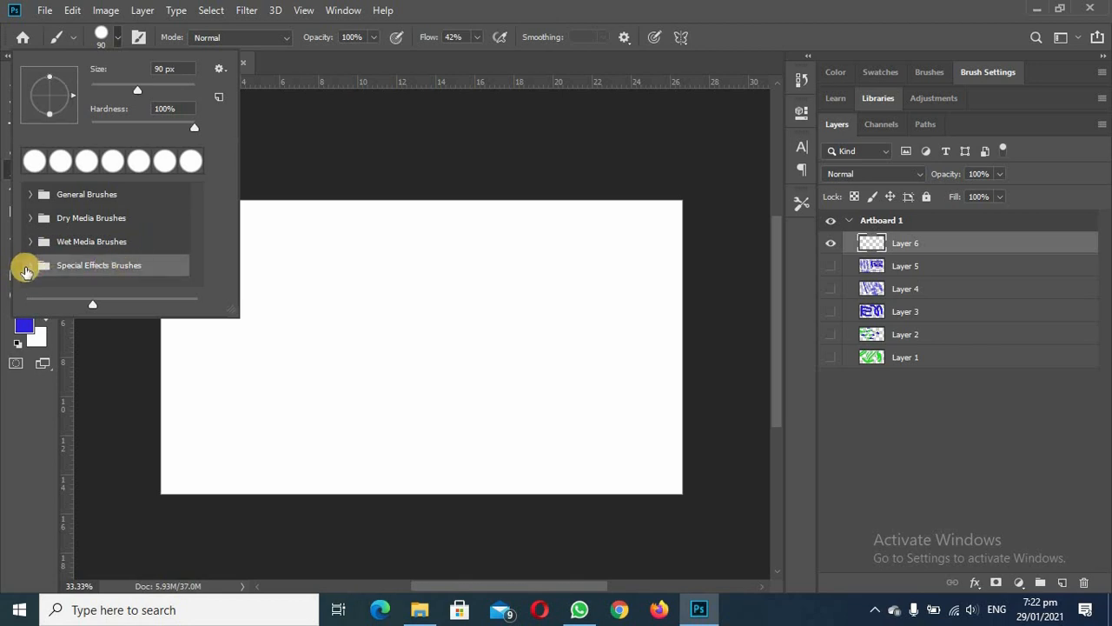
left_click(30, 265)
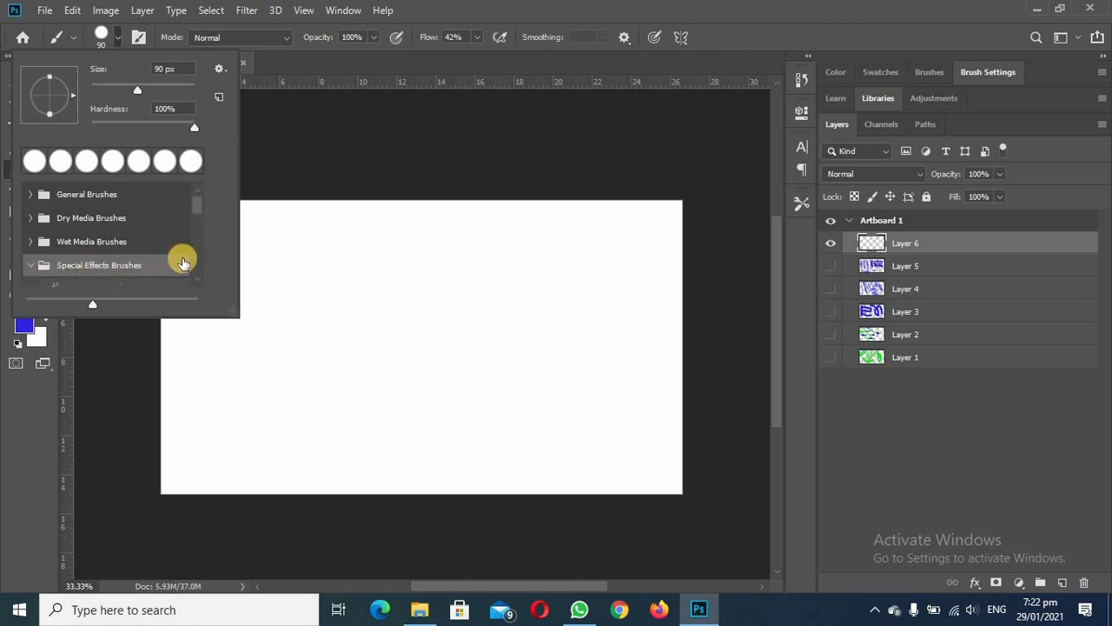
scroll(182, 256, "down", 5)
scroll(184, 252, "down", 6)
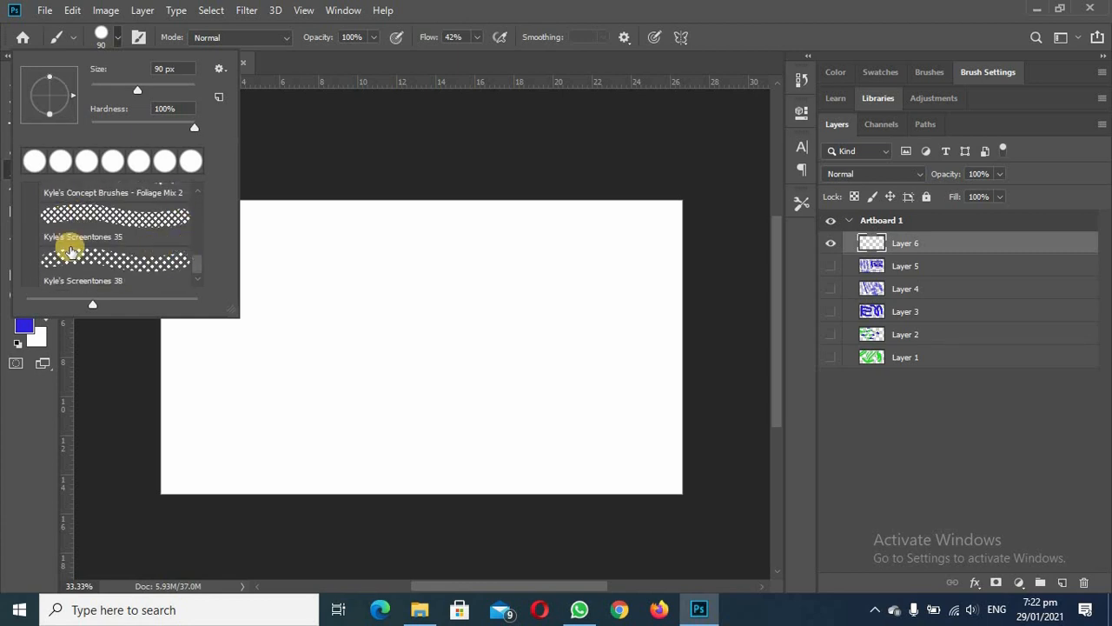
left_click(70, 258)
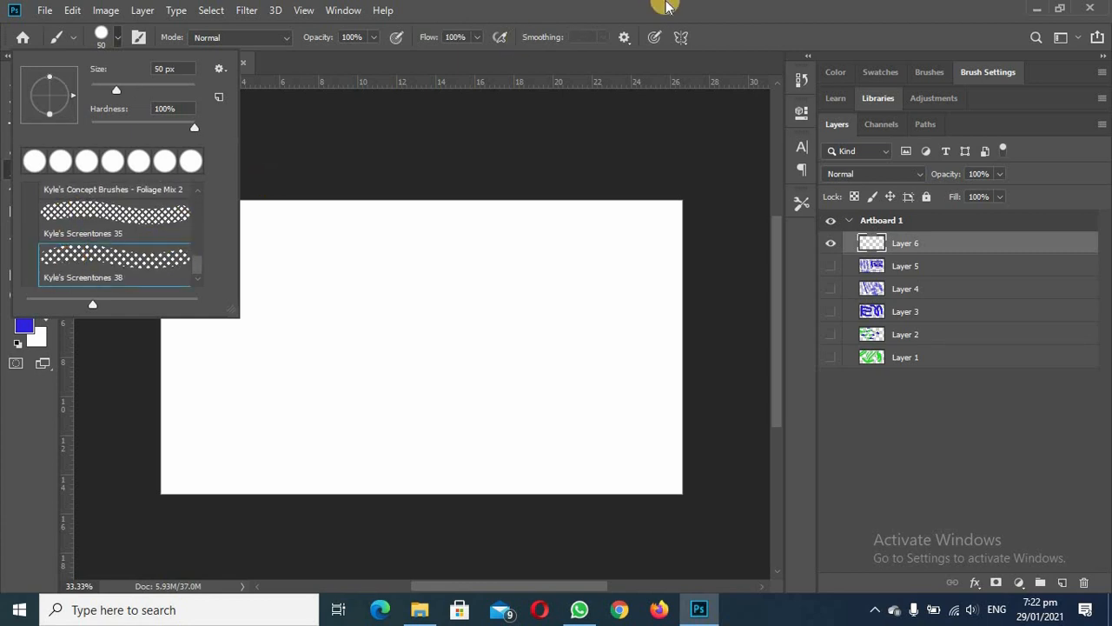
left_click(668, 5)
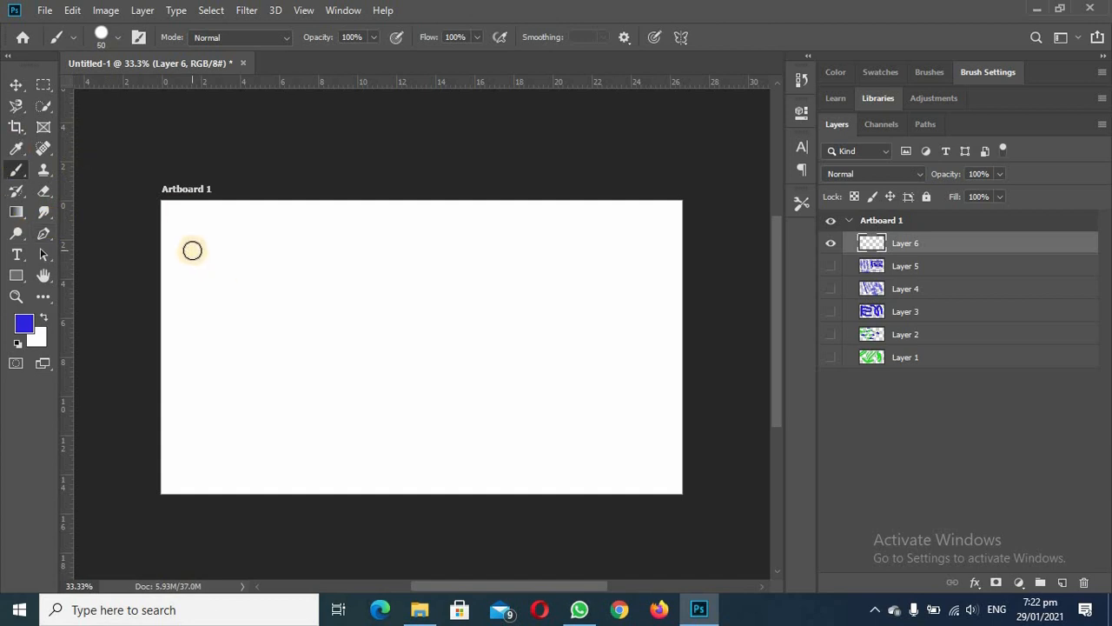
Enlarge the screentone brush to 200 px
key("bracketright")
key("bracketright")
key("bracketright")
key("bracketright")
key("bracketright")
key("bracketright")
key("bracketright")
key("bracketright")
key("bracketright")
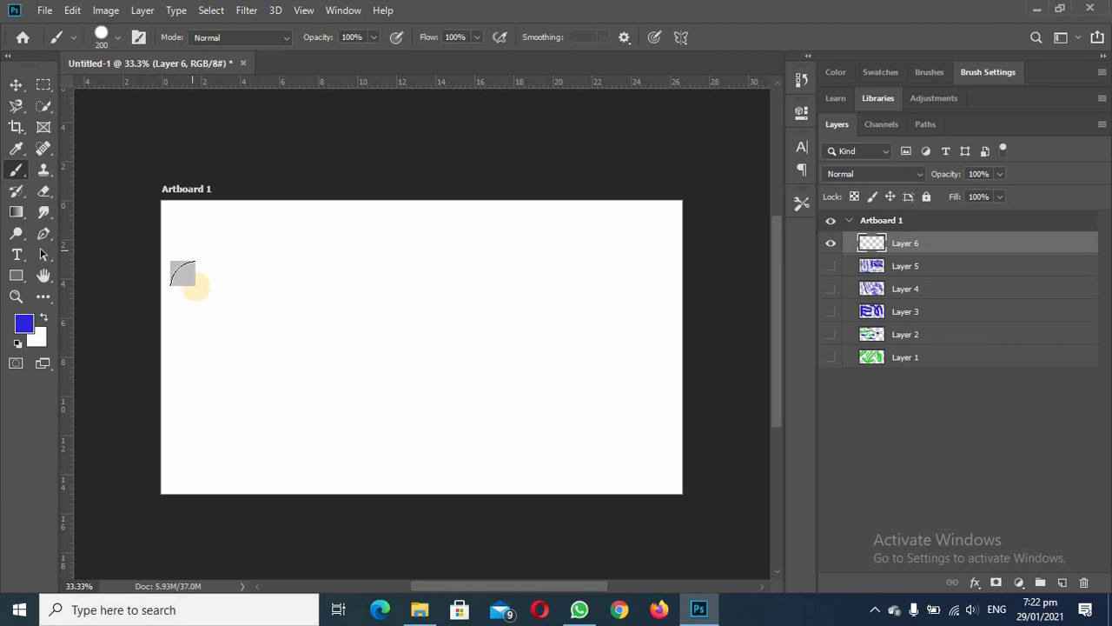
Set the foreground color to purple #ac26ae
left_click(24, 324)
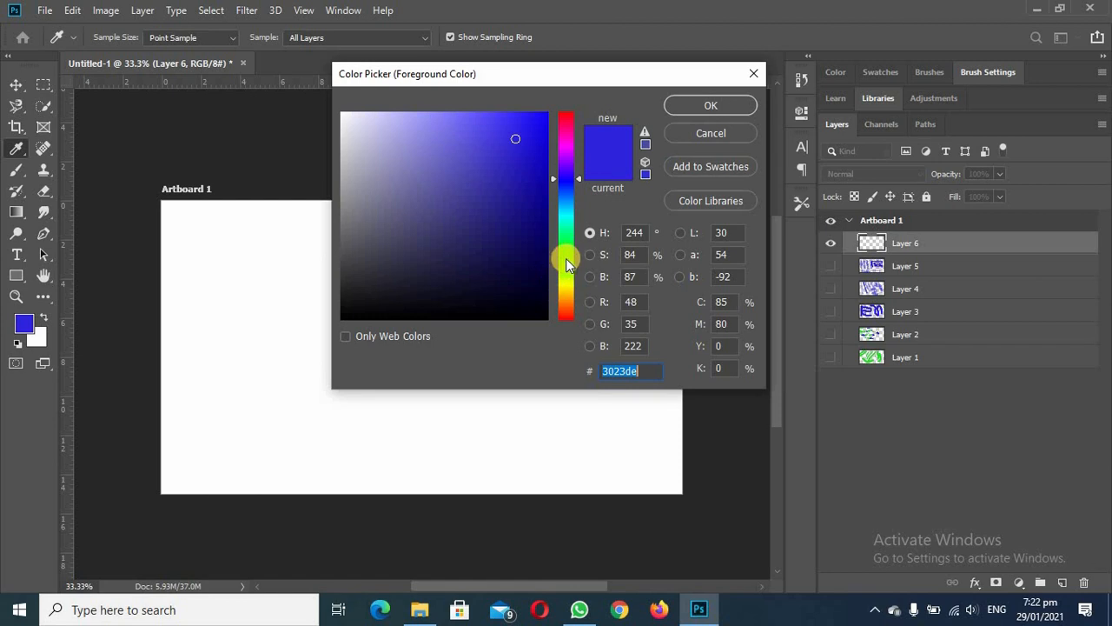
left_click(565, 147)
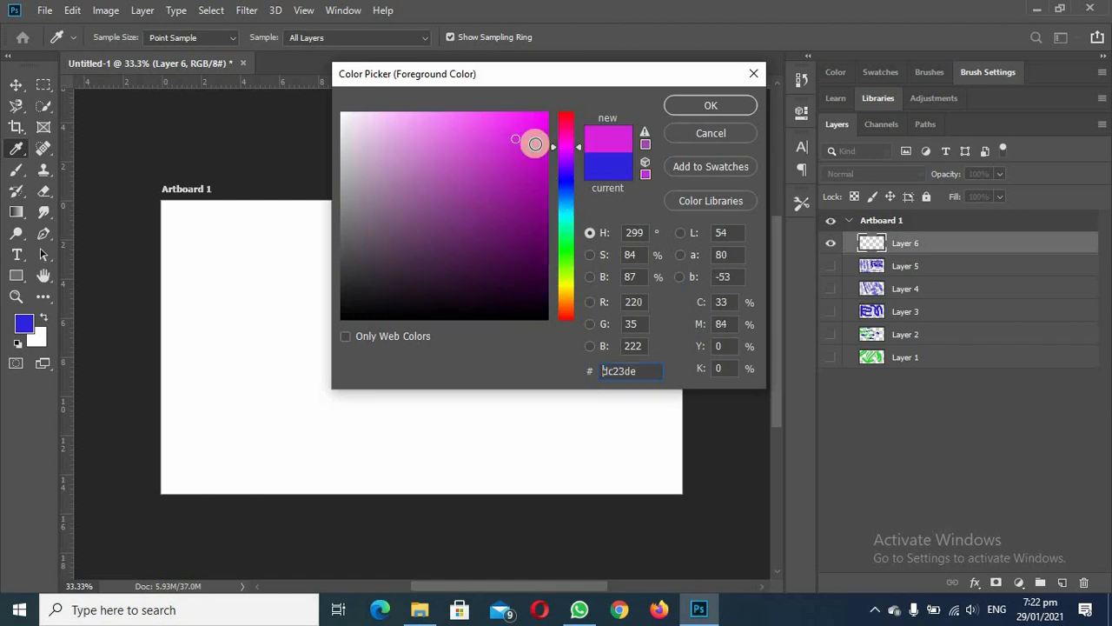
left_click(503, 178)
left_click(714, 106)
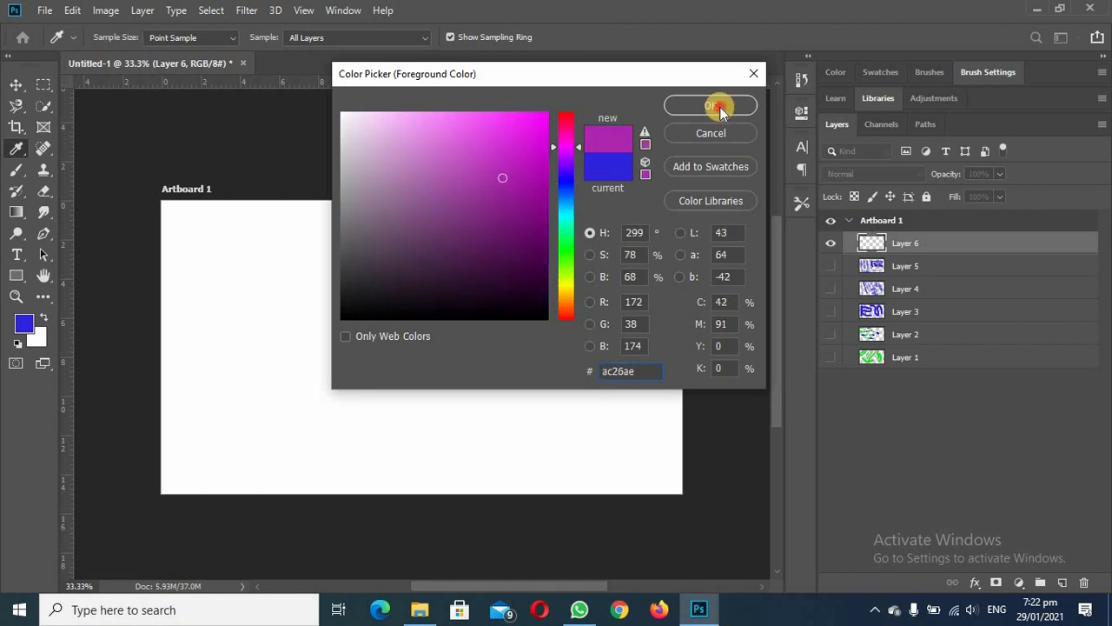
Paint over the whole artboard on Layer 6 with the purple screentone dot pattern using the Brush tool
key("b")
mouse_move(186, 222)
left_mouse_down()
mouse_move(173, 247)
mouse_move(286, 214)
mouse_move(200, 212)
mouse_move(355, 226)
mouse_move(129, 319)
mouse_move(205, 259)
mouse_move(142, 360)
mouse_move(143, 391)
mouse_move(285, 301)
mouse_move(141, 388)
mouse_move(427, 275)
mouse_move(396, 267)
mouse_move(376, 239)
mouse_move(452, 226)
mouse_move(474, 210)
mouse_move(346, 211)
mouse_move(669, 212)
mouse_move(625, 216)
mouse_move(671, 221)
mouse_move(622, 248)
mouse_move(438, 290)
mouse_move(541, 249)
mouse_move(337, 369)
mouse_move(547, 264)
mouse_move(208, 417)
mouse_move(179, 454)
mouse_move(335, 351)
mouse_move(212, 399)
mouse_move(163, 434)
mouse_move(166, 385)
mouse_move(145, 511)
mouse_move(436, 396)
mouse_move(201, 445)
mouse_move(589, 345)
mouse_move(729, 283)
mouse_move(375, 351)
mouse_move(611, 329)
mouse_move(418, 473)
mouse_move(677, 359)
mouse_move(659, 496)
mouse_move(553, 464)
mouse_move(272, 471)
mouse_move(621, 429)
mouse_move(670, 390)
mouse_move(593, 444)
mouse_move(421, 476)
mouse_move(227, 447)
mouse_move(222, 384)
mouse_move(165, 272)
mouse_move(161, 225)
mouse_move(158, 414)
mouse_move(335, 467)
mouse_move(280, 473)
mouse_move(664, 499)
mouse_move(703, 292)
left_mouse_up()
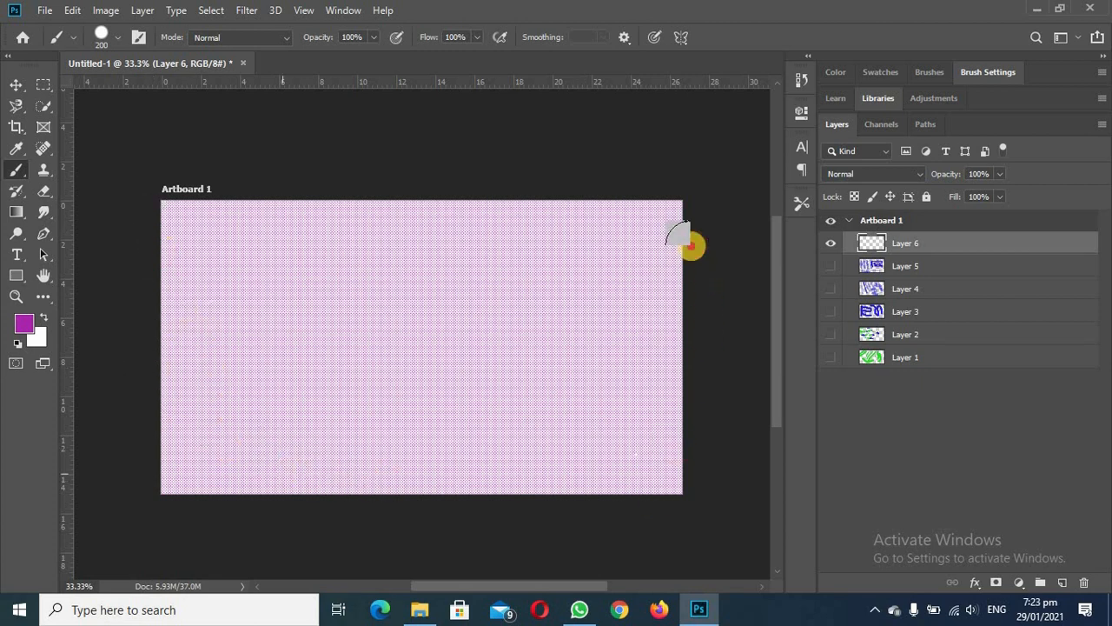
left_click_drag(2, 485, 85, 102)
left_click_drag(89, 41, 607, 167)
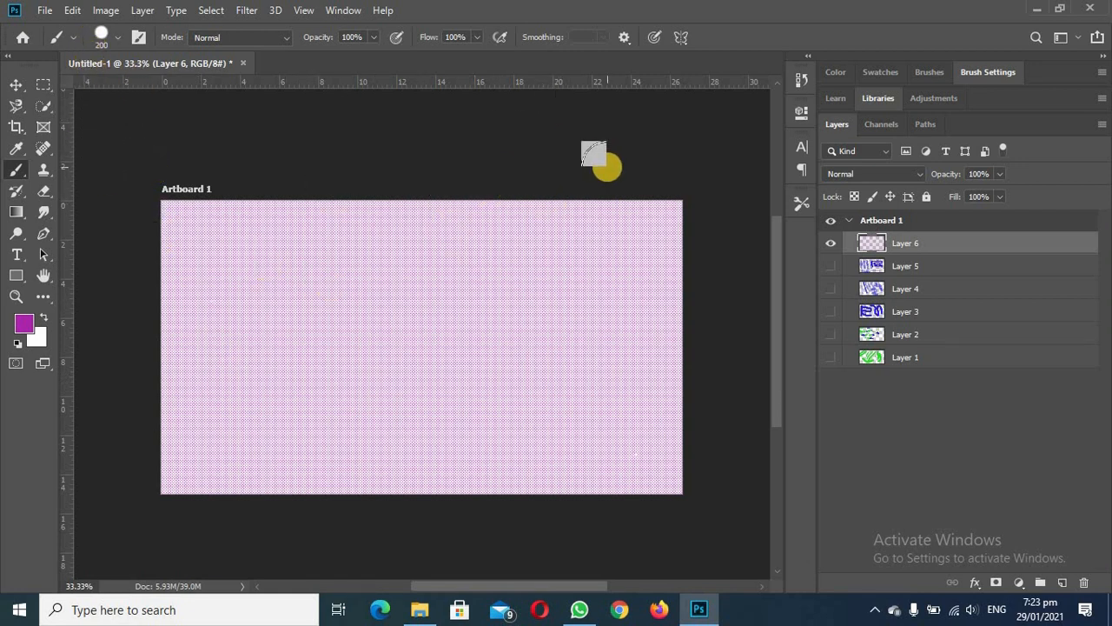